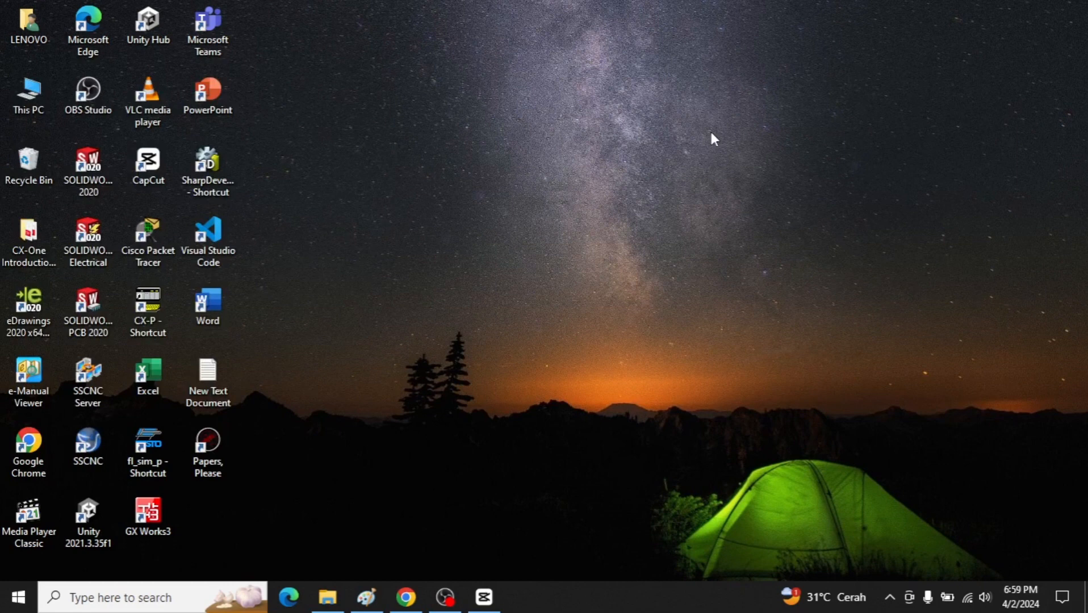
Launch FluidSIM-P from the desktop.
click(135, 476)
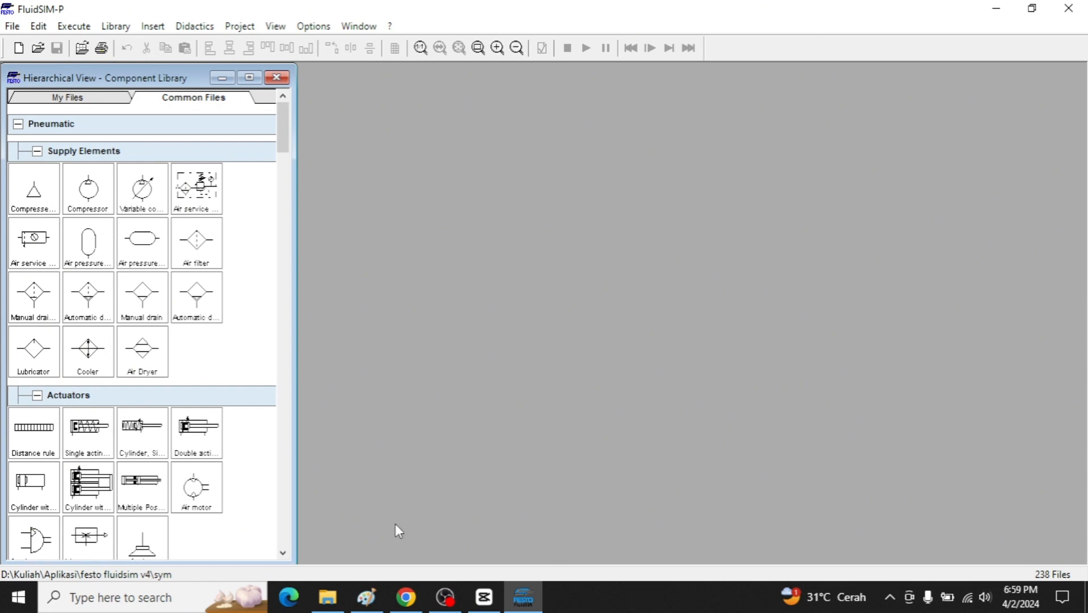
Switch to Paint and divide the sequence A+ A- B- B+ into three groups with vertical pencil strokes after A+ and after B-.
click(366, 597)
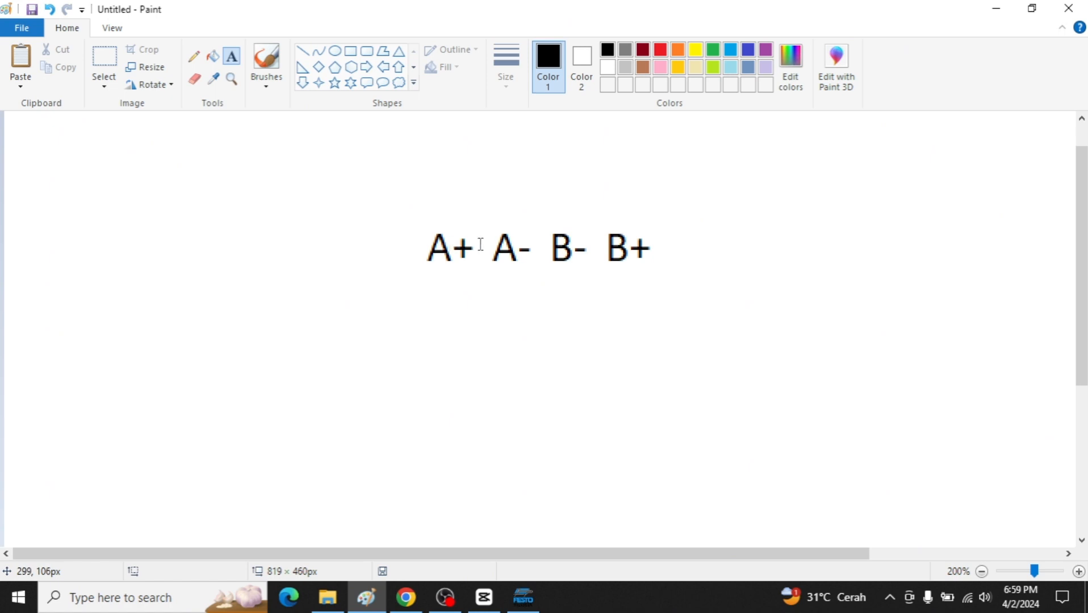
click(194, 56)
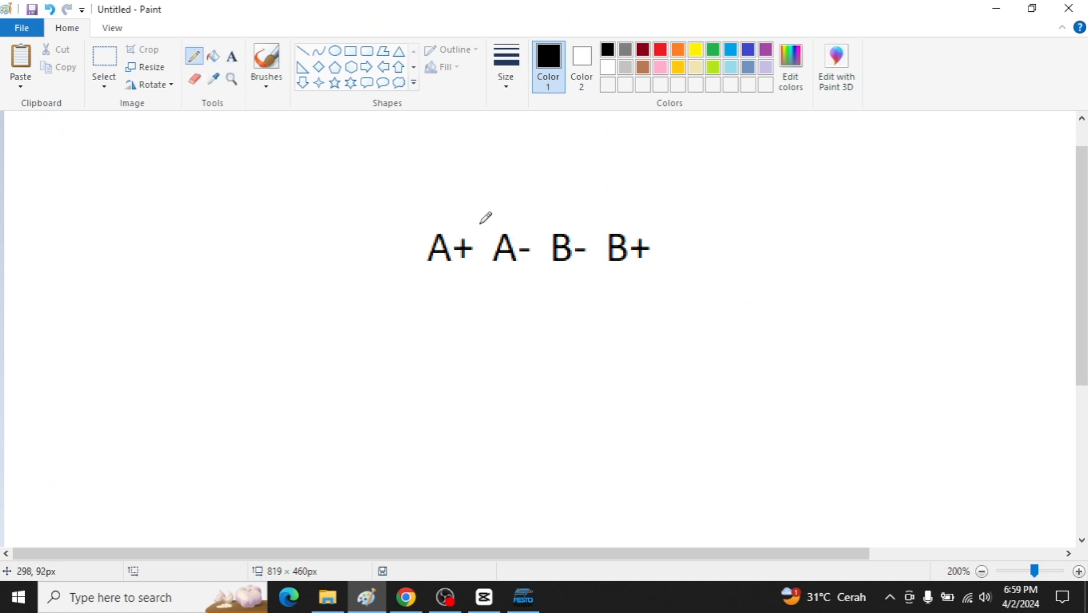
drag(480, 224, 484, 272)
drag(595, 222, 596, 272)
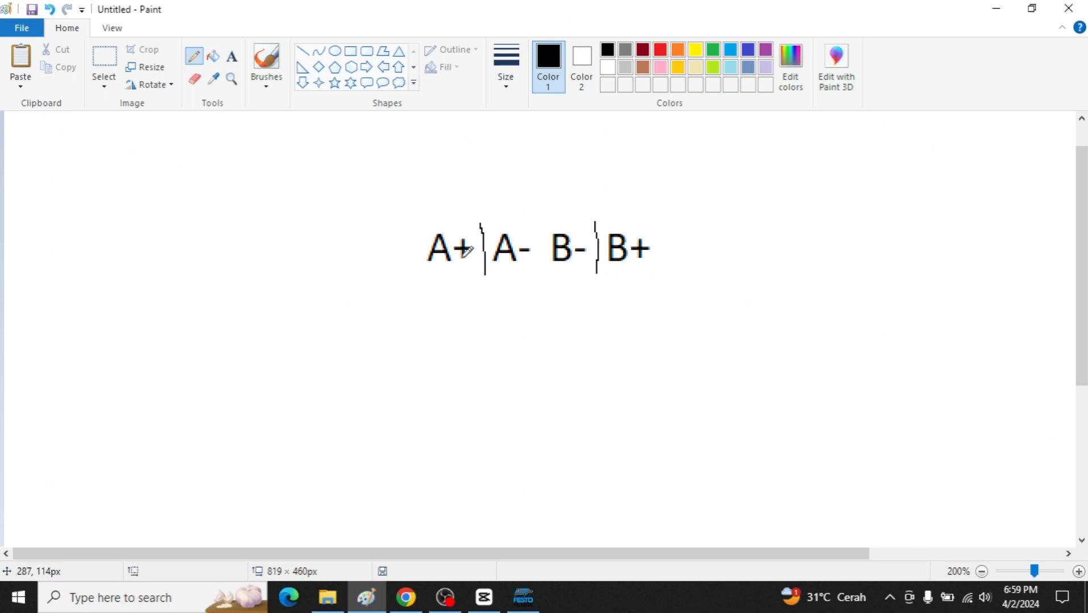
Handwrite the group labels S1, S2 and S3 beneath the three parts of the sequence.
drag(446, 322, 454, 354)
mouse_move(537, 322)
mouse_down()
mouse_move(523, 342)
mouse_move(563, 351)
mouse_move(545, 334)
mouse_up()
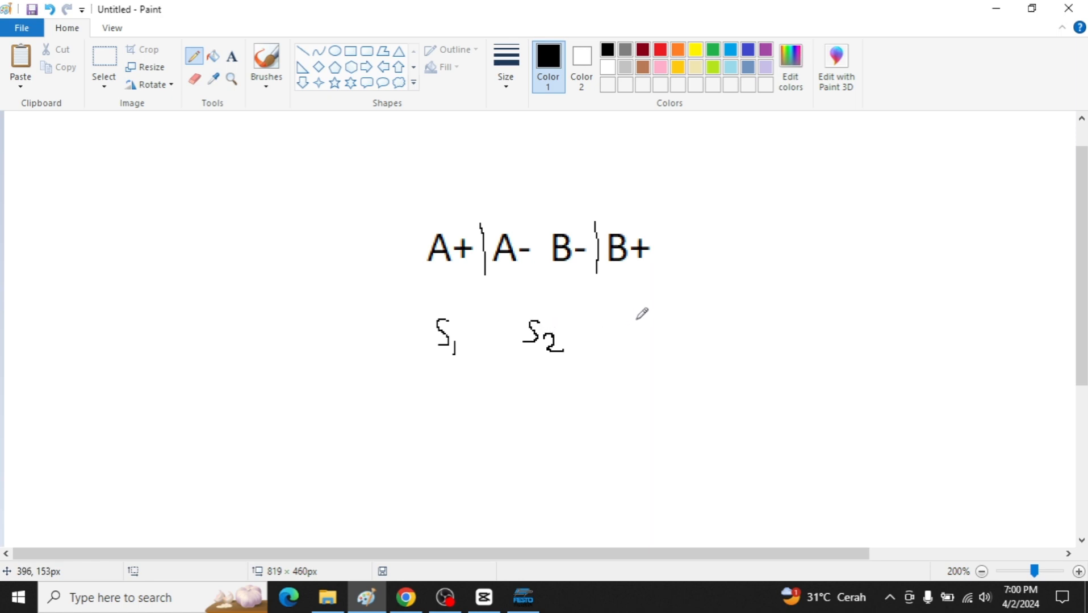
mouse_move(636, 322)
mouse_down()
mouse_move(619, 343)
mouse_move(646, 342)
mouse_move(639, 353)
mouse_up()
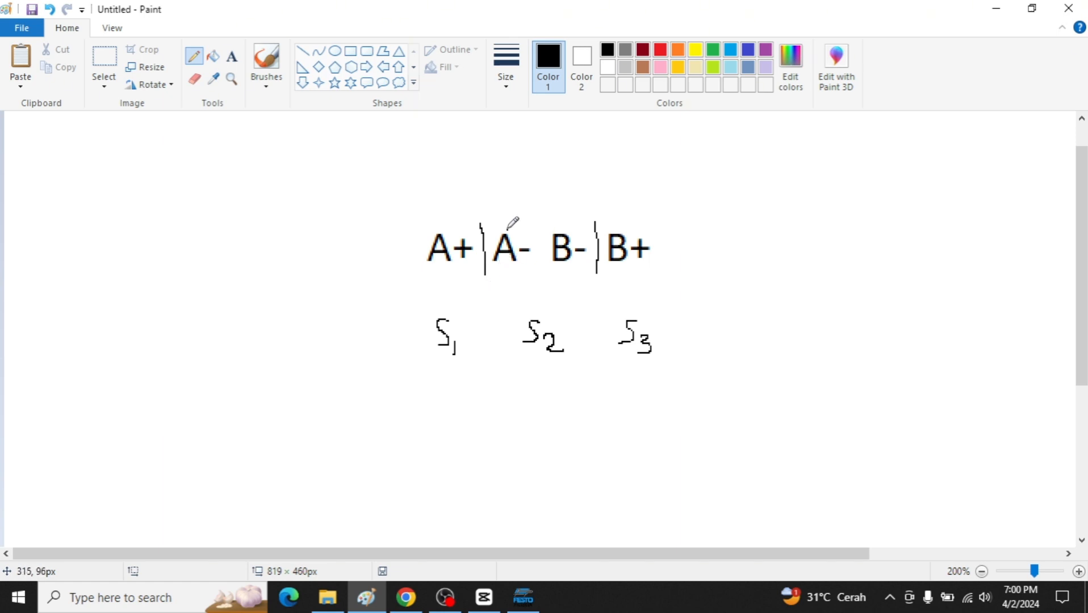
Draw an arrow from A- to B- labelled A0, and one from A+ to A- labelled A1 with "to S2" beneath it.
mouse_move(507, 229)
mouse_down()
mouse_move(566, 212)
mouse_move(571, 223)
mouse_up()
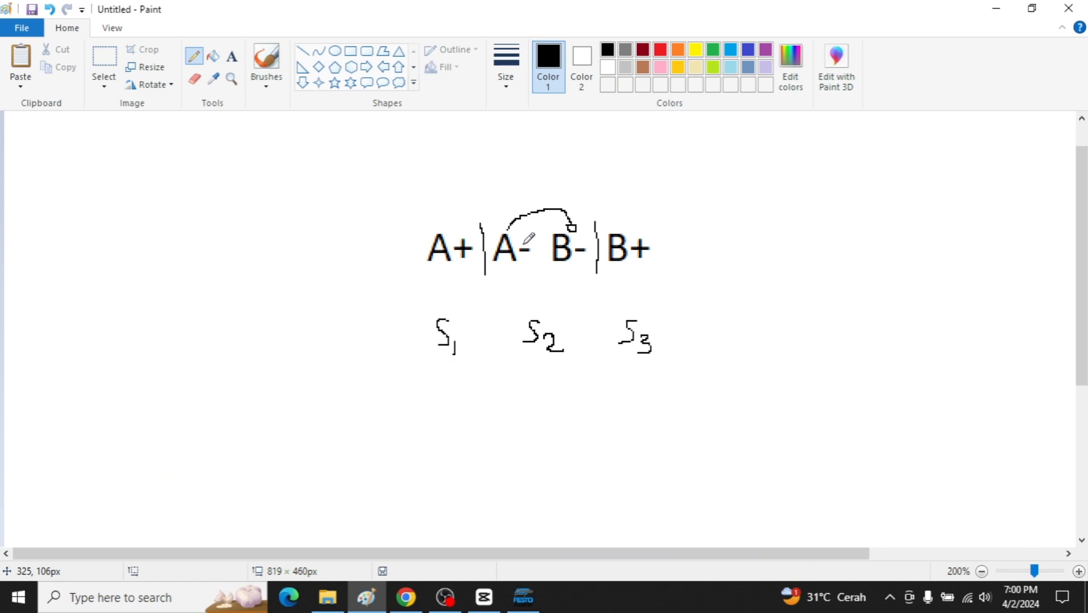
mouse_move(540, 162)
mouse_down()
mouse_move(529, 192)
mouse_move(546, 192)
mouse_move(544, 178)
mouse_move(553, 188)
mouse_up()
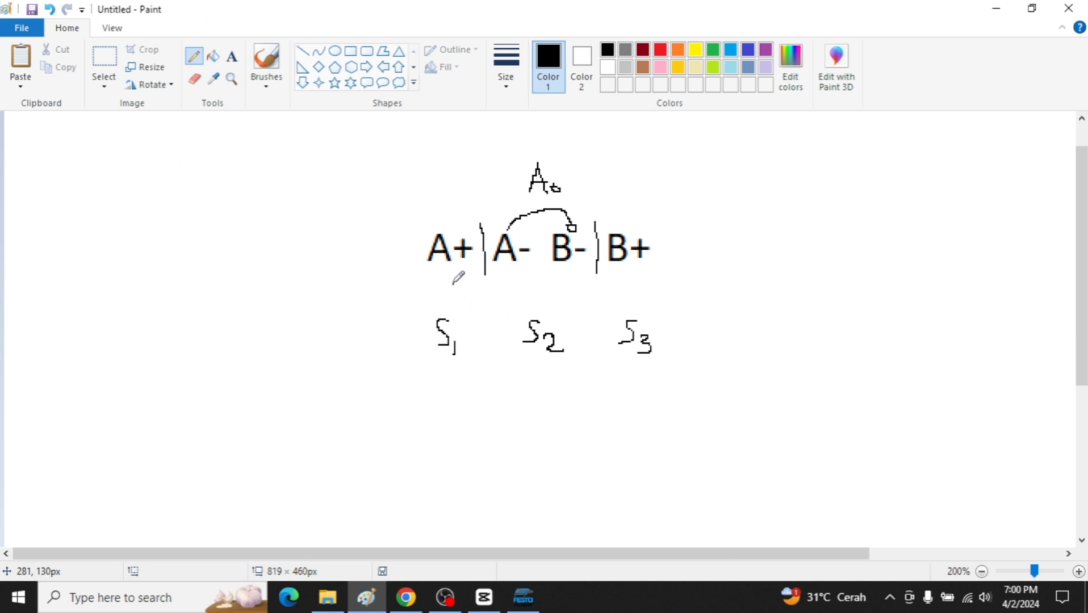
mouse_move(453, 284)
mouse_down()
mouse_move(488, 310)
mouse_move(518, 284)
mouse_up()
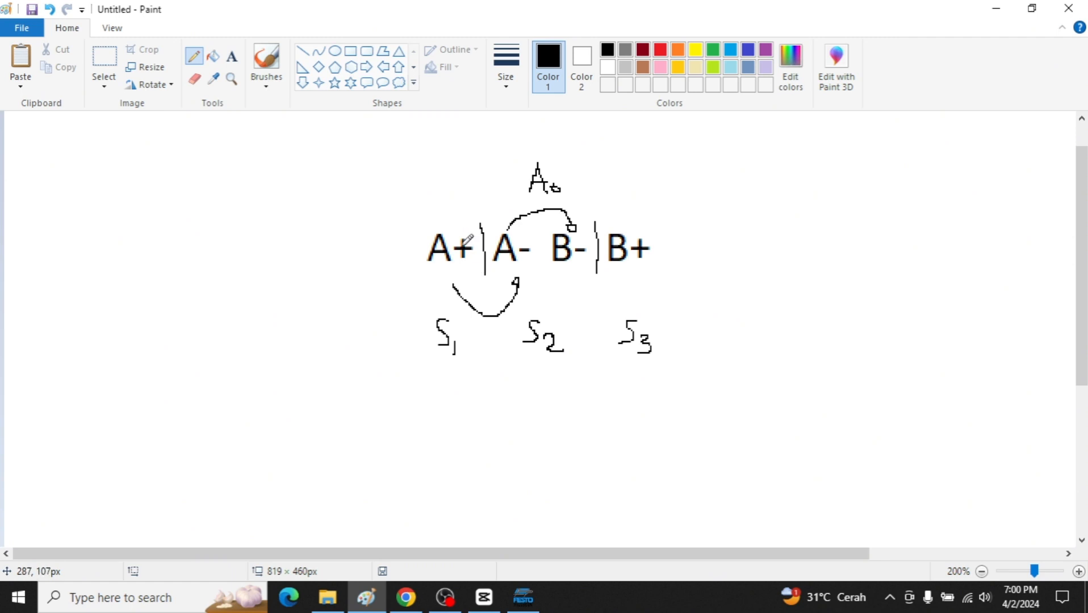
mouse_move(485, 290)
mouse_down()
mouse_move(484, 311)
mouse_move(495, 295)
mouse_move(503, 301)
mouse_up()
mouse_move(478, 323)
mouse_down()
mouse_move(496, 339)
mouse_move(488, 357)
mouse_up()
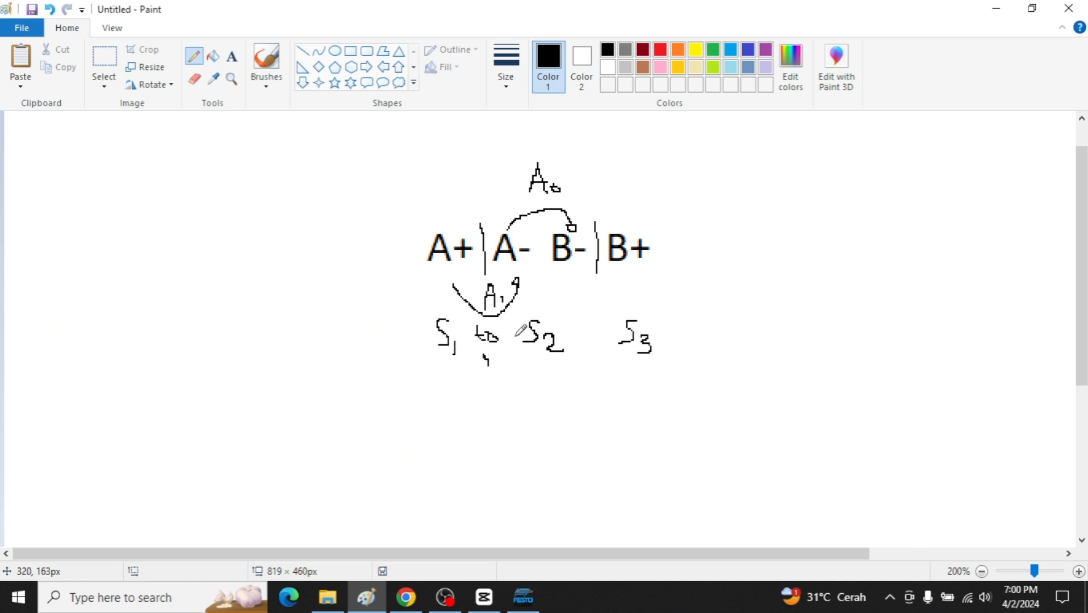
key(ctrl+z)
mouse_move(482, 356)
mouse_down()
mouse_move(474, 372)
mouse_move(496, 369)
mouse_up()
Draw an arrow from B- to B+ labelled B0 and write "to S3" beneath it.
mouse_move(566, 279)
mouse_down()
mouse_move(592, 312)
mouse_move(632, 275)
mouse_move(636, 286)
mouse_up()
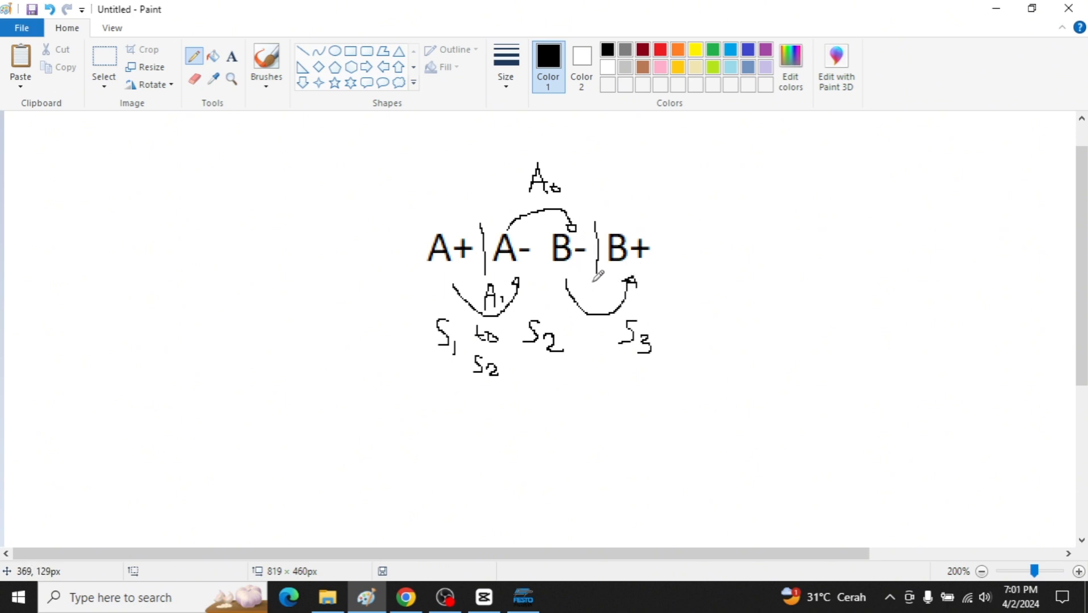
mouse_move(591, 280)
mouse_down()
mouse_move(591, 301)
mouse_move(592, 289)
mouse_move(609, 296)
mouse_up()
mouse_move(583, 328)
mouse_down()
mouse_move(590, 346)
mouse_move(605, 344)
mouse_move(586, 378)
mouse_move(605, 377)
mouse_move(597, 384)
mouse_up()
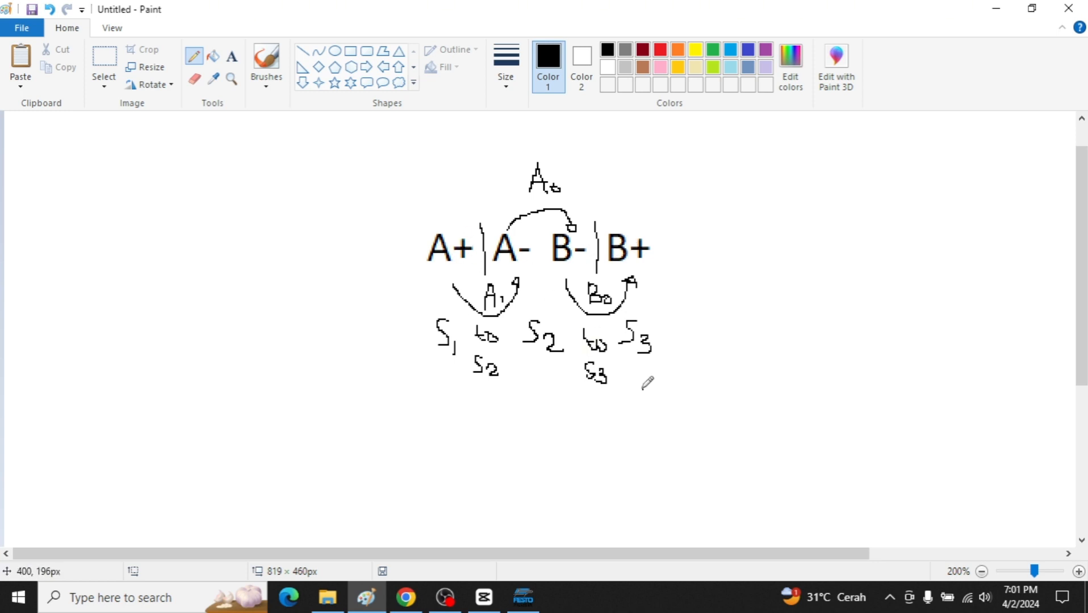
Draw a return arrow from S3 back to S1, labelled "B1 + PB" with "to S1" beneath it.
mouse_move(643, 389)
mouse_down()
mouse_move(601, 480)
mouse_move(474, 467)
mouse_move(426, 364)
mouse_move(450, 379)
mouse_up()
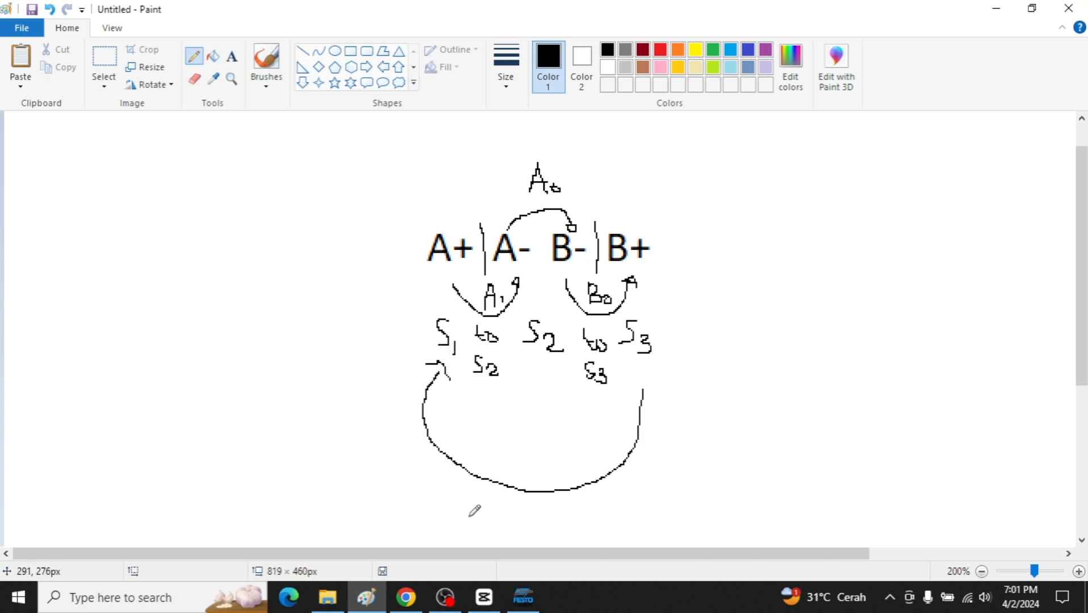
mouse_move(475, 497)
mouse_down()
mouse_move(486, 523)
mouse_move(487, 511)
mouse_move(507, 518)
mouse_up()
mouse_move(571, 507)
mouse_down()
mouse_move(557, 526)
mouse_move(577, 528)
mouse_up()
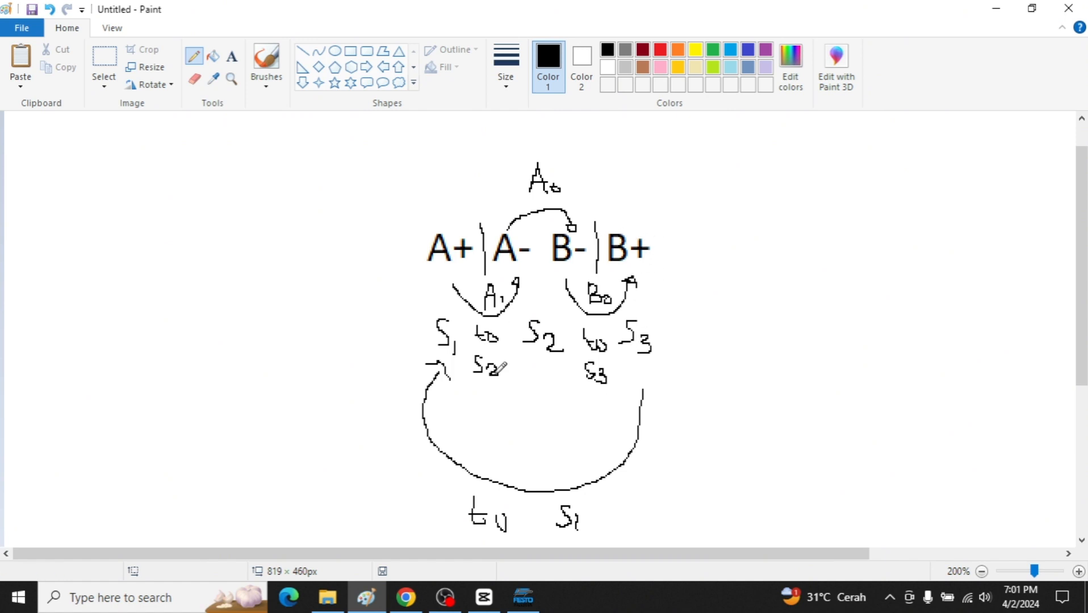
mouse_move(482, 444)
mouse_down()
mouse_move(481, 470)
mouse_move(493, 454)
mouse_move(481, 469)
mouse_move(521, 457)
mouse_move(522, 470)
mouse_move(528, 461)
mouse_move(539, 473)
mouse_move(550, 452)
mouse_move(542, 457)
mouse_move(562, 472)
mouse_move(570, 459)
mouse_move(571, 472)
mouse_up()
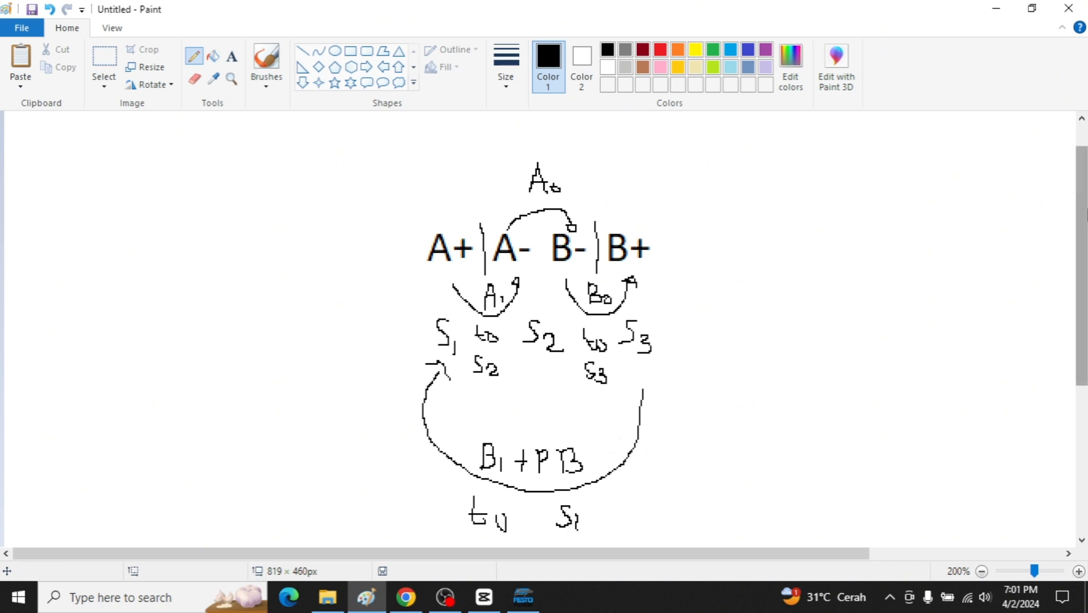
drag(1084, 214, 1086, 230)
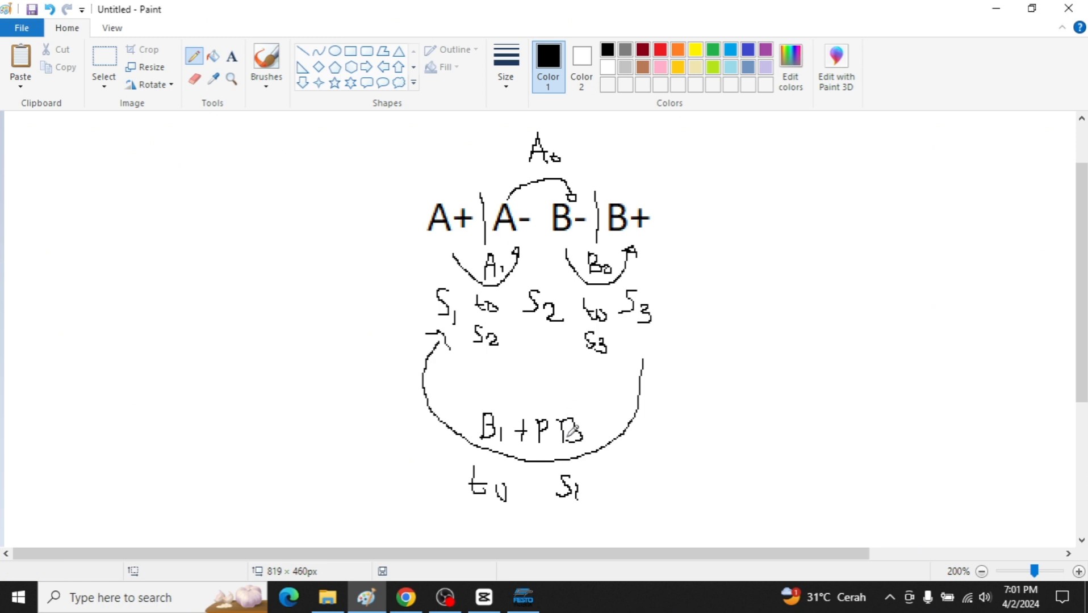
Switch to FluidSIM-P and create a new blank circuit.
mouse_move(518, 602)
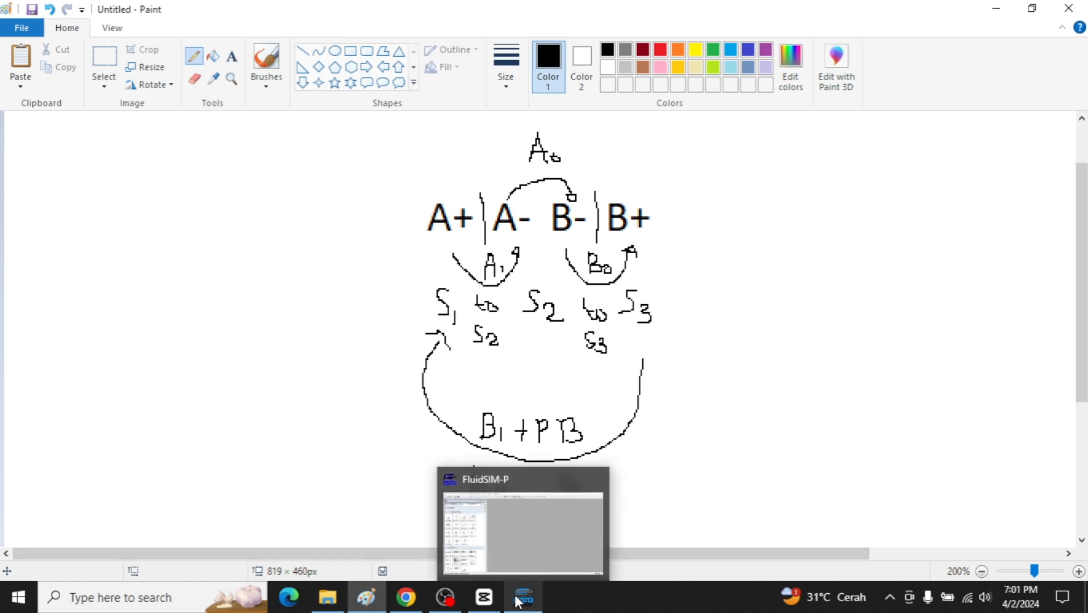
click(518, 602)
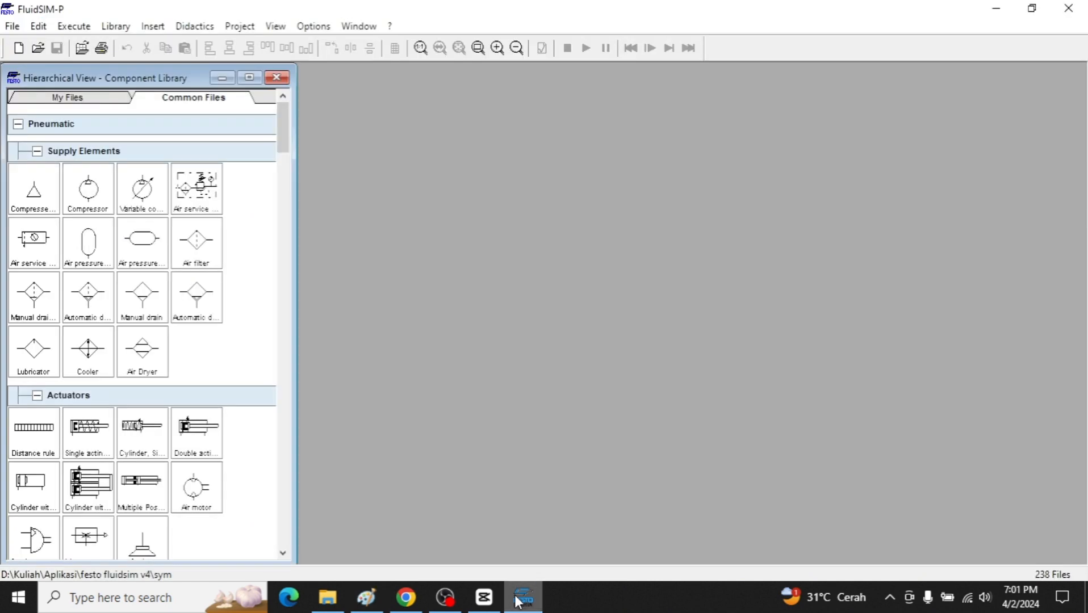
click(17, 52)
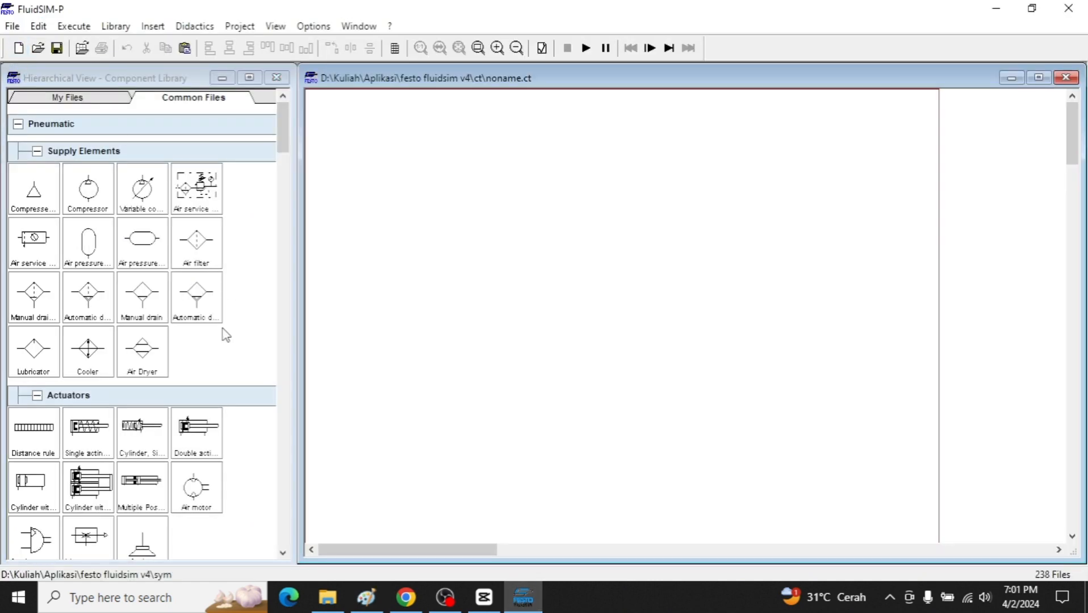
Place a double acting cylinder in the upper part of the circuit and turn off its adjustable cushioning and sensing.
drag(204, 449, 467, 182)
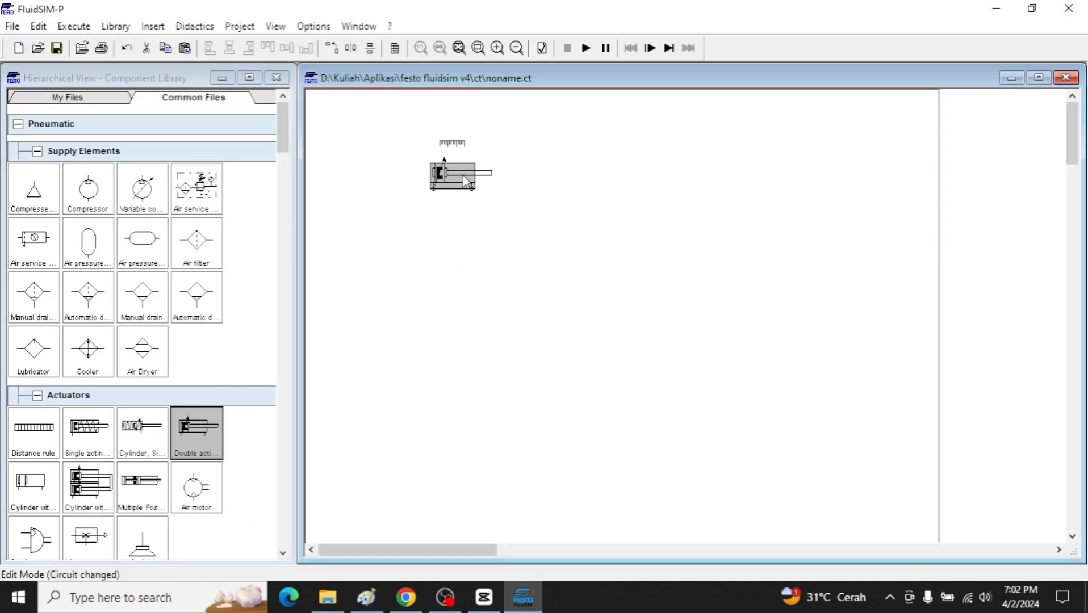
double_click(465, 177)
click(583, 313)
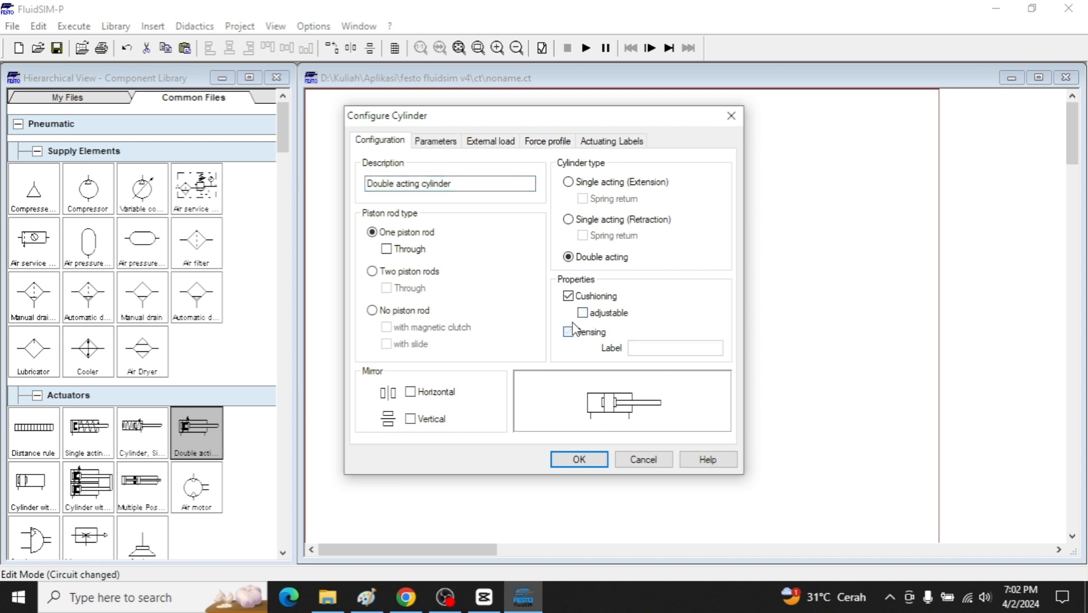
Add the actuating labels a0 and a1 to the cylinder, and move its distance rule beside the end of the piston rod.
click(596, 143)
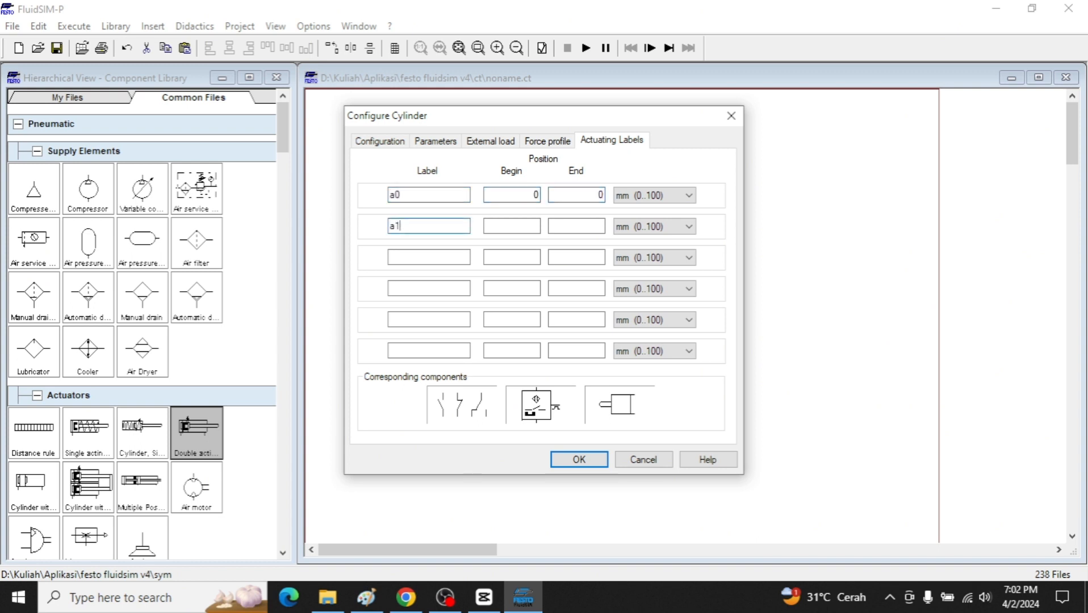
key(Return)
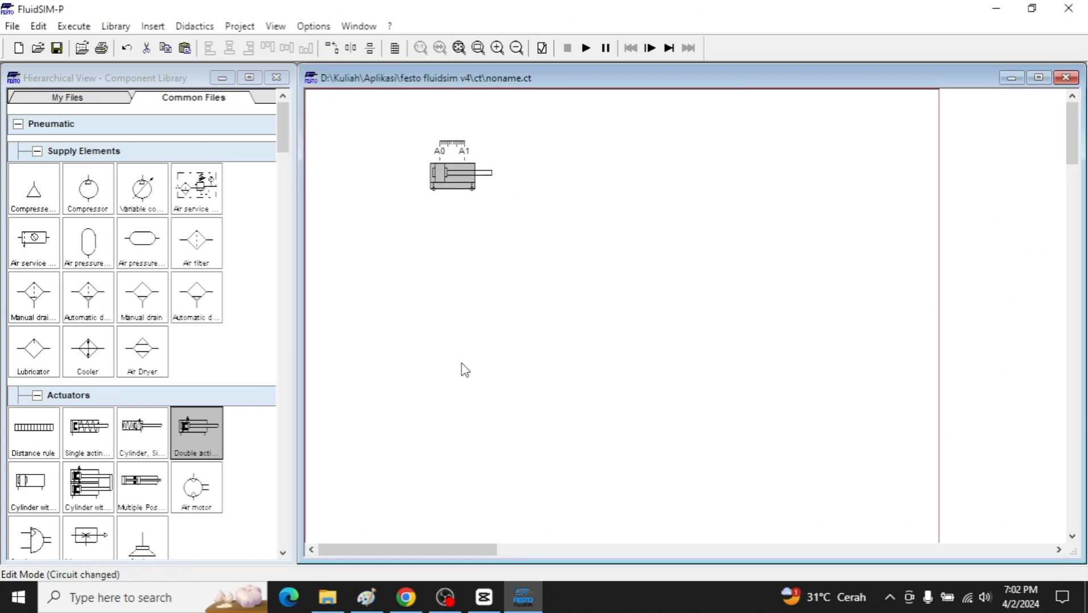
drag(465, 159, 516, 166)
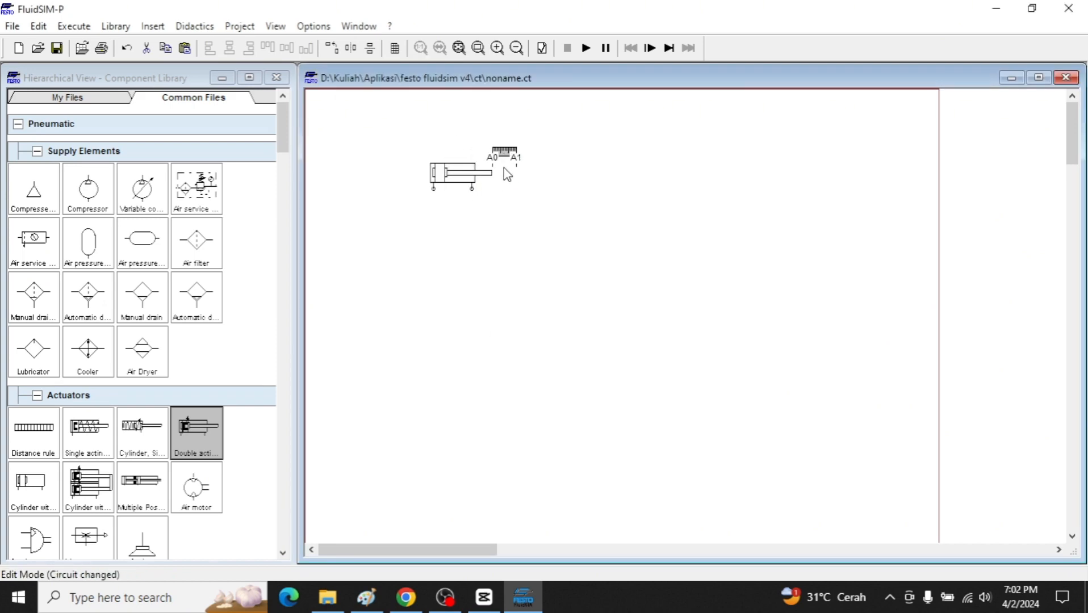
Place a compressed air supply and a 5/n way valve below the cylinder, giving the valve pneumatic actuation on both sides.
drag(33, 193, 419, 382)
scroll(181, 352, down, 5)
drag(197, 514, 462, 246)
double_click(469, 244)
scroll(406, 309, down, 1)
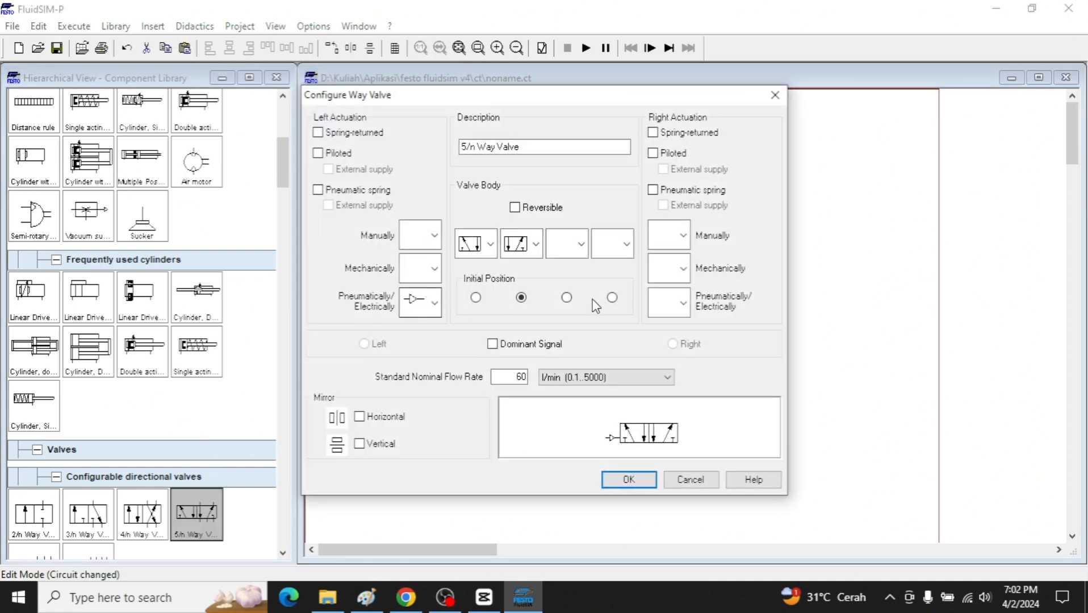
scroll(673, 308, down, 1)
click(627, 480)
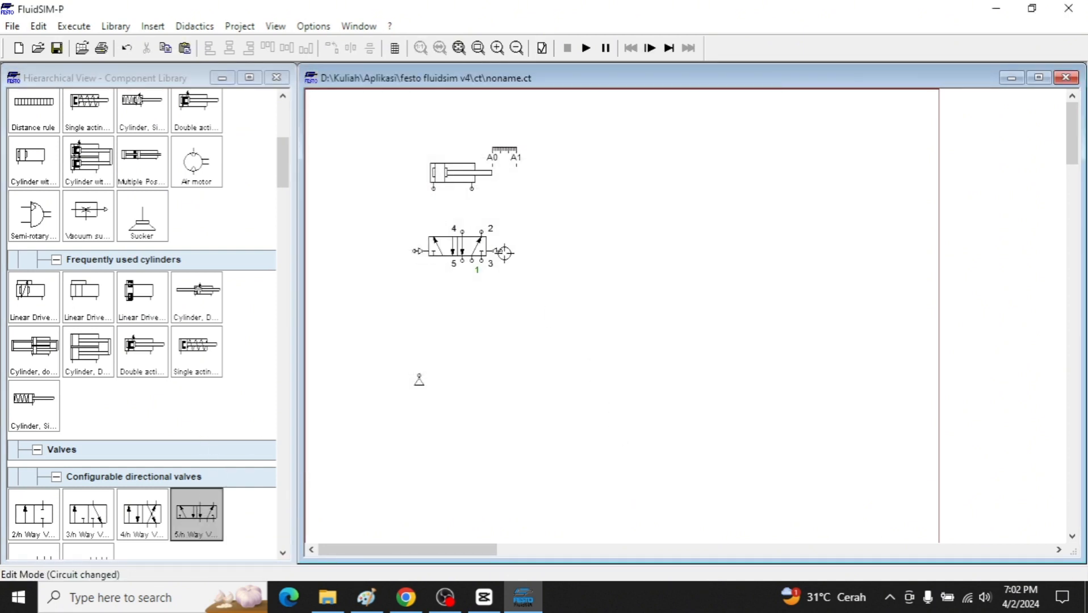
Place a vertical one-way flow control valve with a 34 % opening level under the cylinder, and position the way valve below it.
scroll(211, 332, down, 10)
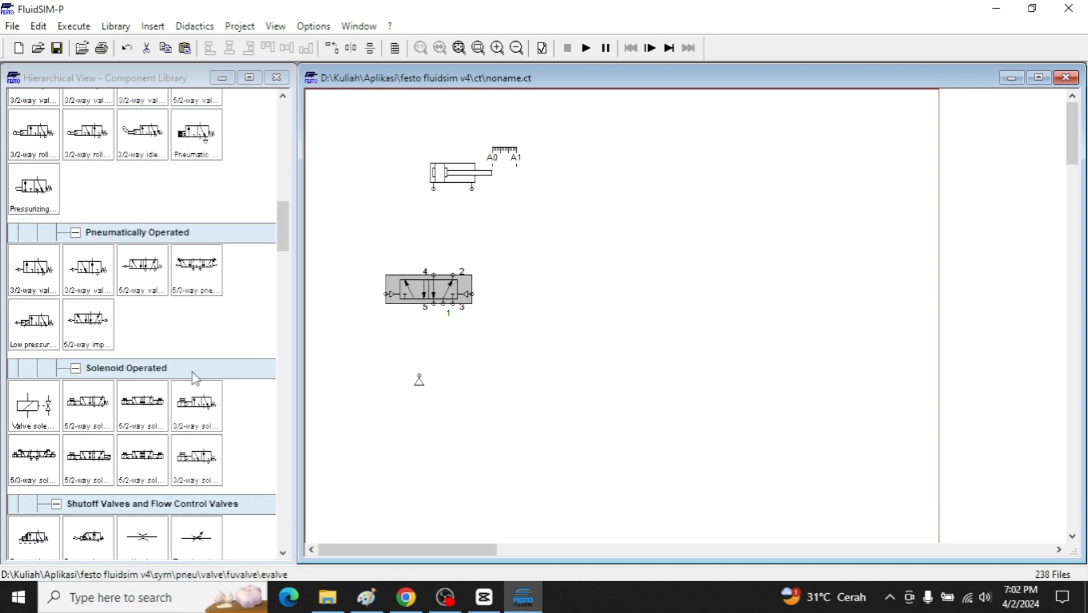
drag(196, 284, 448, 224)
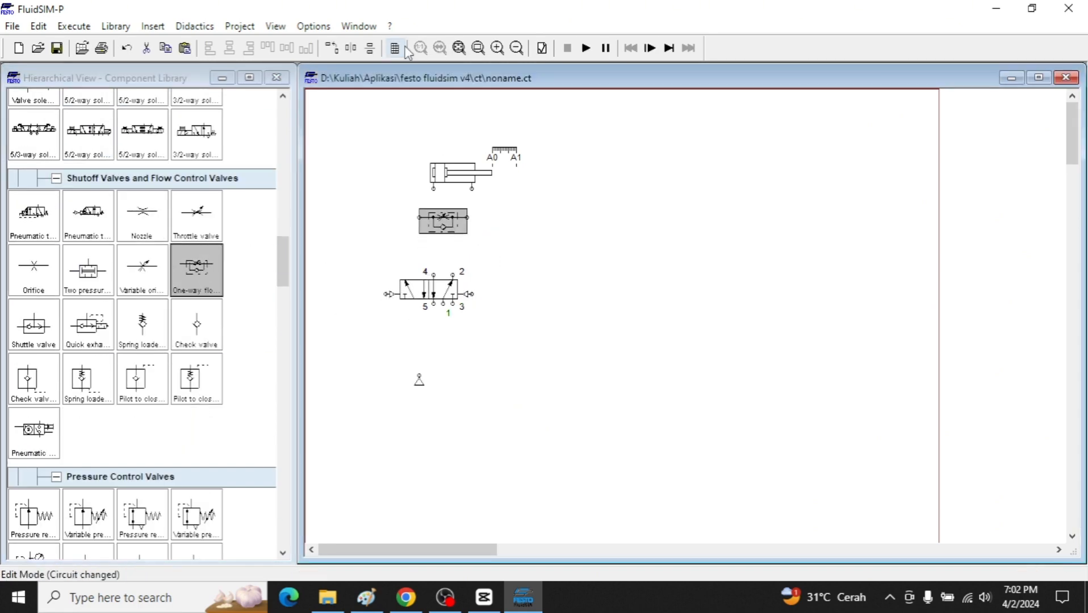
double_click(443, 220)
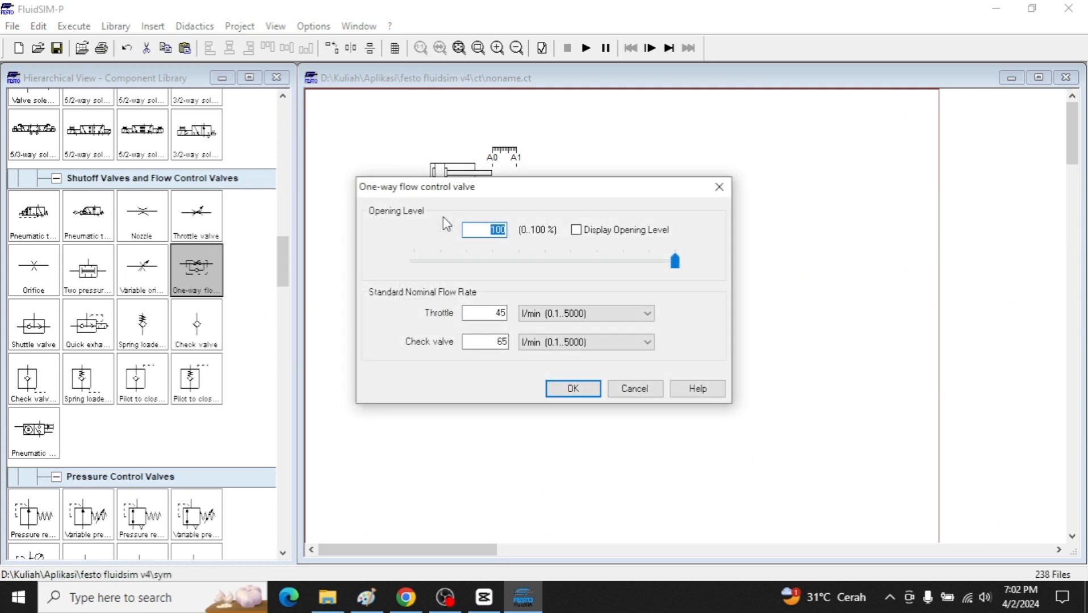
text(34)
key(Return)
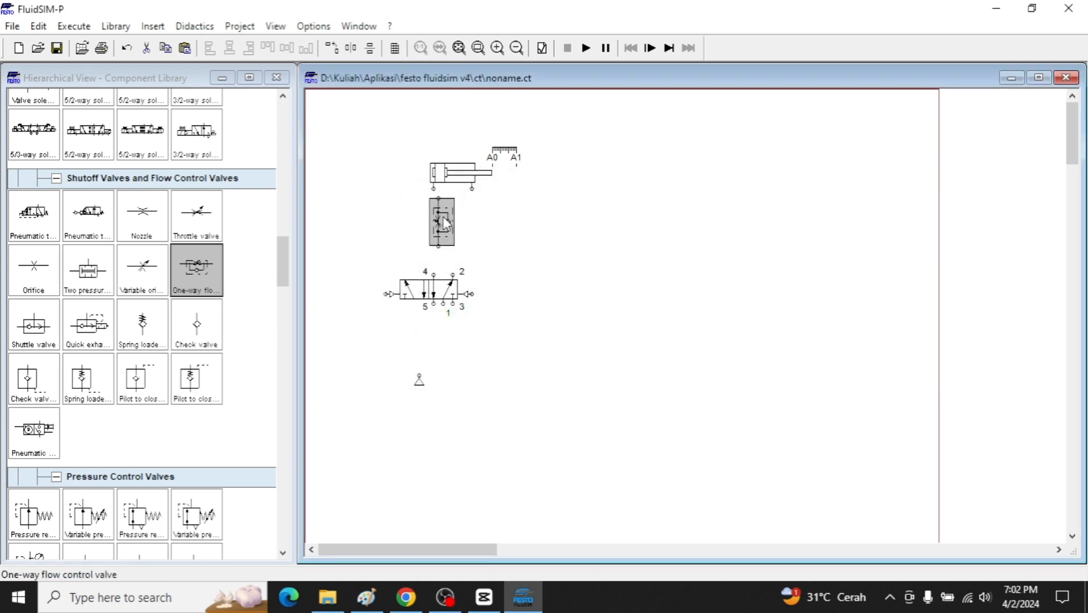
drag(430, 294, 439, 304)
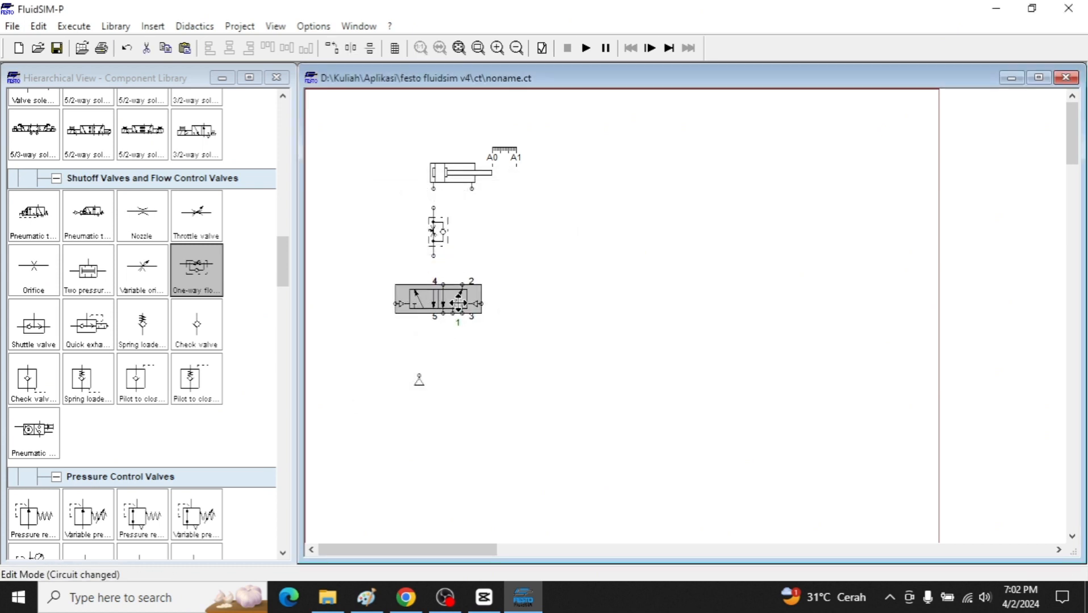
Duplicate the one-way flow control valve under the cylinder's second port and connect both flow control valves to the cylinder.
key(ctrl+c)
key(ctrl+v)
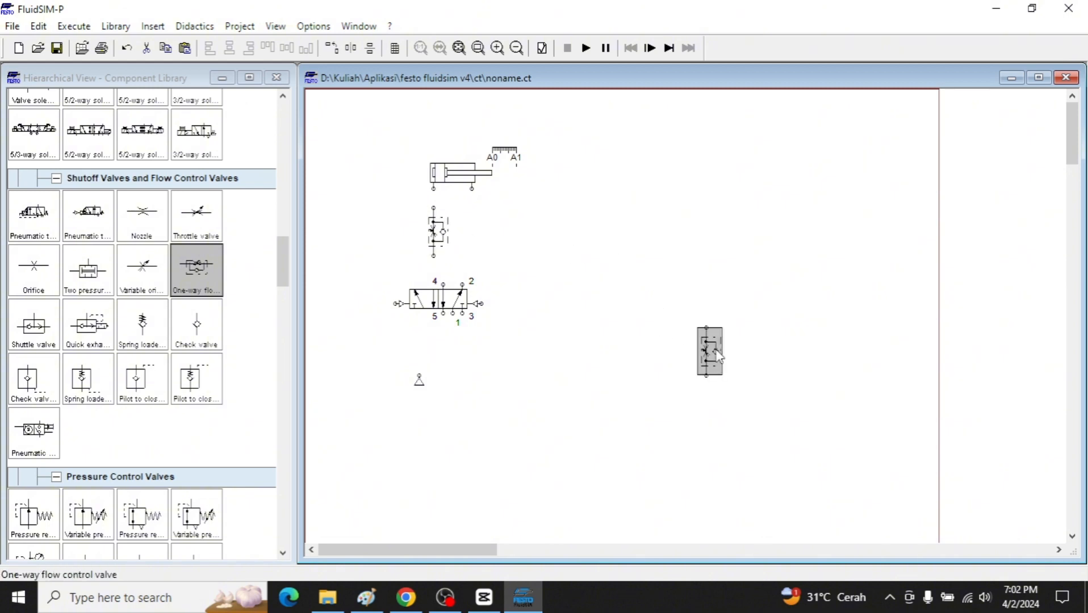
drag(707, 345, 433, 188)
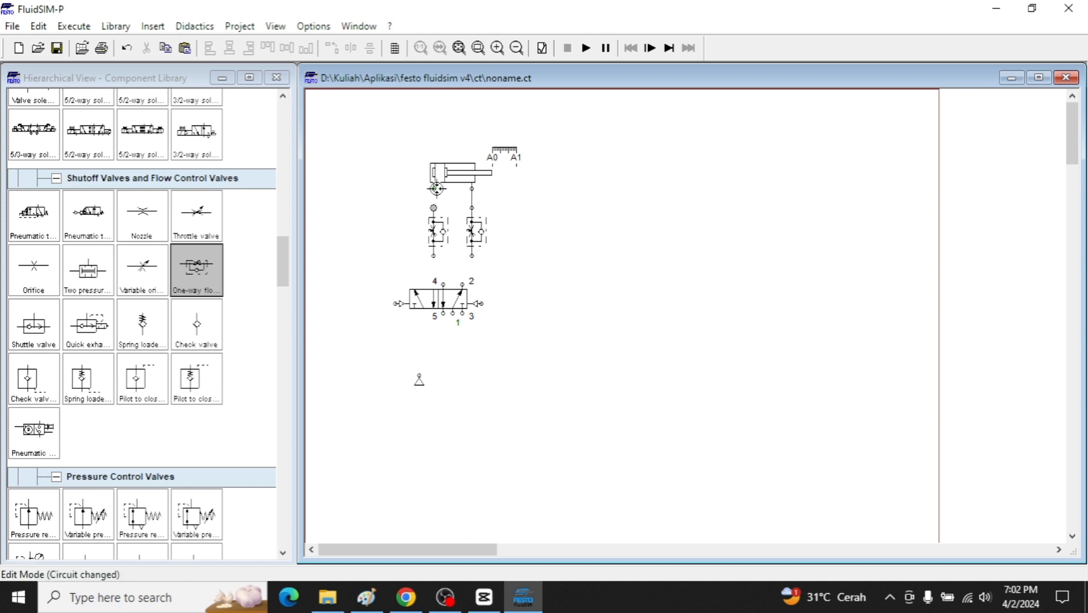
Connect the two flow control valves to ports 4 and 2 of the way valve, and move the air supply below port 1.
drag(434, 256, 462, 284)
drag(420, 379, 455, 328)
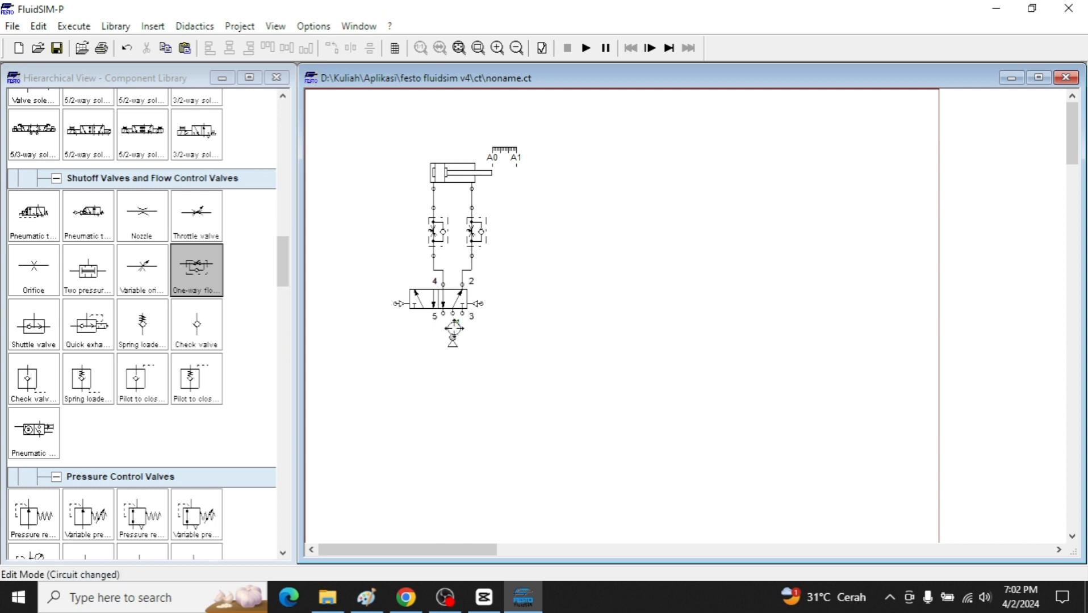
Fit a silencer as the terminator on exhaust ports 5 and 3 of the 5/n way valve.
double_click(442, 313)
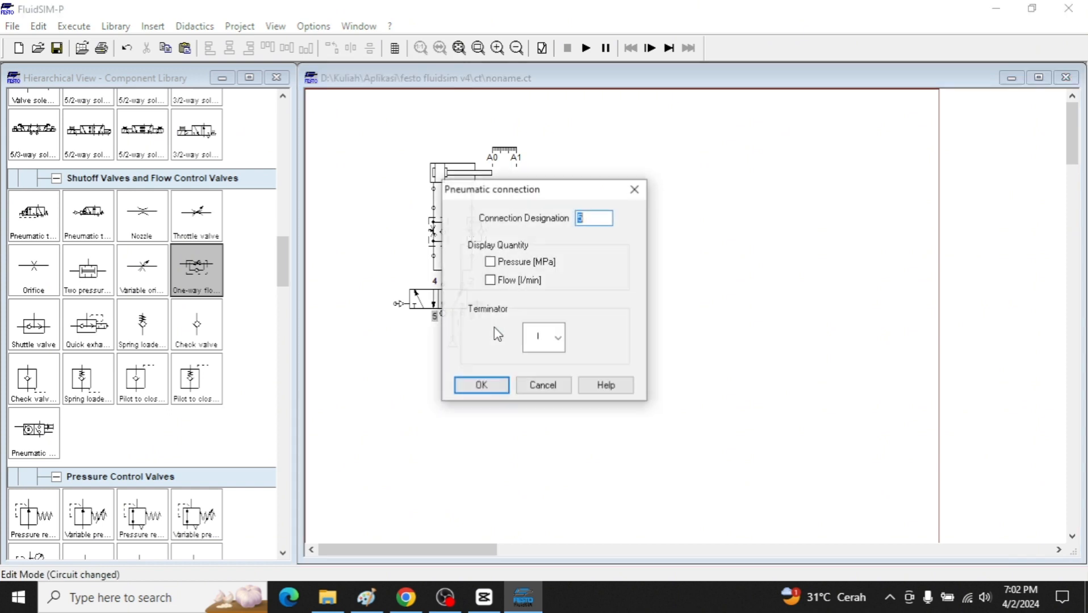
click(500, 387)
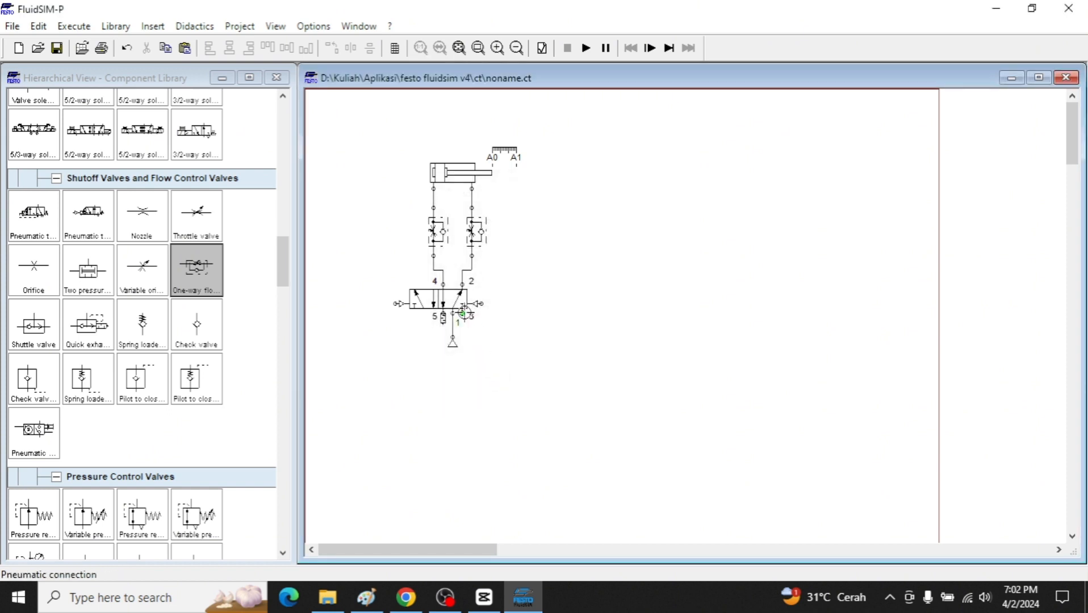
double_click(459, 313)
click(482, 387)
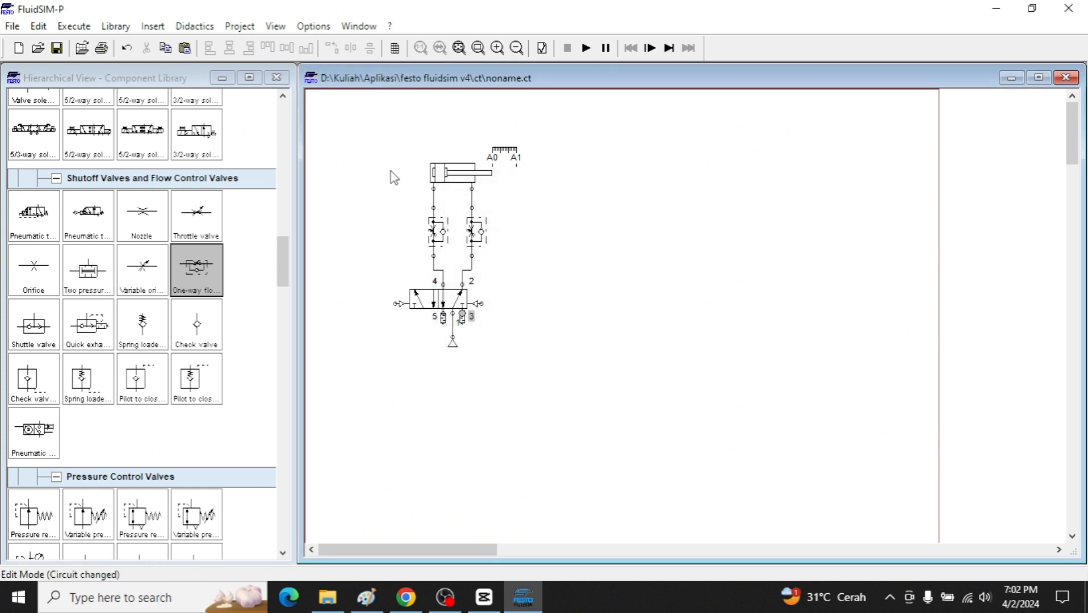
Set the connection designations of the way valve's two pilot ports to A+ (port 4 side) and A- (port 2 side).
double_click(396, 307)
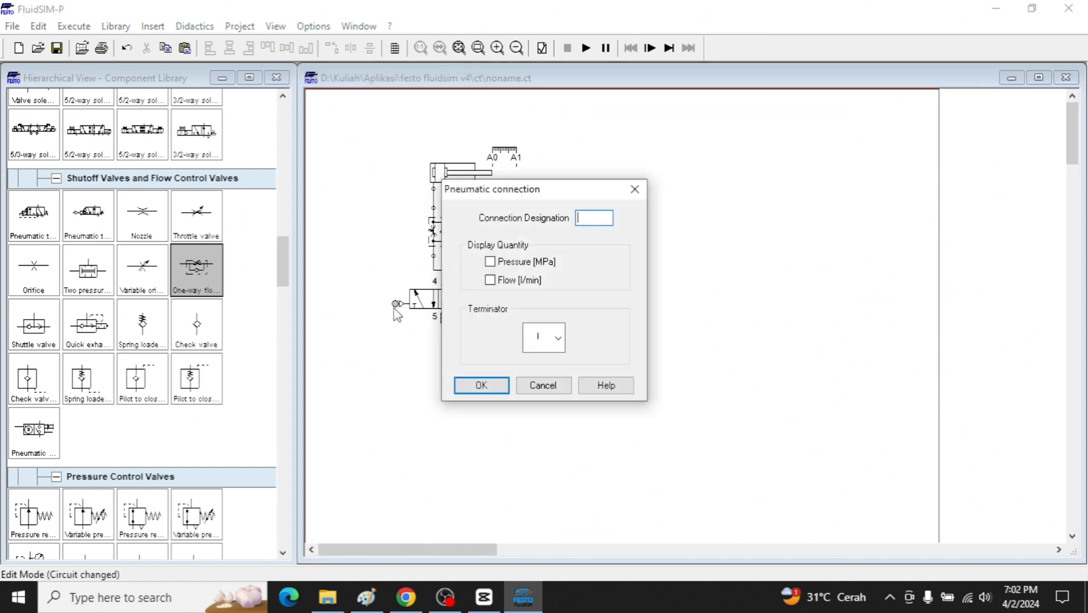
text(A+)
key(Return)
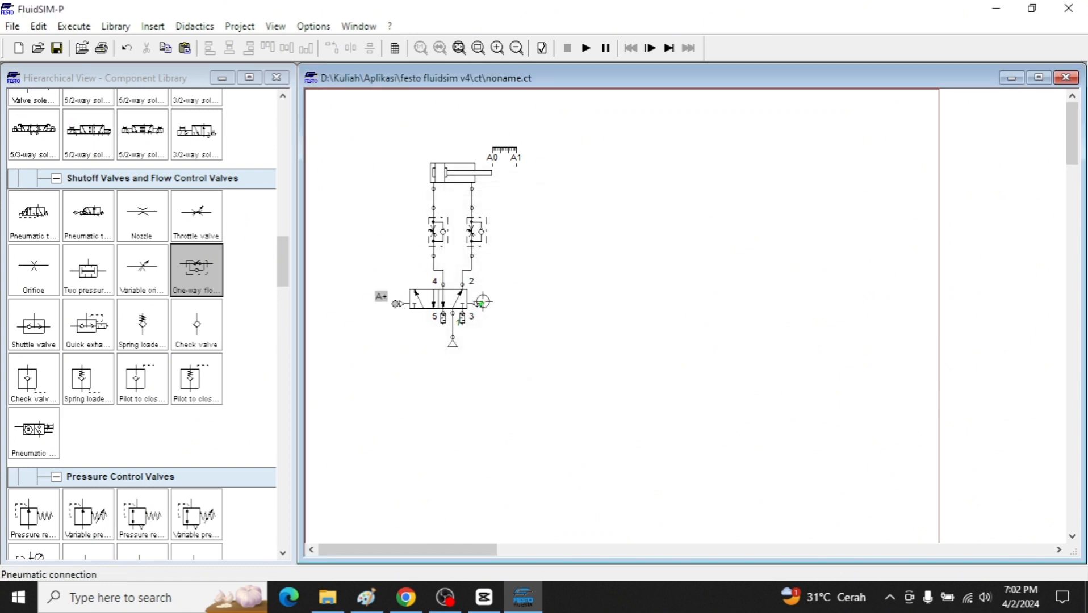
double_click(480, 302)
text(A-)
key(Return)
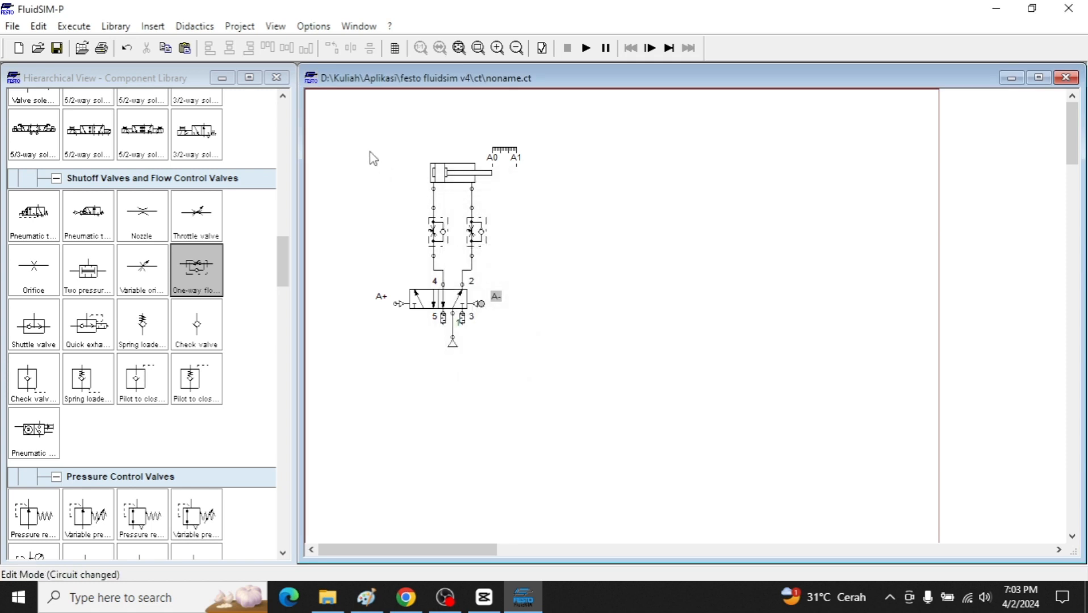
Move the complete cylinder A circuit up the sheet, and place a copy of it alongside at about the same height.
drag(372, 155, 575, 433)
drag(436, 297, 496, 255)
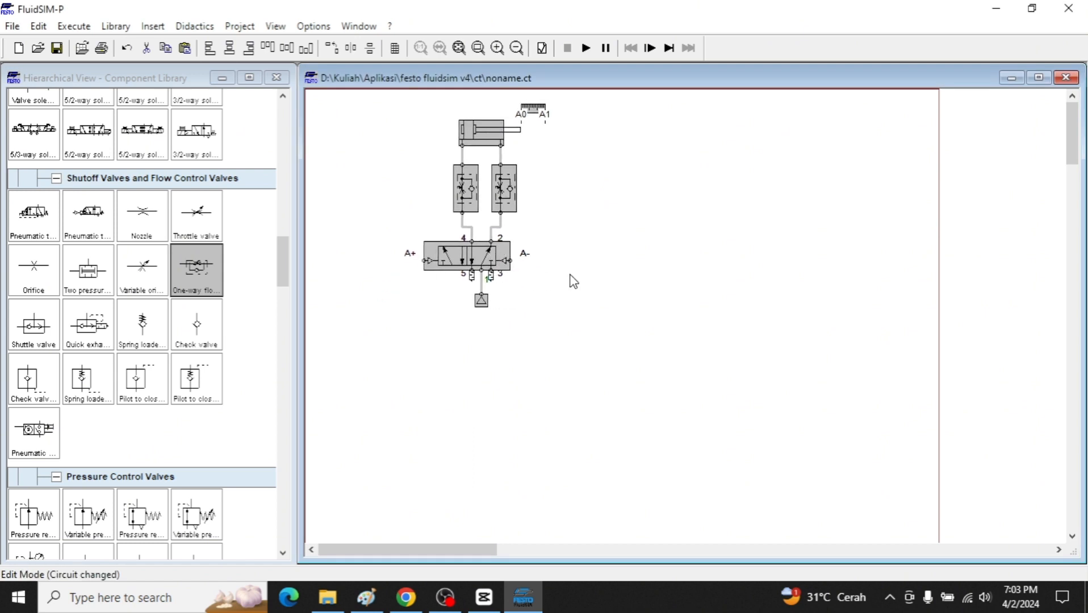
key(ctrl+v)
drag(710, 392, 722, 249)
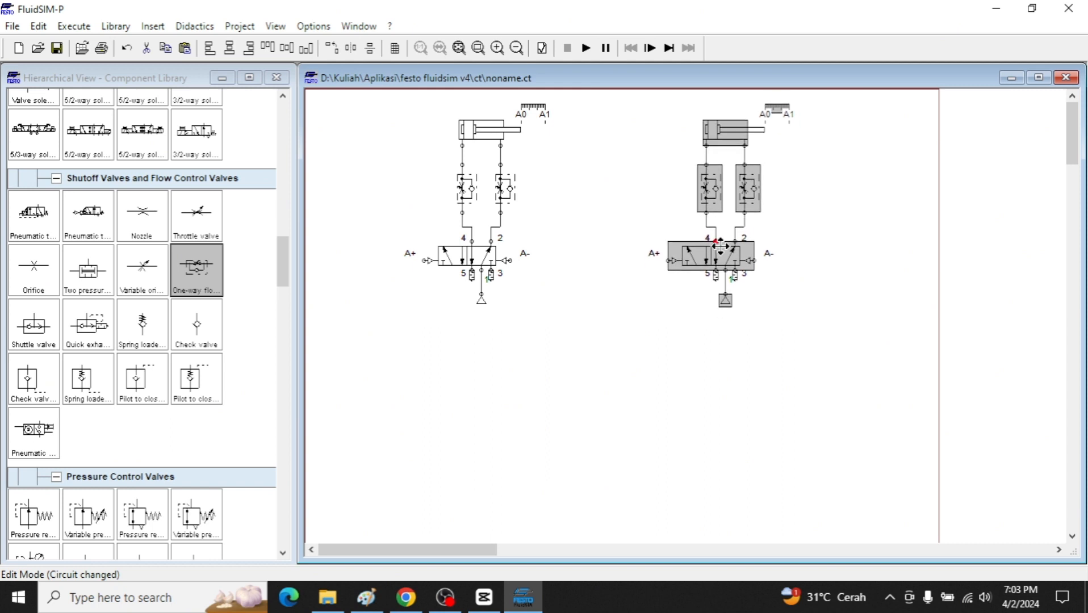
click(773, 155)
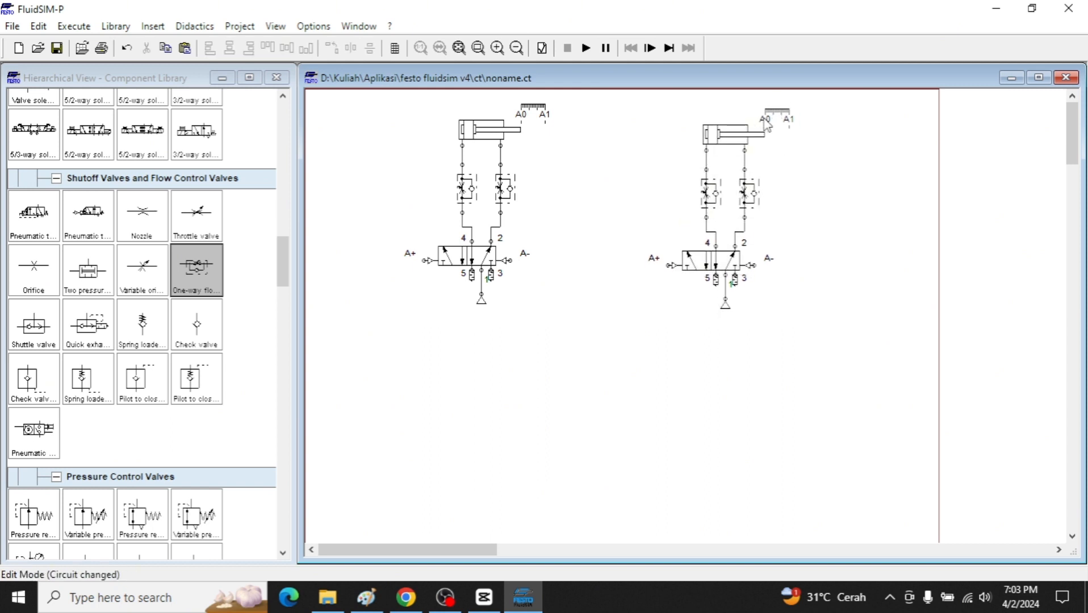
Rename the copied cylinder's distance rule labels to B0 and B1.
double_click(768, 122)
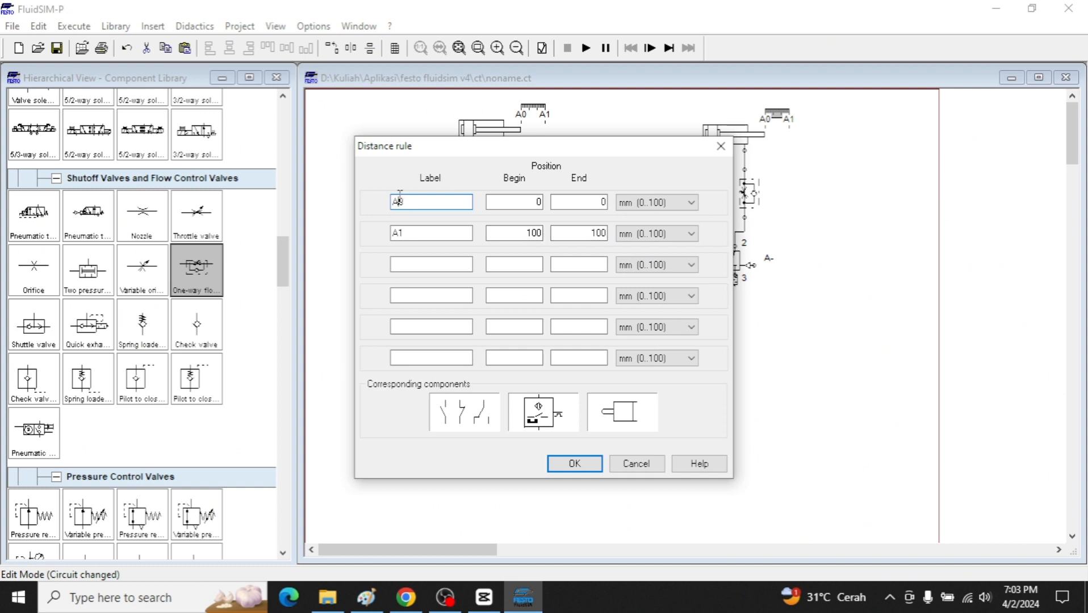
text(B)
text(B)
click(572, 464)
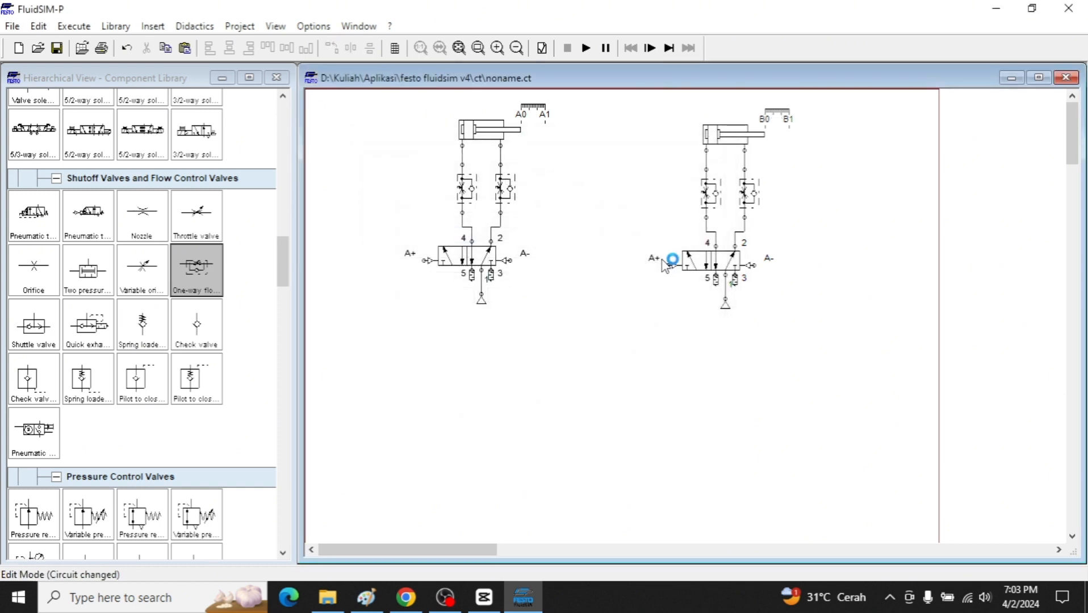
Change the connection designations of the copied way valve's pilot ports to B+ and B-.
double_click(667, 263)
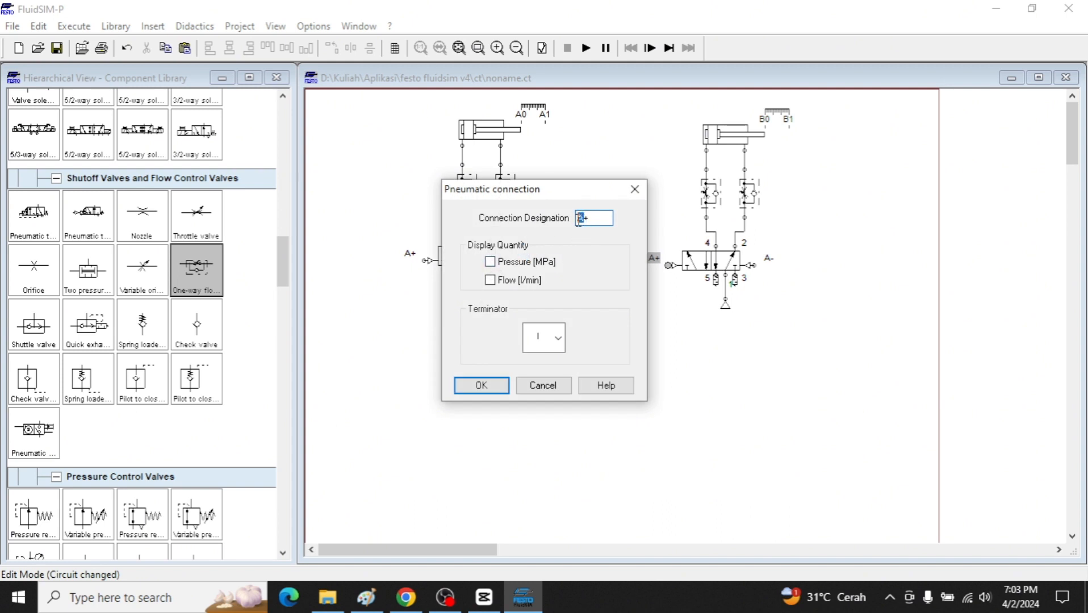
text(B)
key(Return)
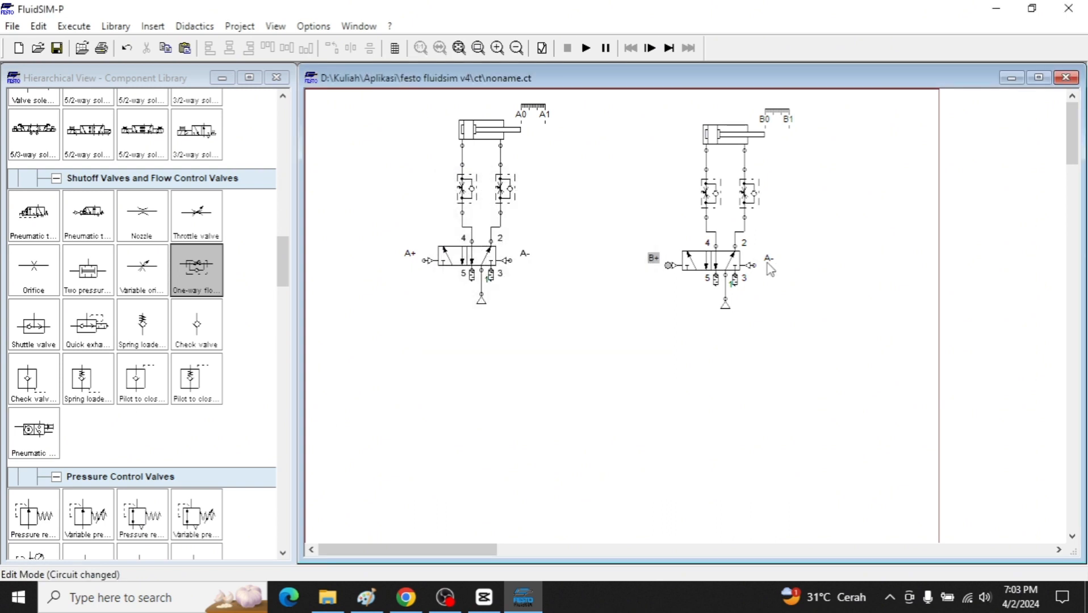
double_click(768, 263)
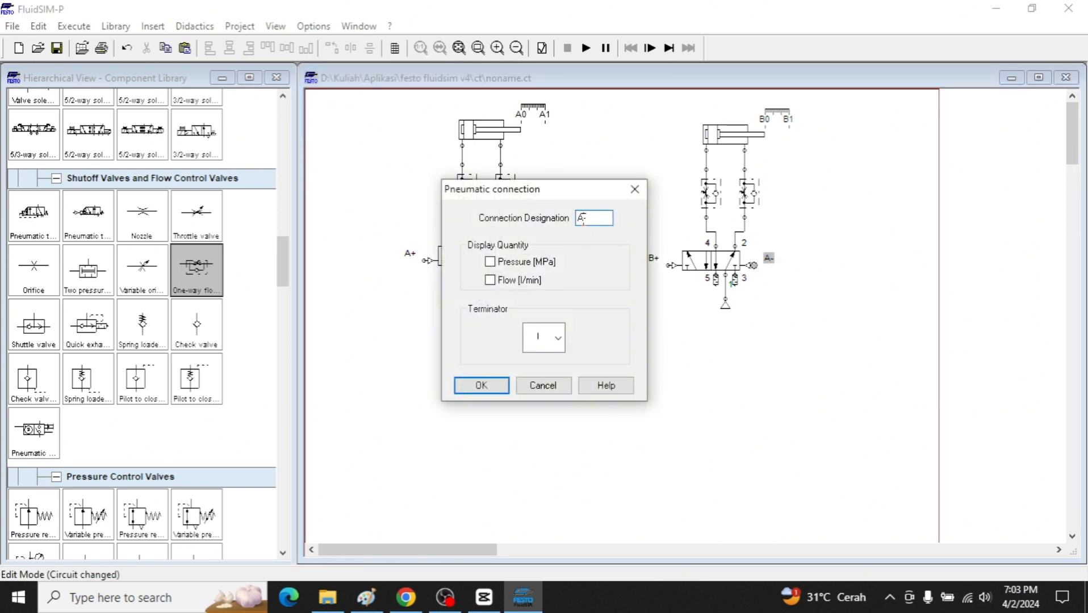
text(B-)
key(Return)
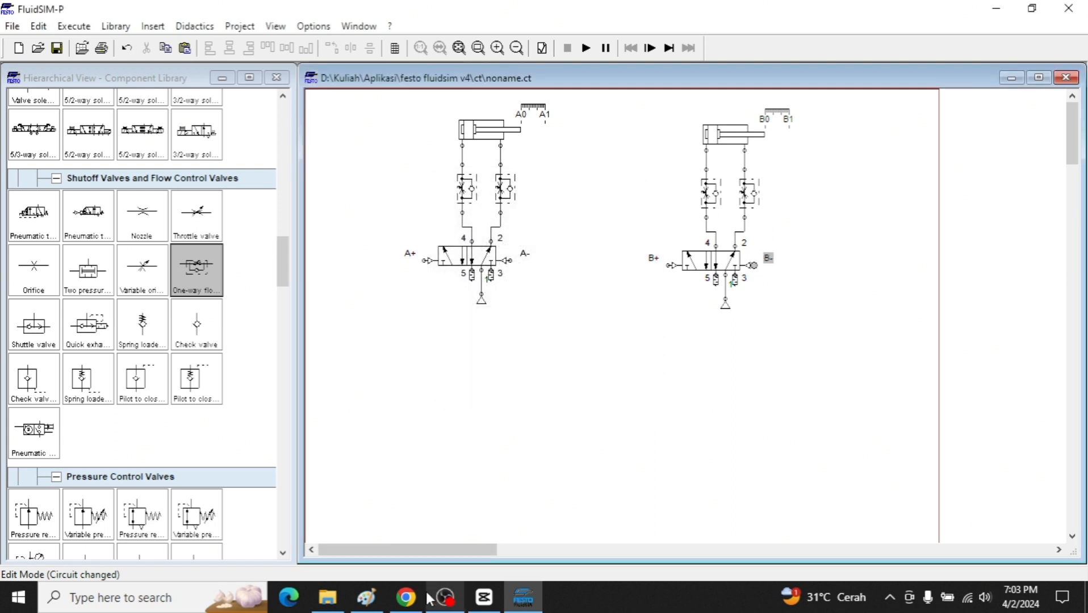
Check the sequence sketch in Paint, then place two 3/n way valves below the cylinder A circuit in FluidSIM-P, joined by a pneumatic line.
click(366, 597)
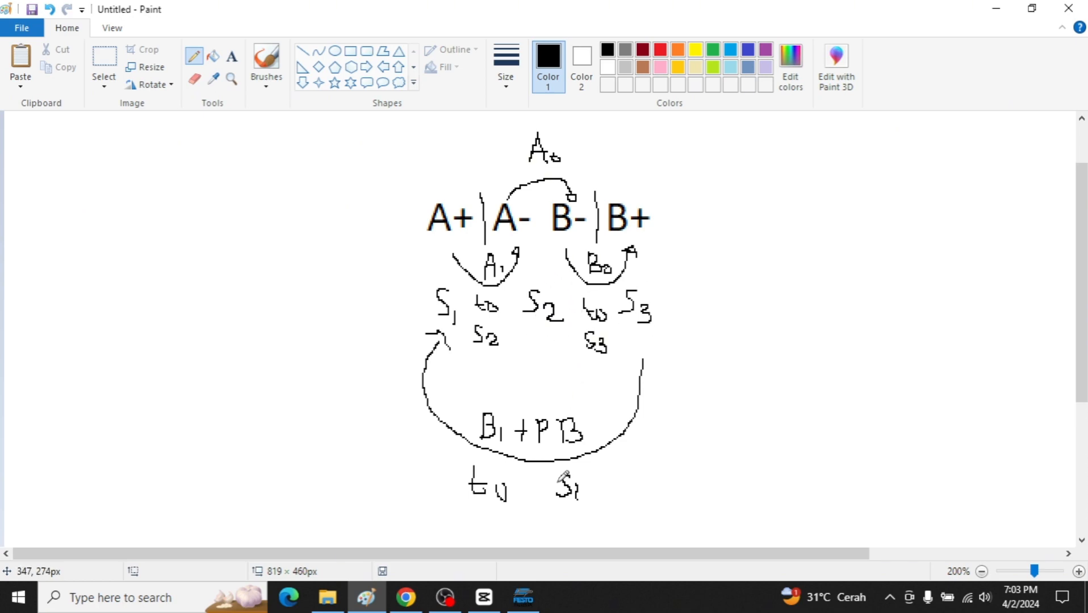
key(alt+Tab)
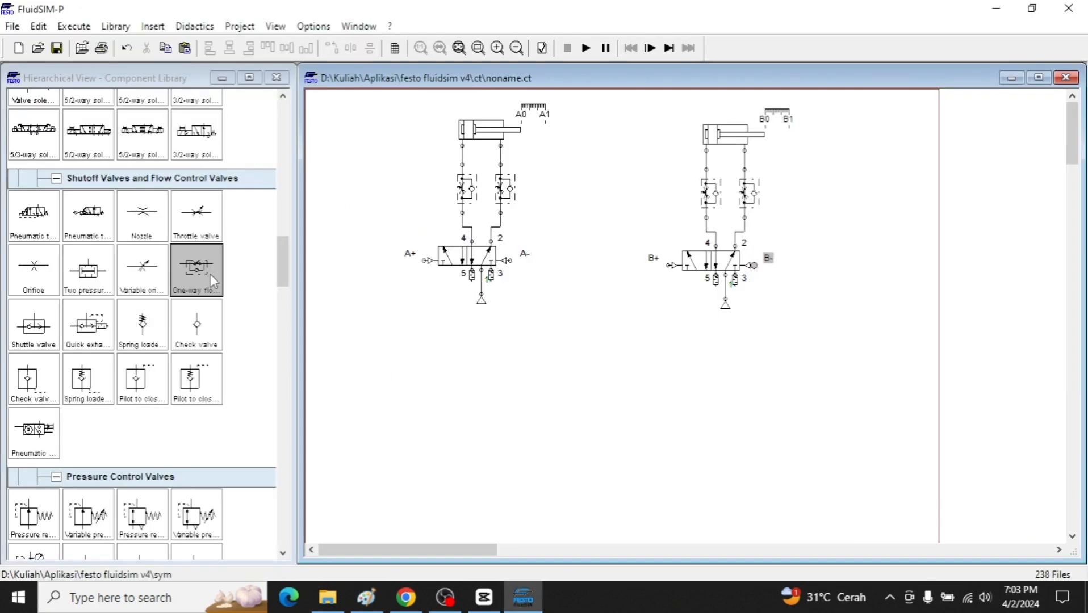
scroll(222, 233, up, 5)
scroll(170, 227, up, 4)
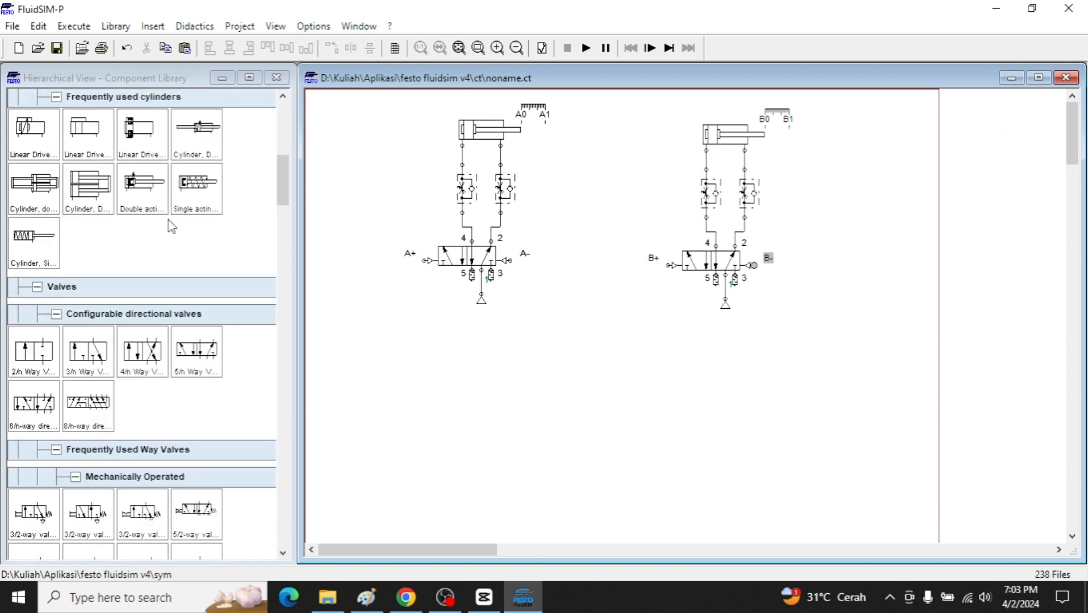
scroll(170, 240, down, 3)
drag(89, 193, 506, 382)
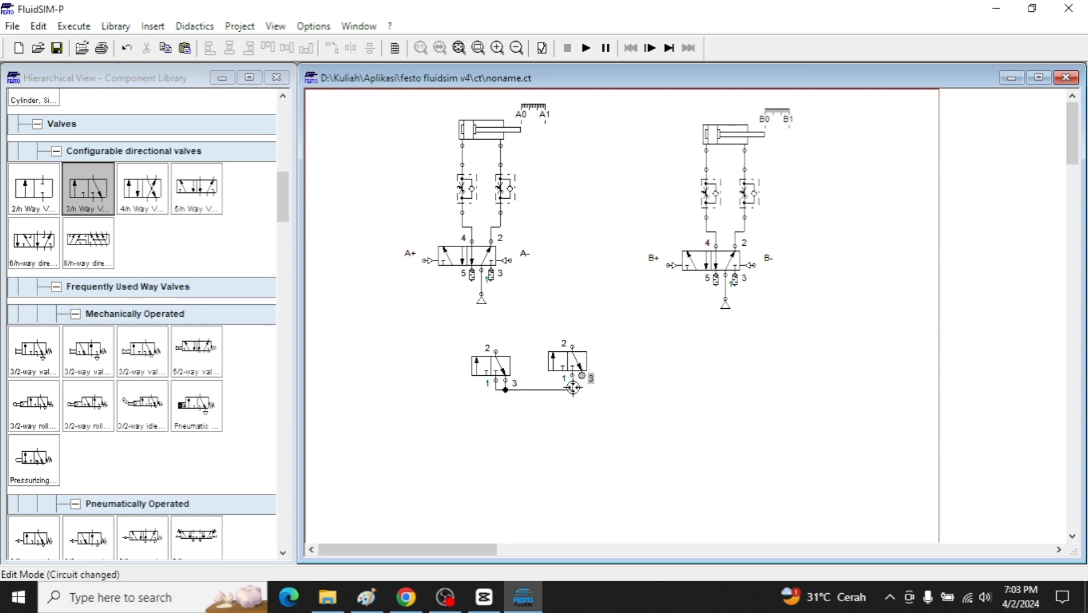
Delete both 3/n way valves and stretch the remaining pneumatic line horizontally to beyond the cylinder B circuit.
click(570, 361)
key(Delete)
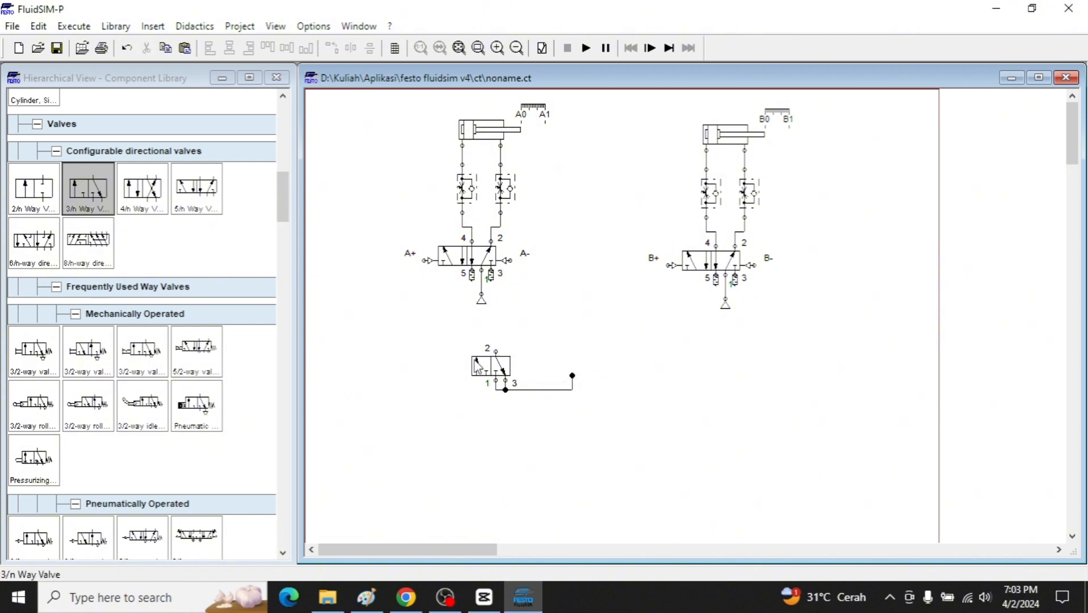
click(478, 367)
key(Delete)
drag(571, 375, 876, 391)
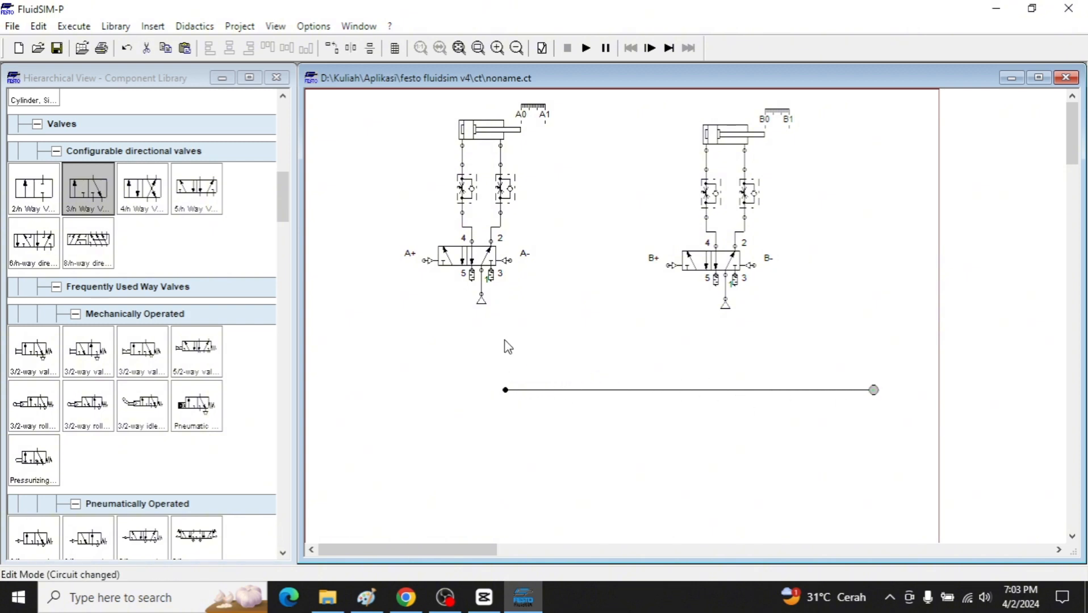
Extend the pneumatic line's other end past the cylinder A circuit, and copy the line twice to form three parallel lines.
drag(501, 384, 908, 430)
key(ctrl+c)
key(ctrl+v)
drag(413, 325, 805, 384)
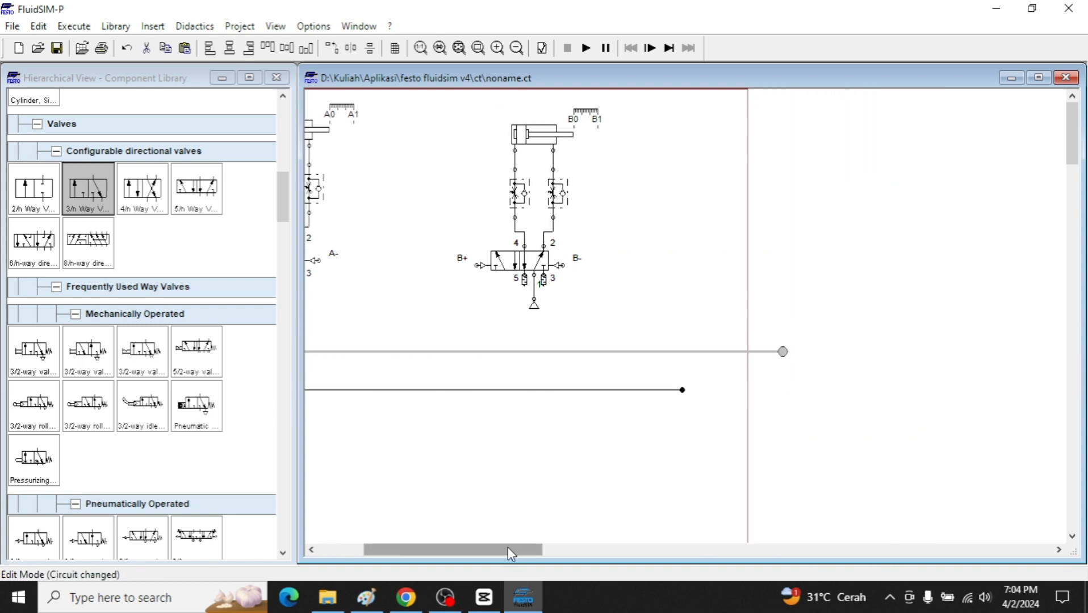
drag(440, 546, 384, 554)
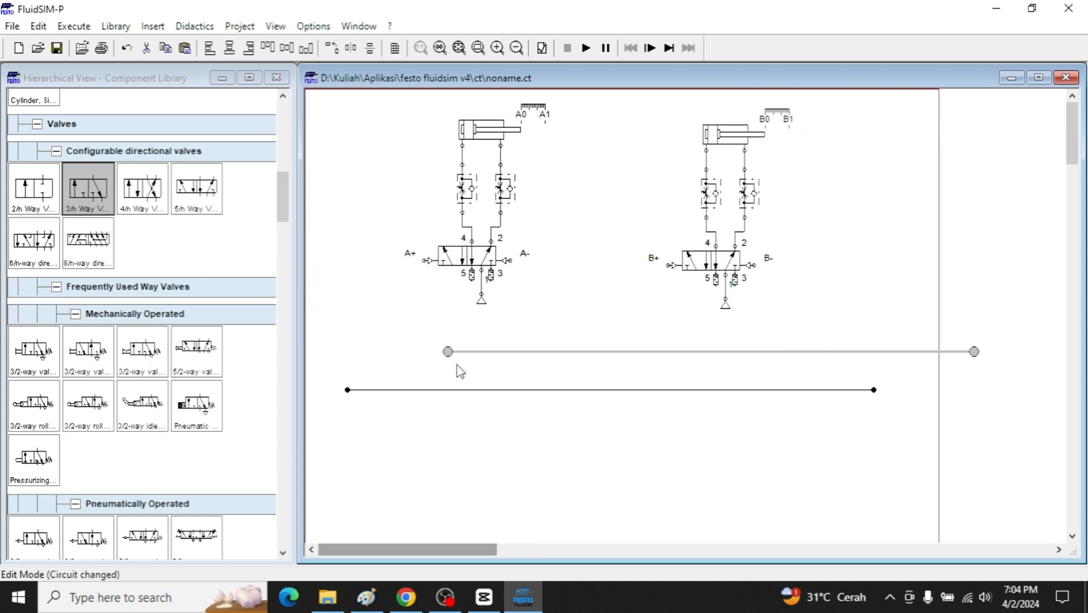
drag(445, 353, 340, 417)
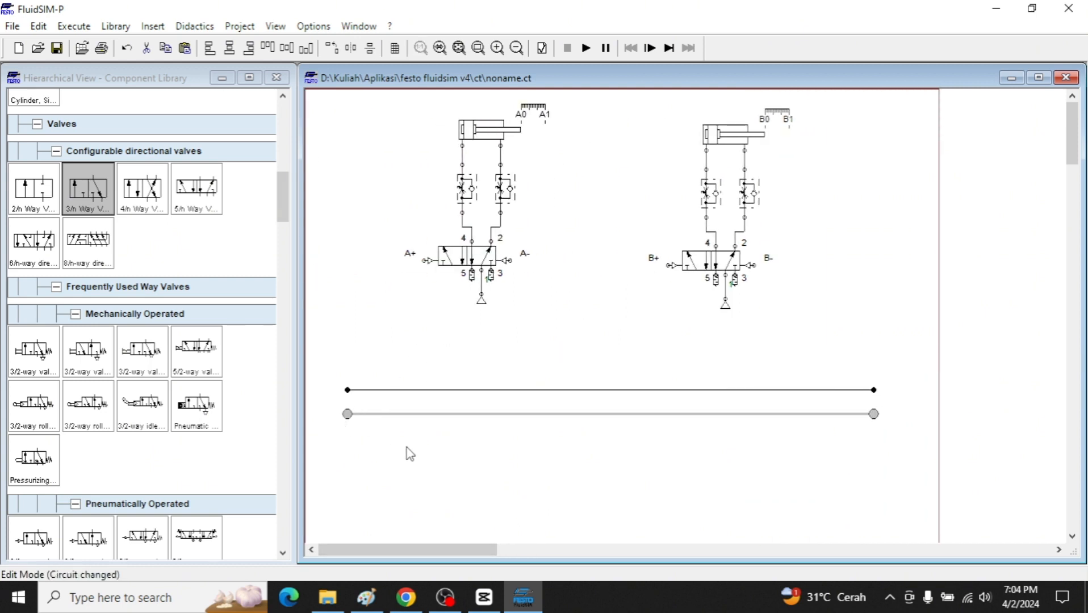
key(ctrl+v)
drag(423, 339, 865, 435)
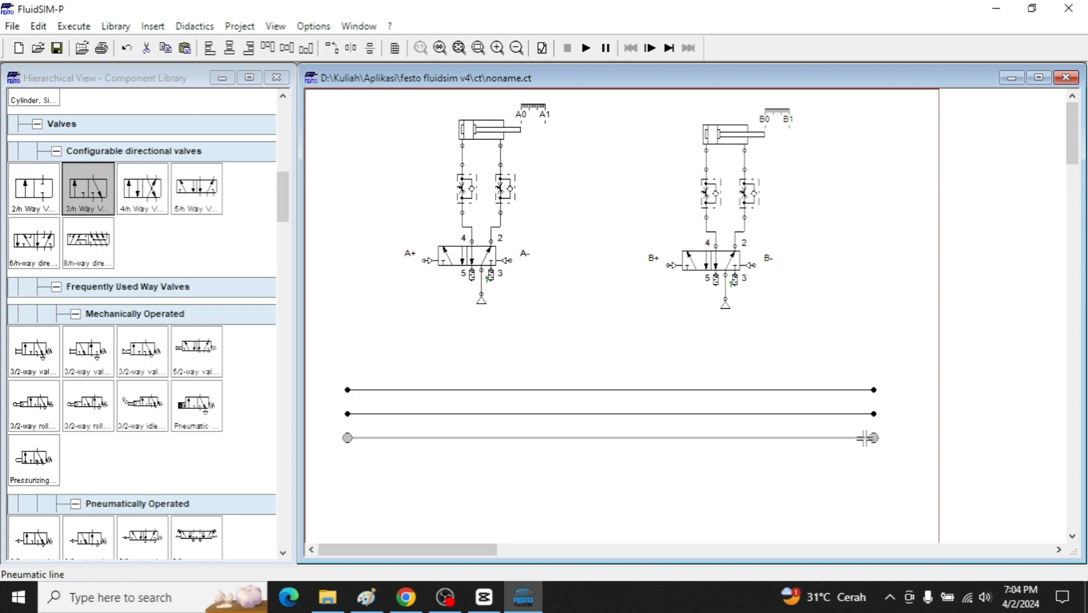
click(875, 480)
Place a text component above the three pneumatic lines and tighten the spacing between the lines.
drag(282, 196, 282, 523)
drag(61, 477, 384, 316)
drag(363, 413, 879, 418)
drag(340, 437, 910, 466)
click(766, 485)
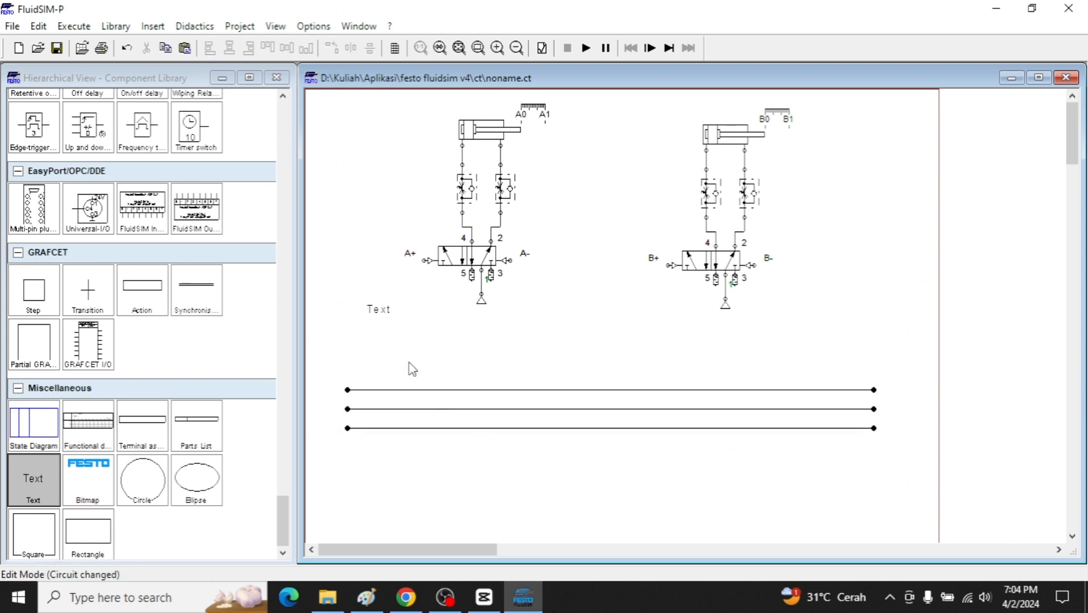
Set the text component's content to S1 and position it at the start of the uppermost pneumatic line.
click(377, 314)
double_click(378, 314)
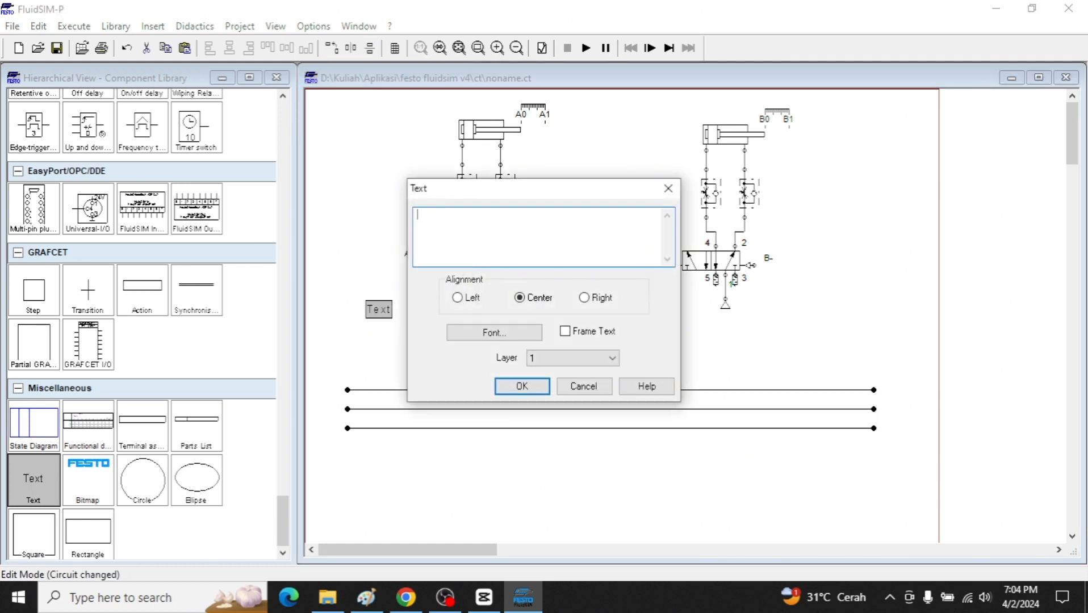
text(S1)
key(Return)
drag(378, 311, 324, 387)
Duplicate the S1 label, change the copy to S2, and position it at the start of the middle pneumatic line.
key(ctrl+c)
key(ctrl+v)
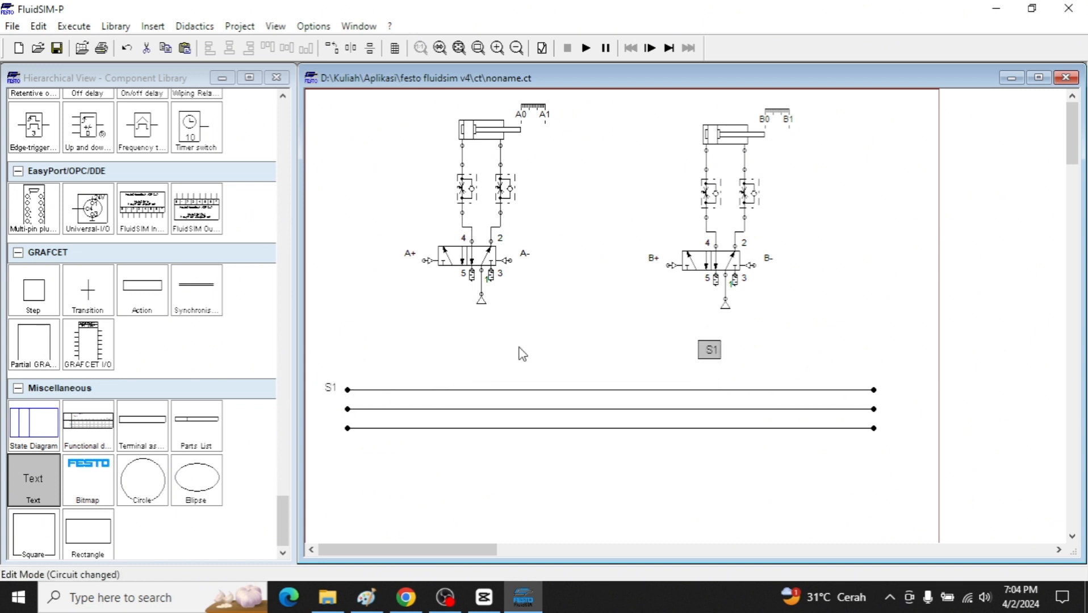
double_click(711, 350)
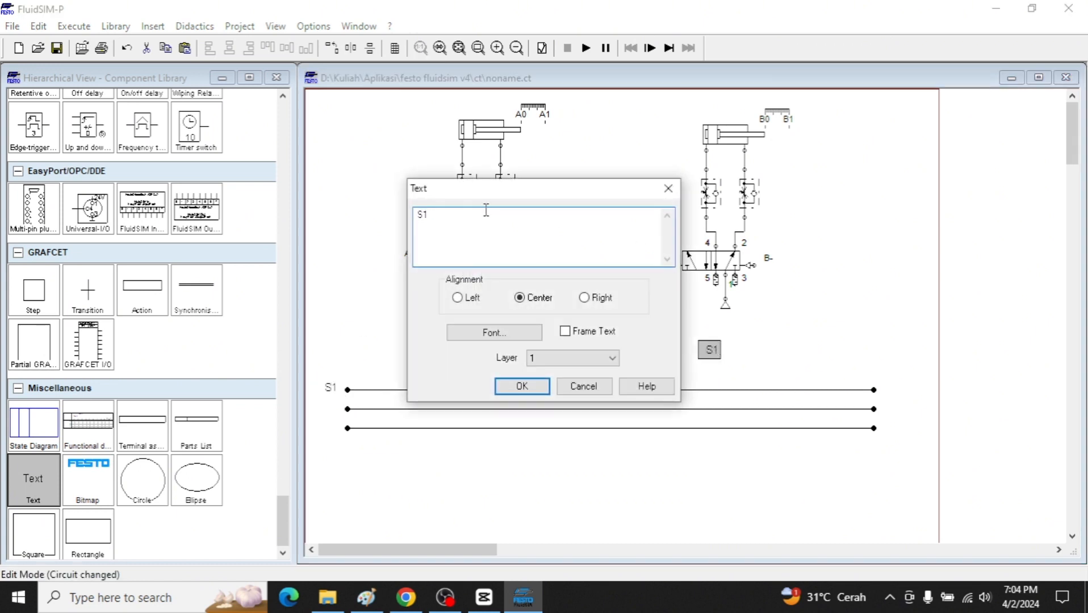
key(BackSpace)
text(2)
key(Return)
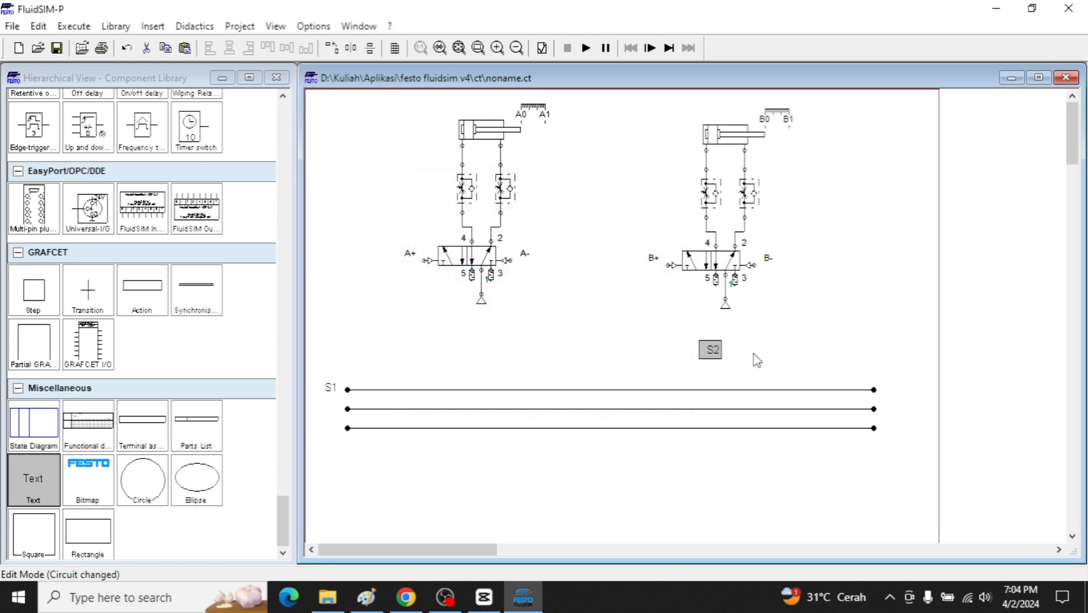
drag(710, 350, 322, 406)
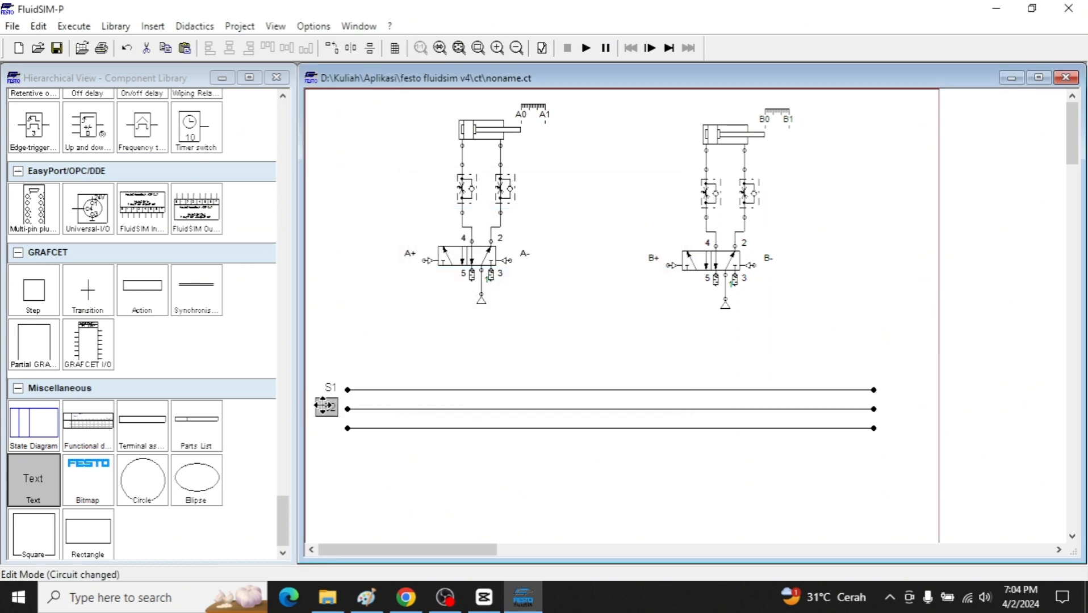
Add another copy of the S1 label at the start of the lowest pneumatic line and change its text to S3.
click(398, 351)
key(ctrl+v)
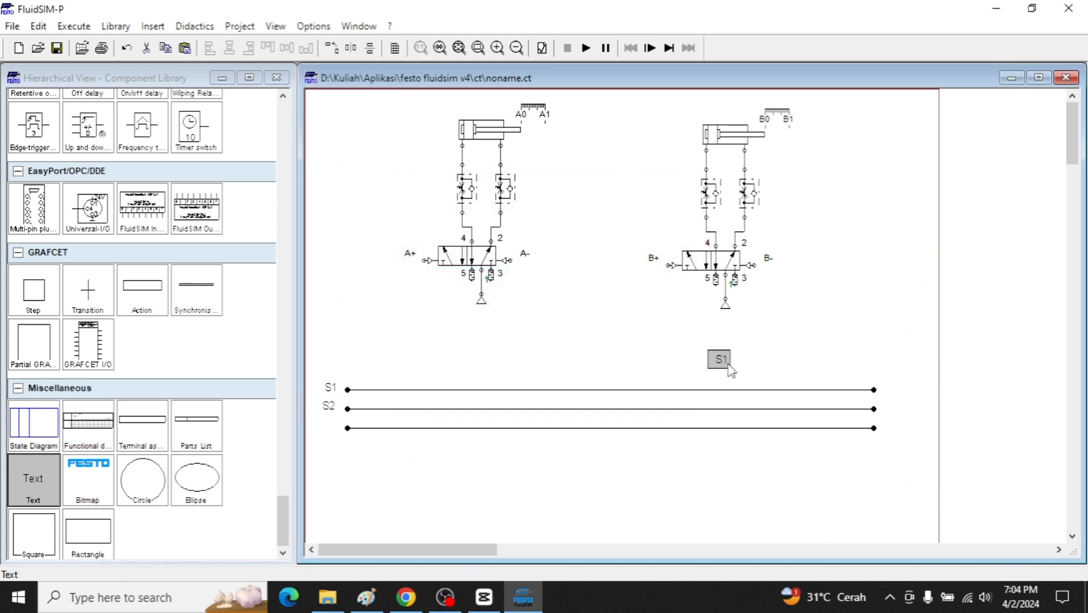
drag(730, 371, 329, 425)
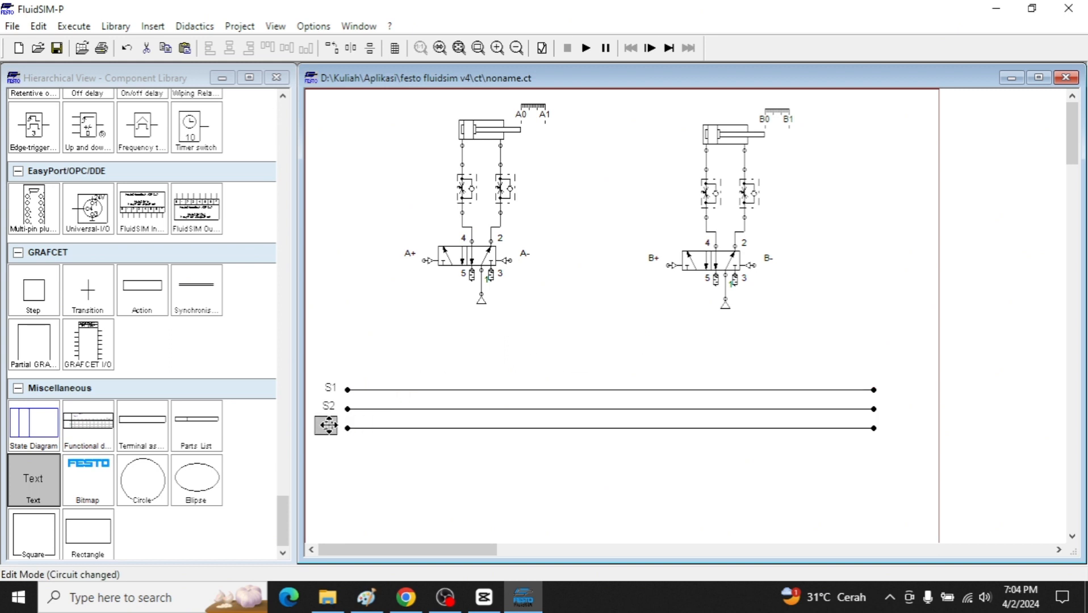
double_click(329, 427)
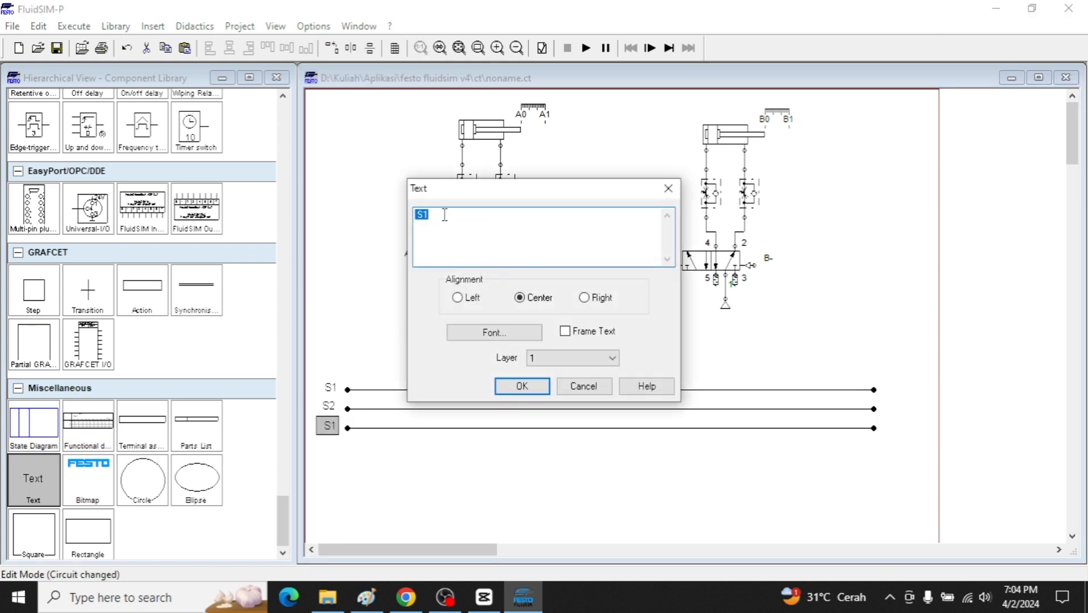
text(S3)
key(Return)
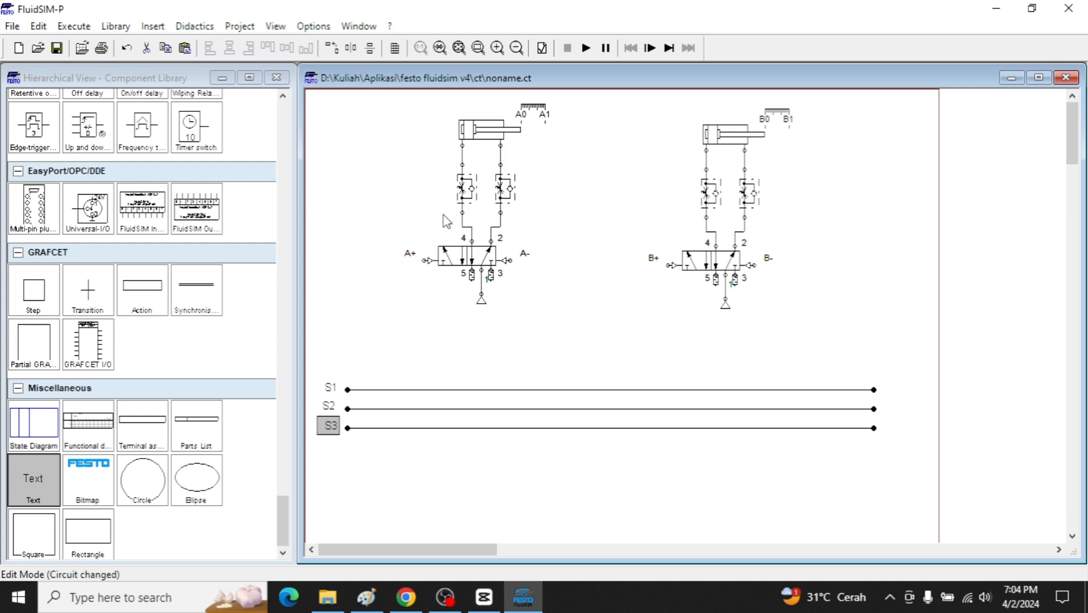
Check the group assignment in the Paint sequence sketch and connect cylinder A's valve pilot port A+ to line S1.
click(450, 384)
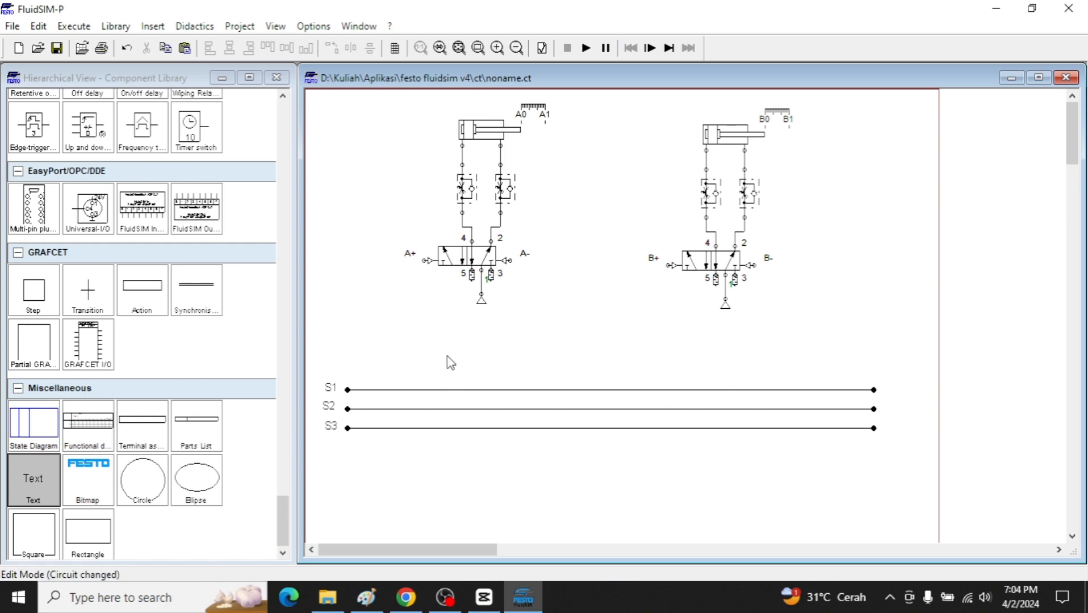
key(alt+Tab)
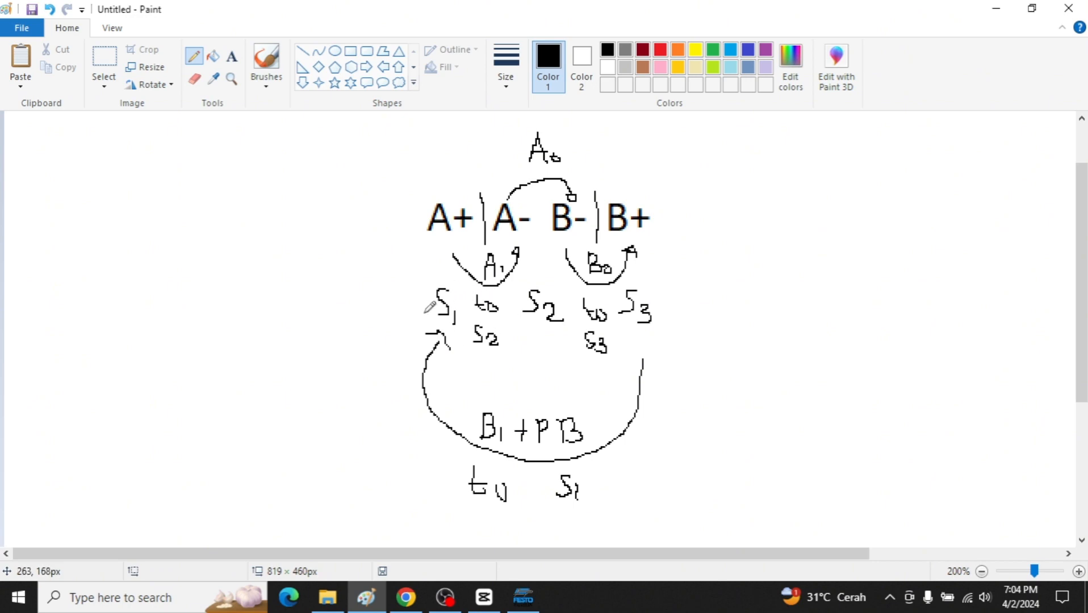
key(alt+Tab)
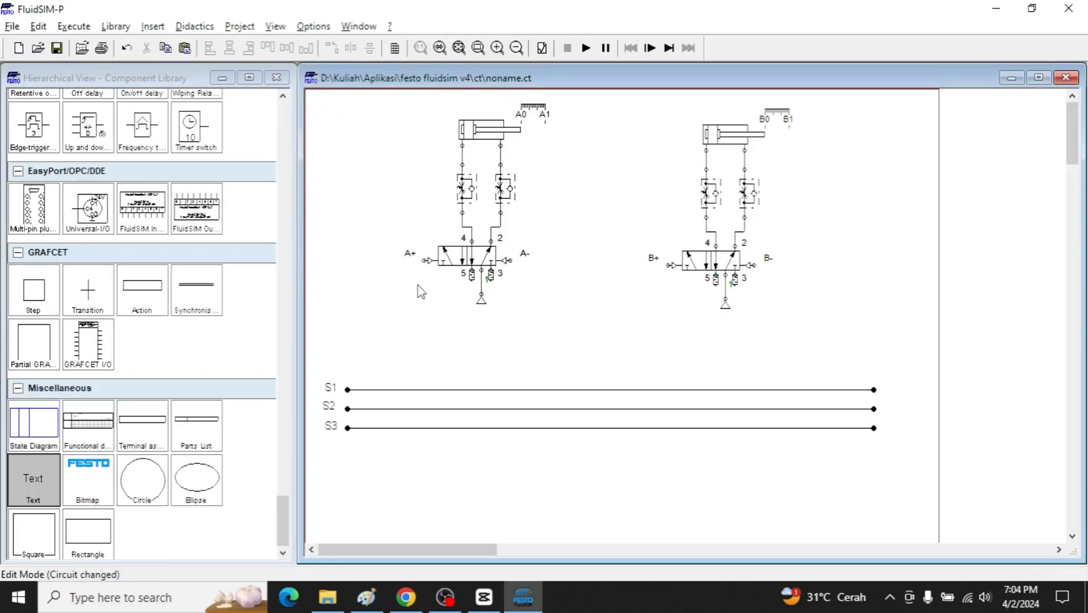
click(410, 254)
drag(380, 390, 381, 391)
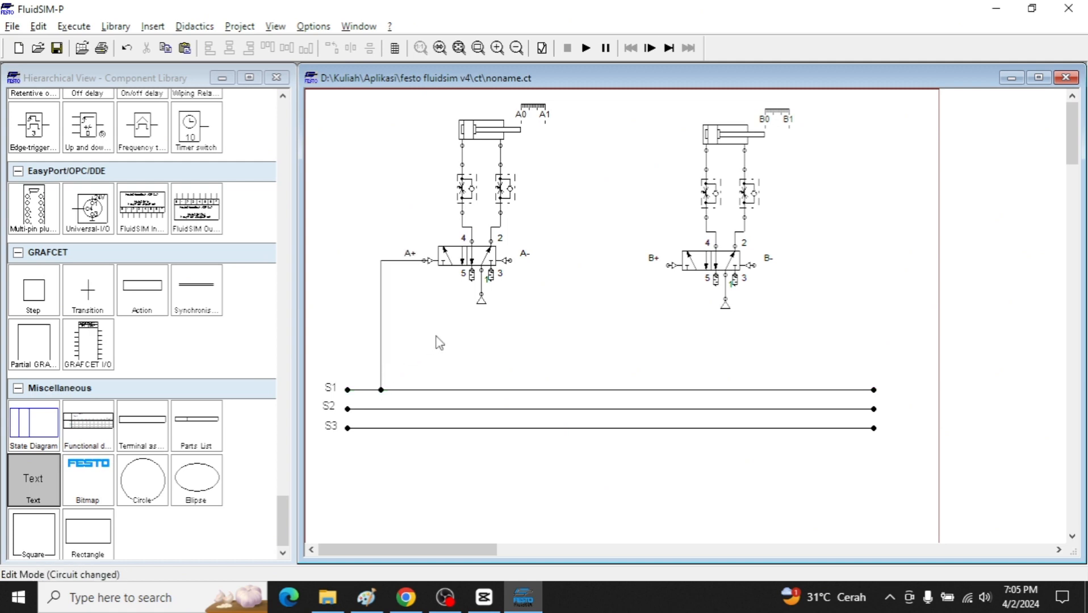
Duplicate cylinder A's 5/n way valve and place the copy below line S3 as a group-switching valve.
key(alt+Tab)
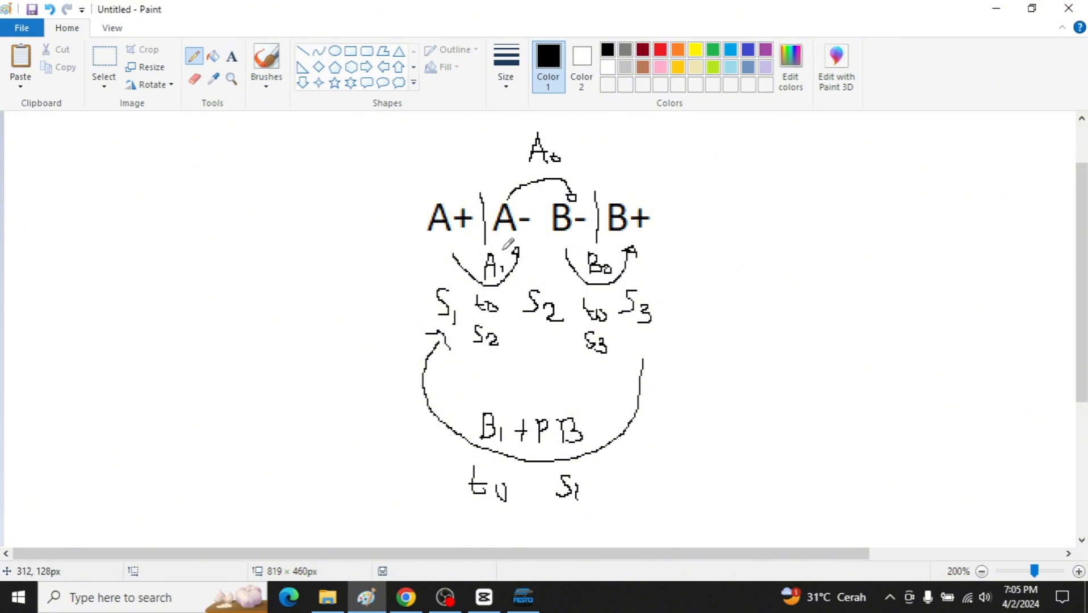
key(alt+Tab)
scroll(518, 279, down, 3)
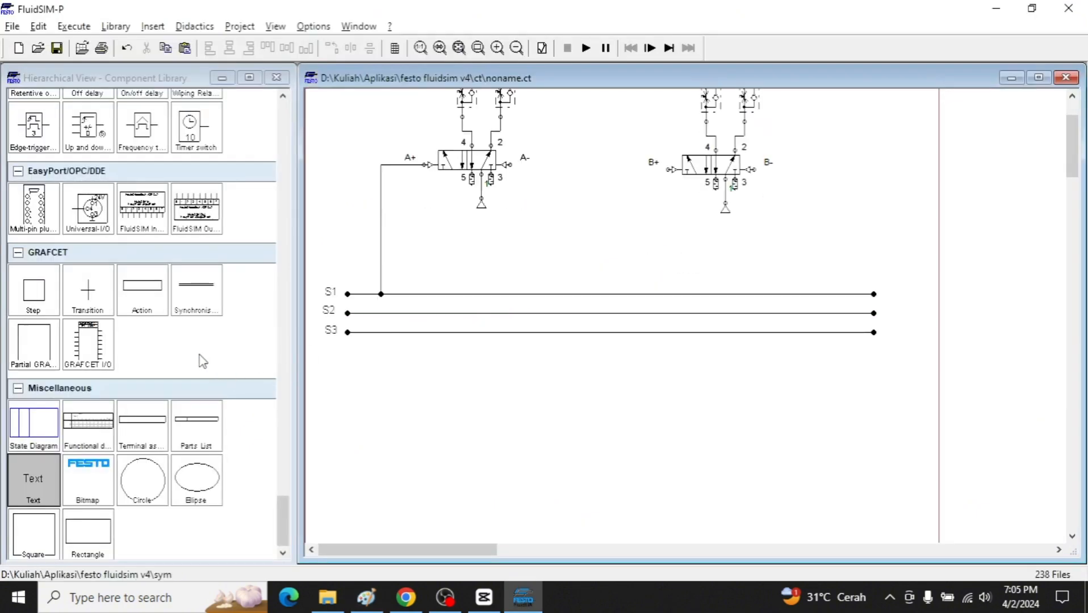
scroll(210, 341, up, 20)
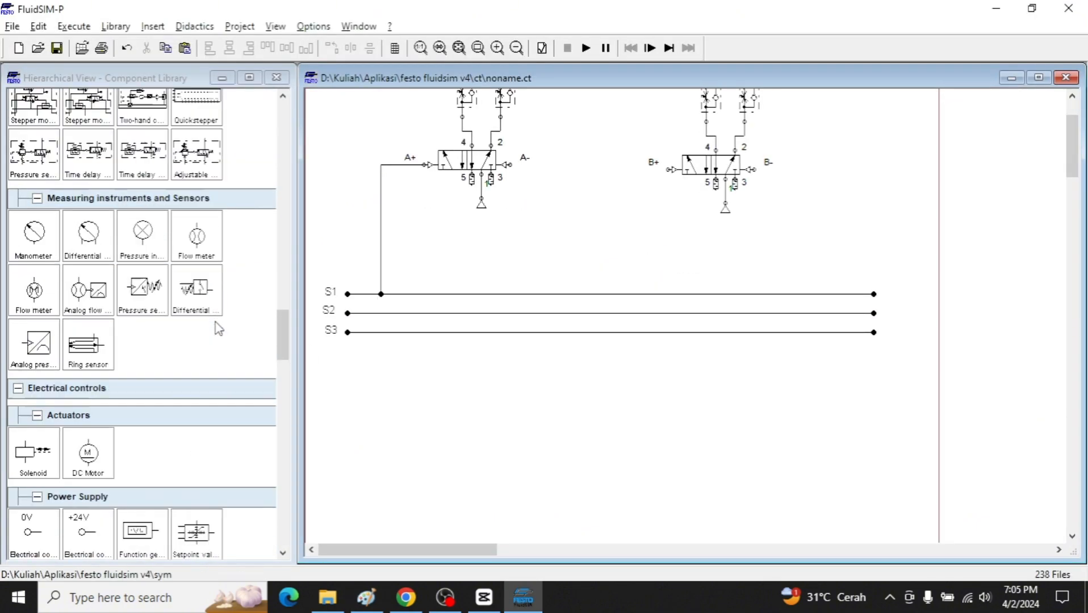
scroll(219, 328, up, 15)
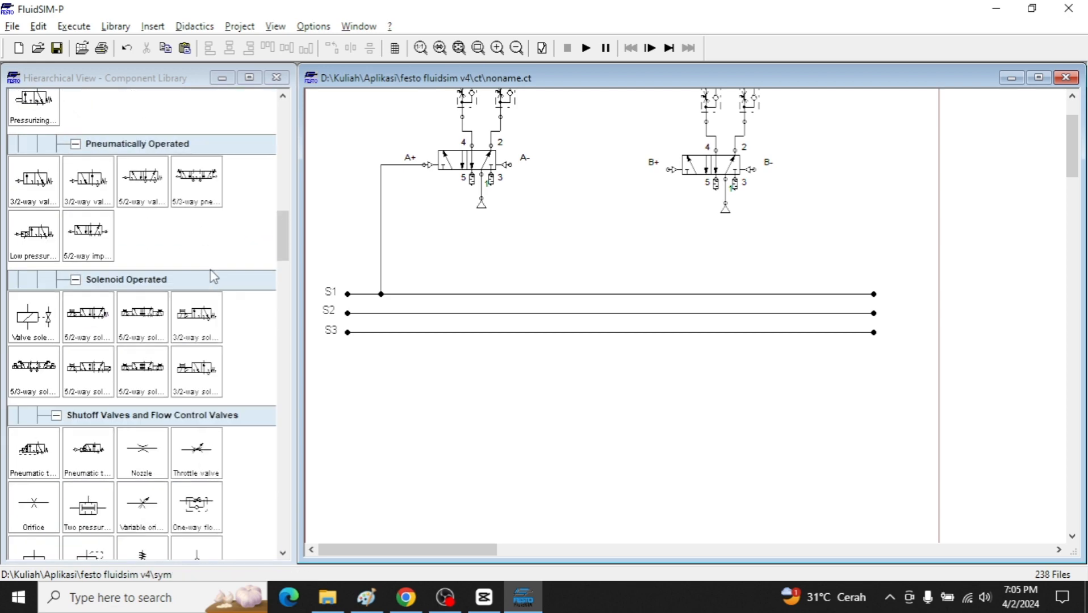
scroll(210, 261, up, 10)
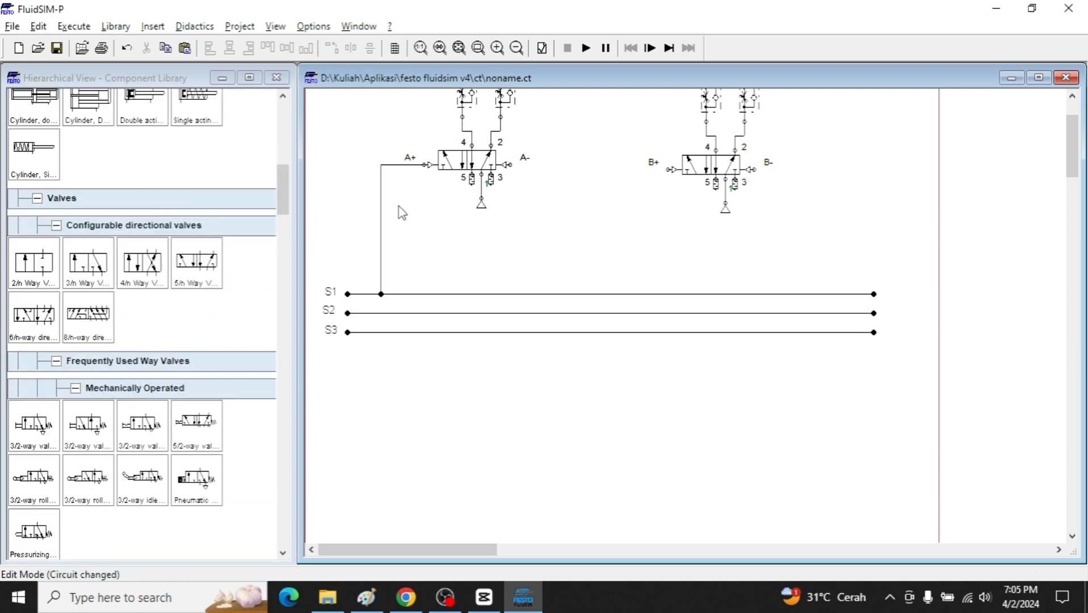
click(470, 168)
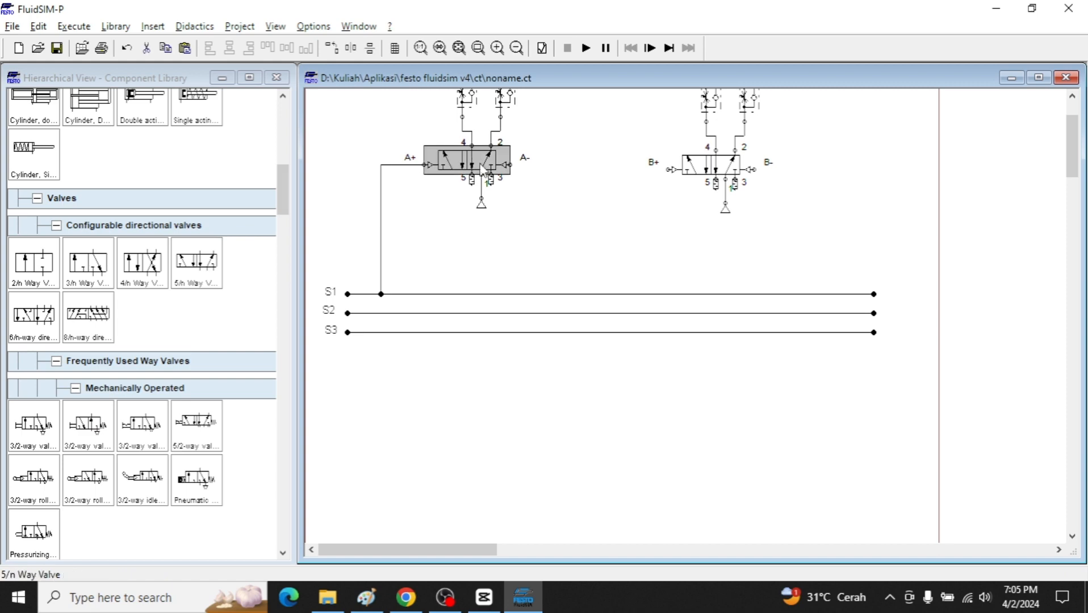
key(ctrl+c)
key(ctrl+v)
drag(698, 355, 592, 376)
Clear the A+ and A- connection designations on the copied 5/n way valve's pilot ports.
double_click(555, 364)
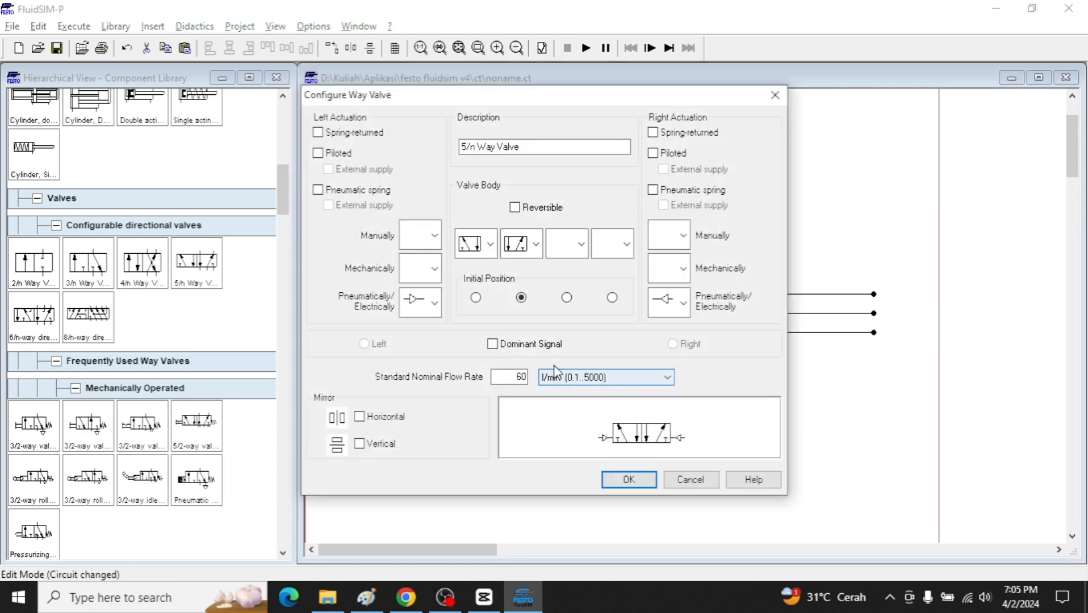
key(Escape)
double_click(554, 380)
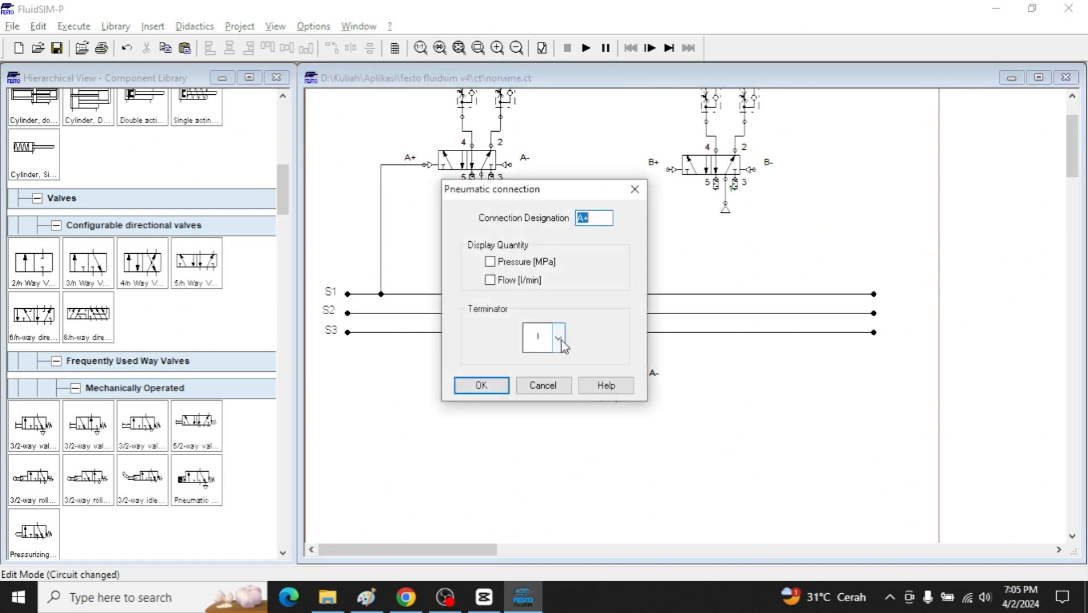
key(Return)
double_click(653, 372)
key(BackSpace)
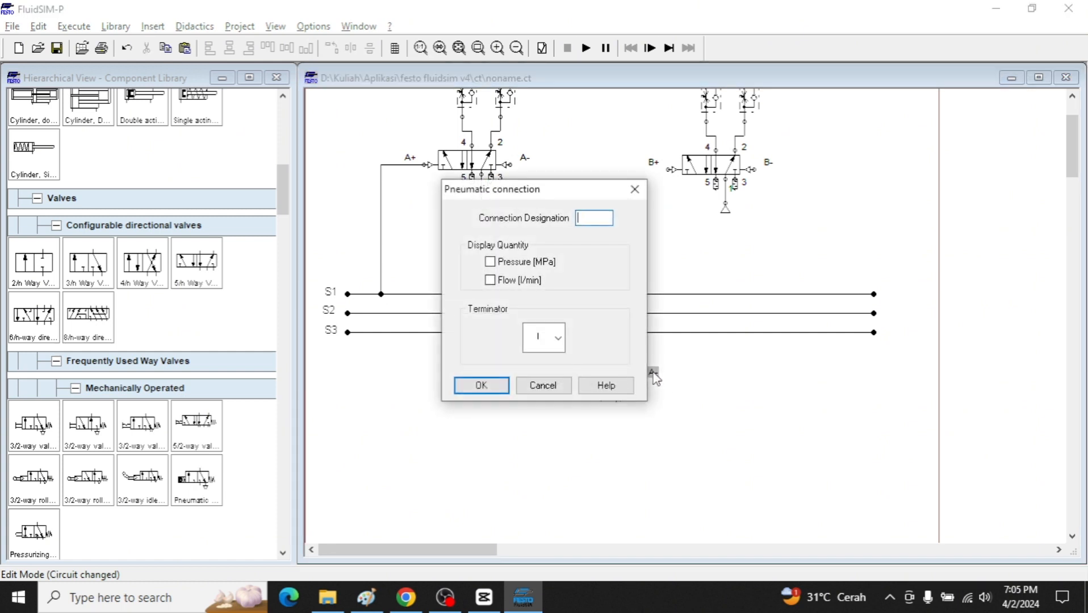
key(Return)
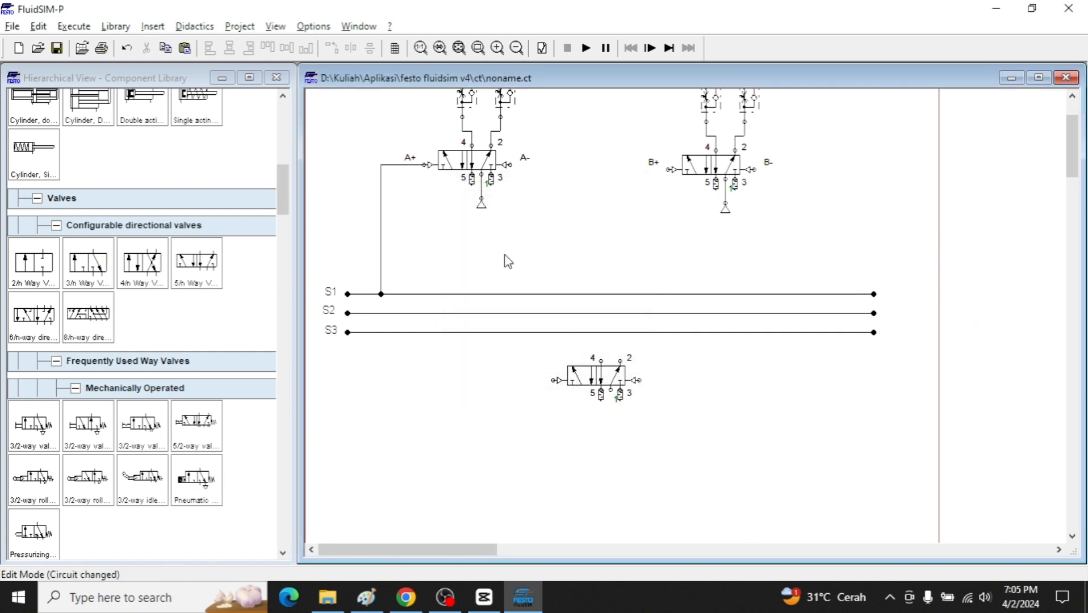
Add a 3/n way valve below the copied 5/n valve with mechanical roller actuation on the left and spring return on the right.
key(alt+Tab)
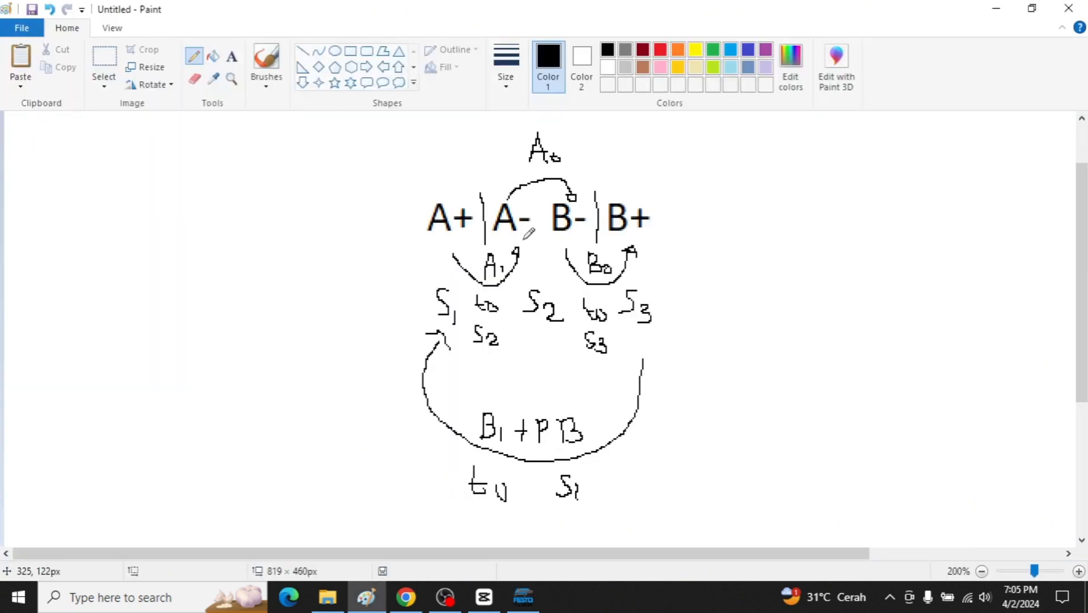
key(alt+Tab)
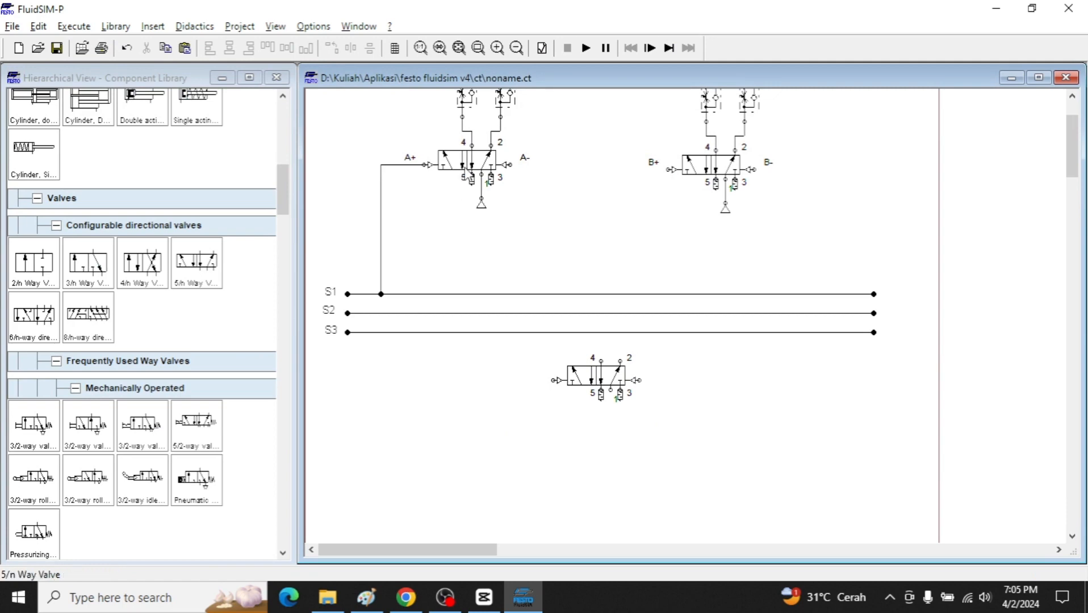
drag(90, 271, 745, 433)
double_click(736, 420)
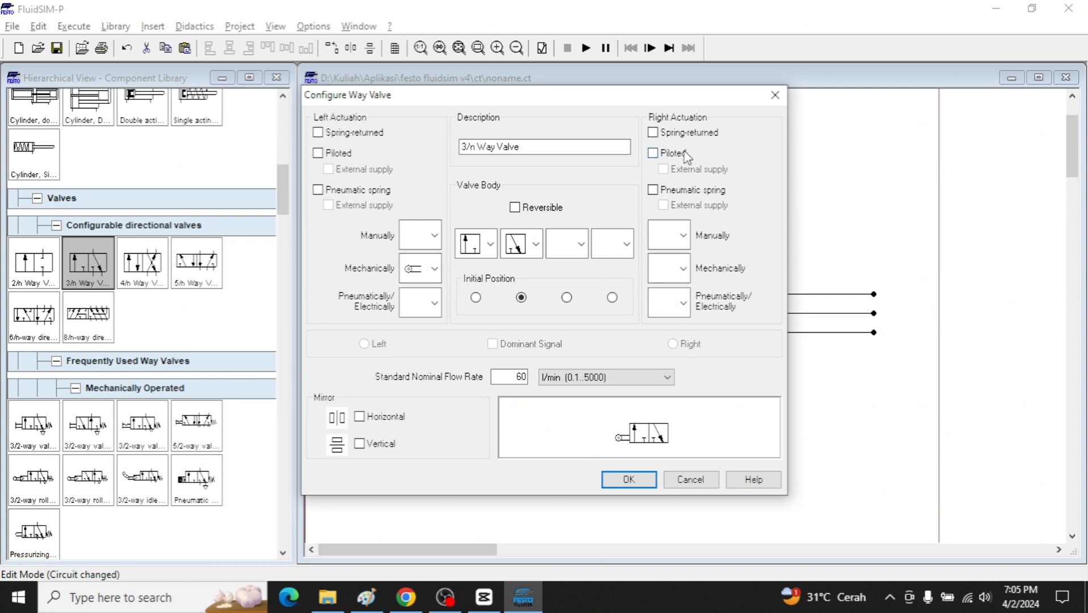
click(673, 135)
key(Return)
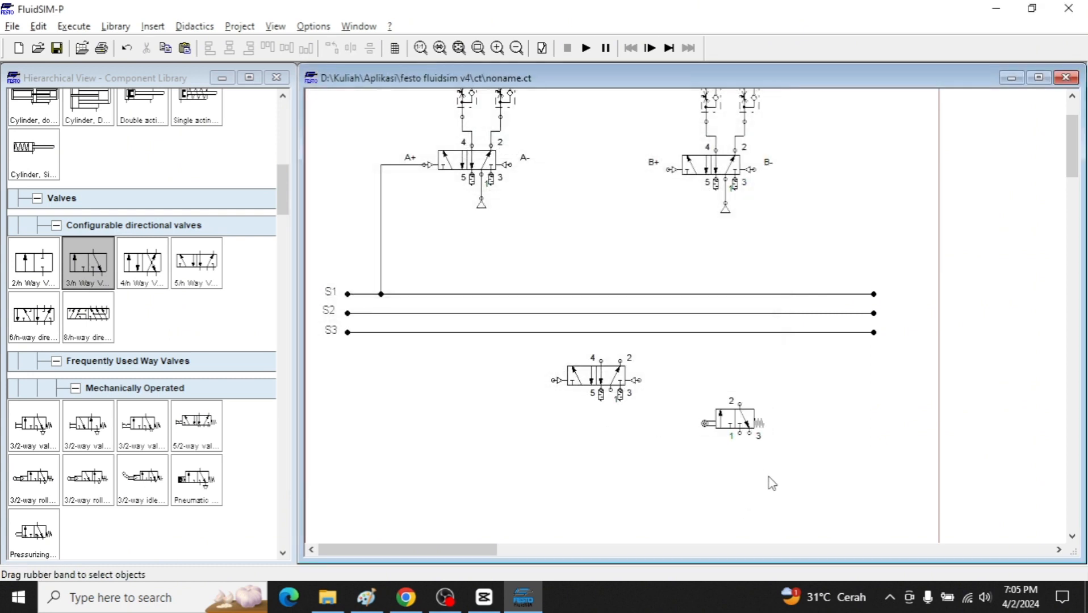
Put a silencer on the 3/n way valve's port 3 and move the valve closer to the copied 5/n valve.
double_click(747, 432)
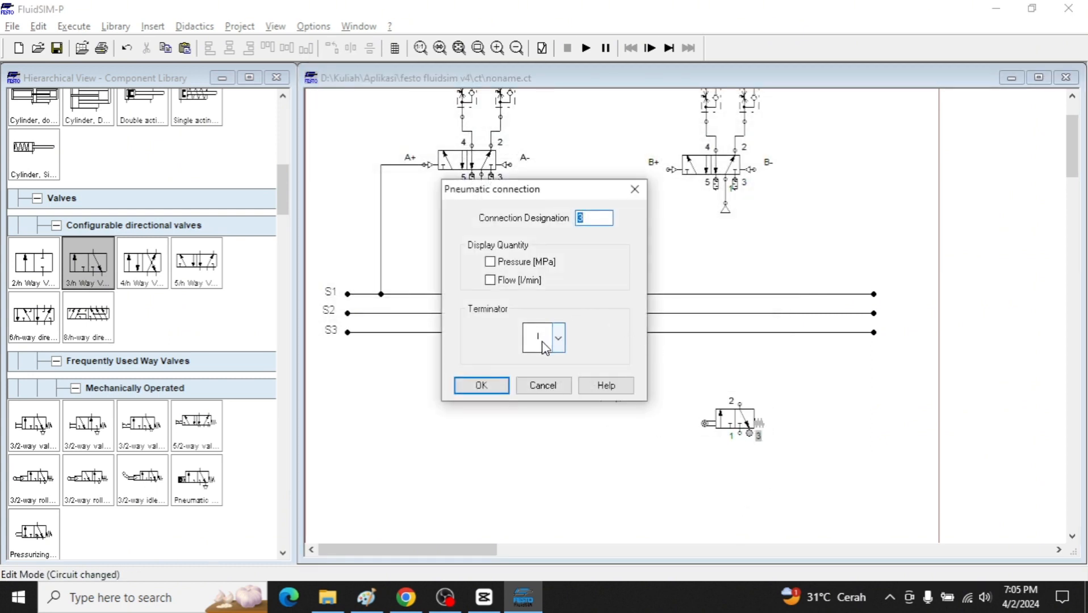
scroll(544, 342, down, 1)
click(503, 387)
drag(738, 423, 710, 431)
Check the S1-to-S2 switching signal in the Paint sketch and label the 3/n valve's roller connection A1.
key(alt+Tab)
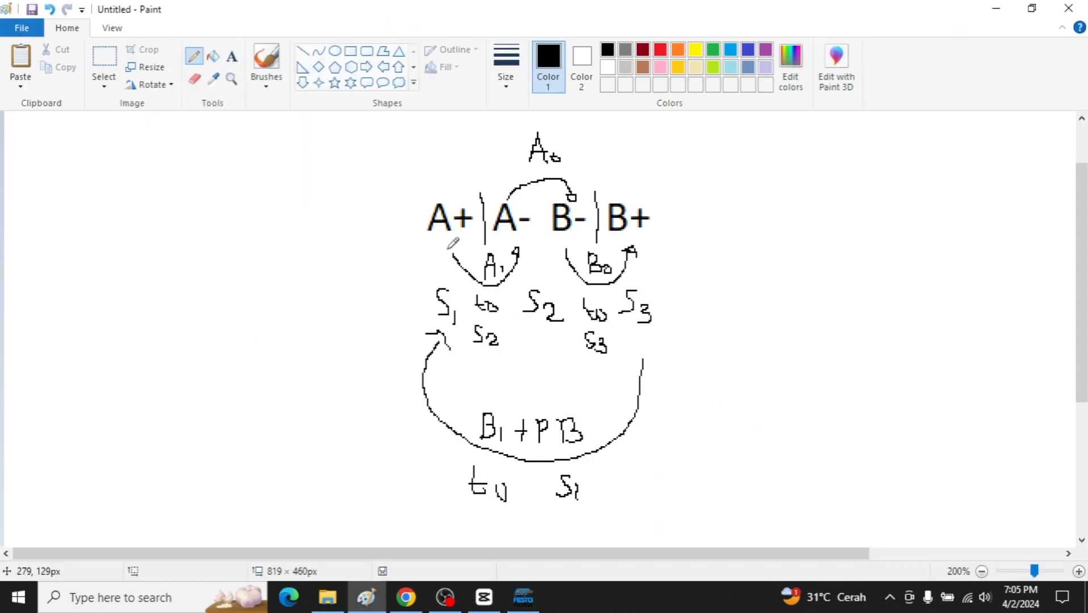
key(alt+Tab)
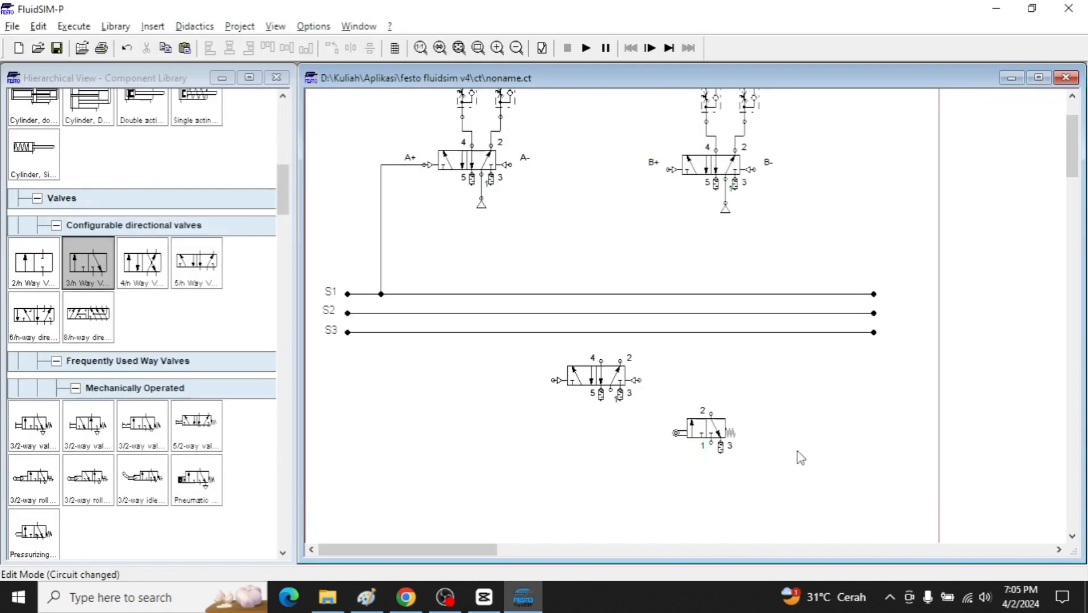
double_click(676, 434)
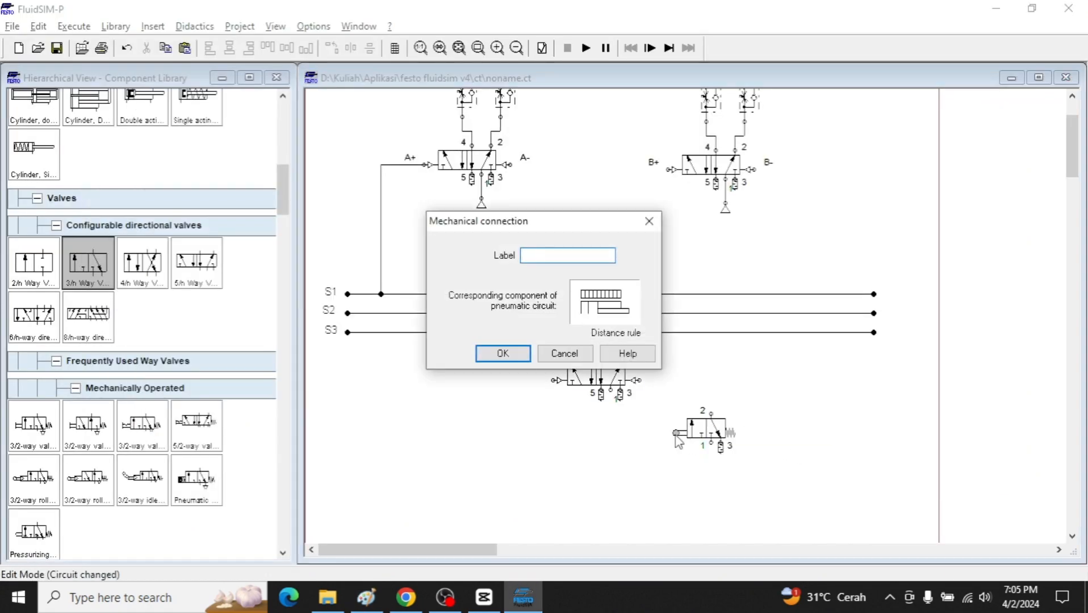
key(Return)
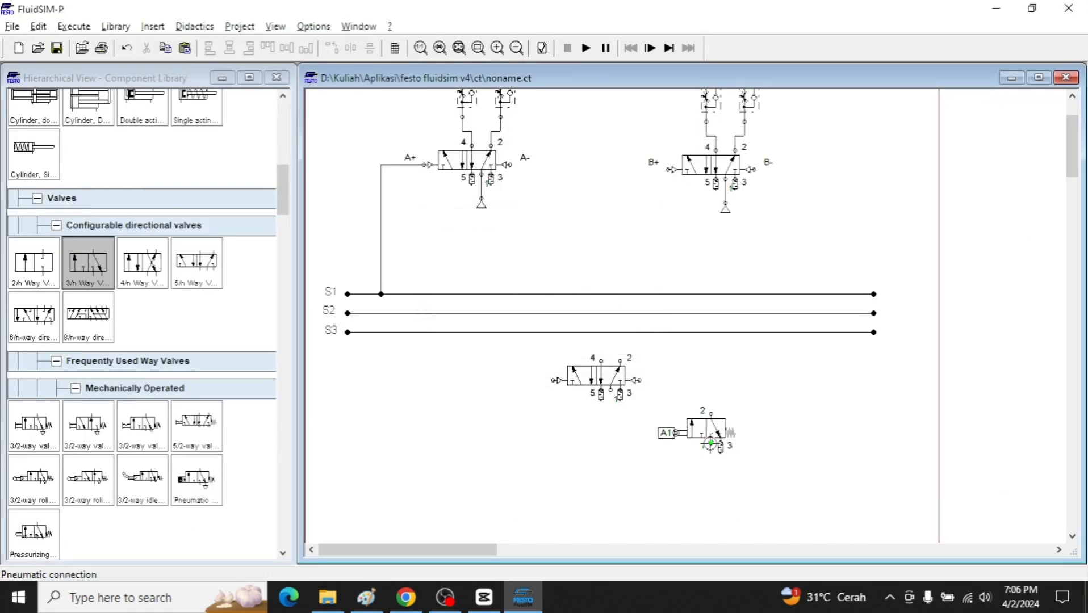
Connect the A1 roller valve's port 1 to line S1 and its port 2 to the group valve's right pilot port.
drag(794, 377, 787, 294)
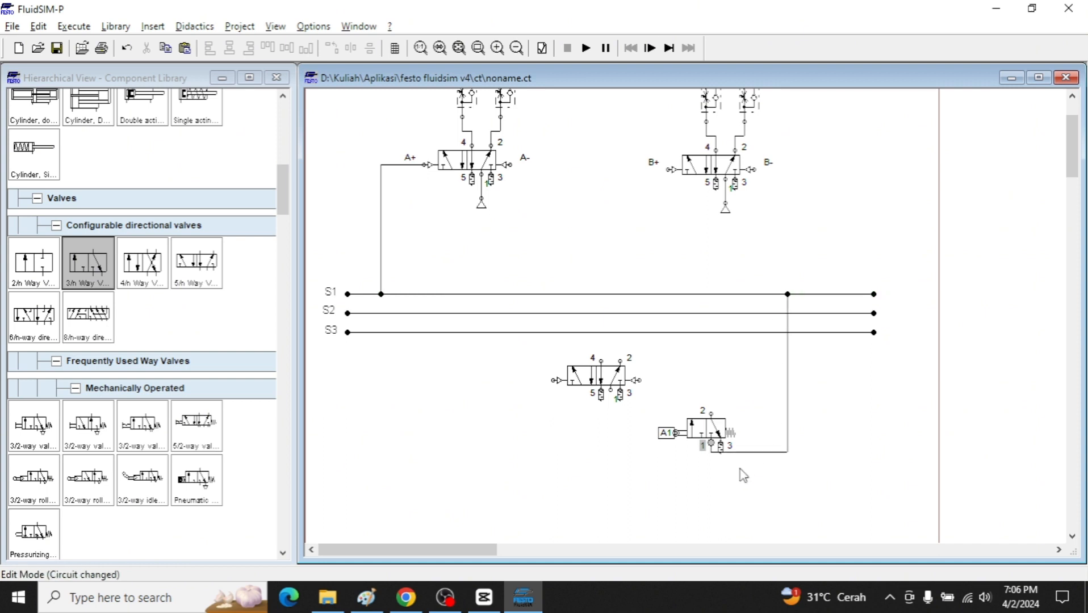
drag(714, 461, 712, 454)
key(ctrl+z)
drag(711, 414, 642, 379)
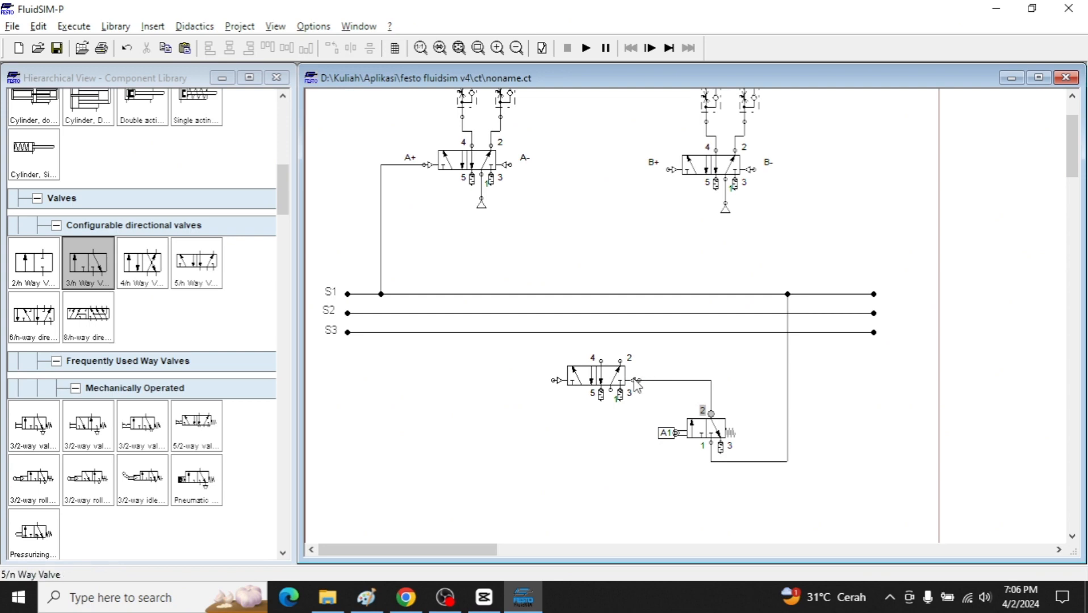
Check the Paint sketch for the switched group and connect the group valve's port 2 to line S2.
key(alt+Tab)
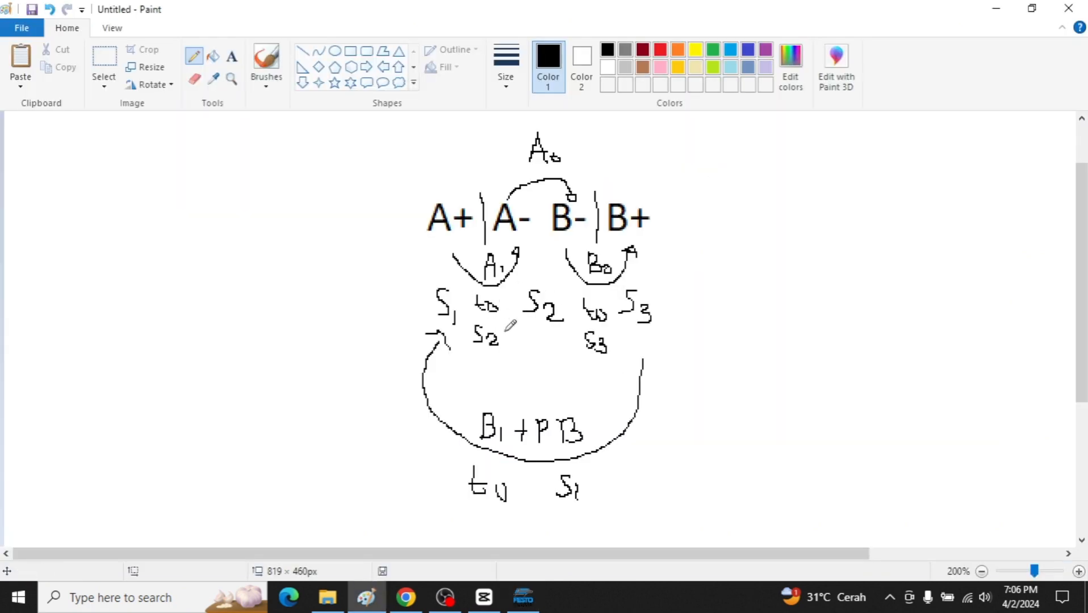
key(alt+Tab)
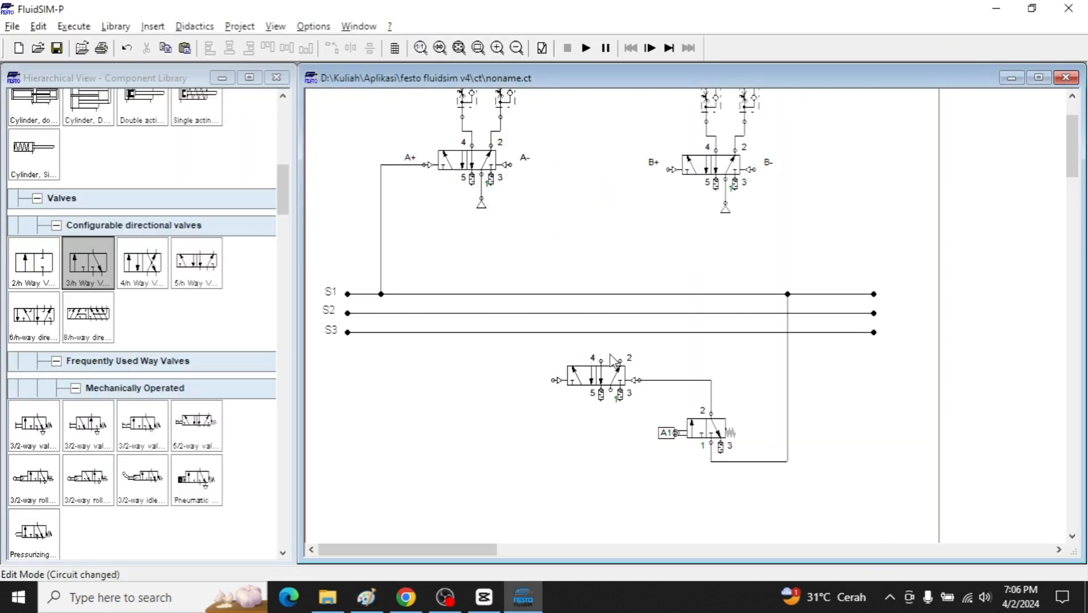
drag(617, 312, 617, 313)
Check the A- movement's group in the Paint sketch and connect cylinder A's valve pilot port A- to line S2.
key(alt+Tab)
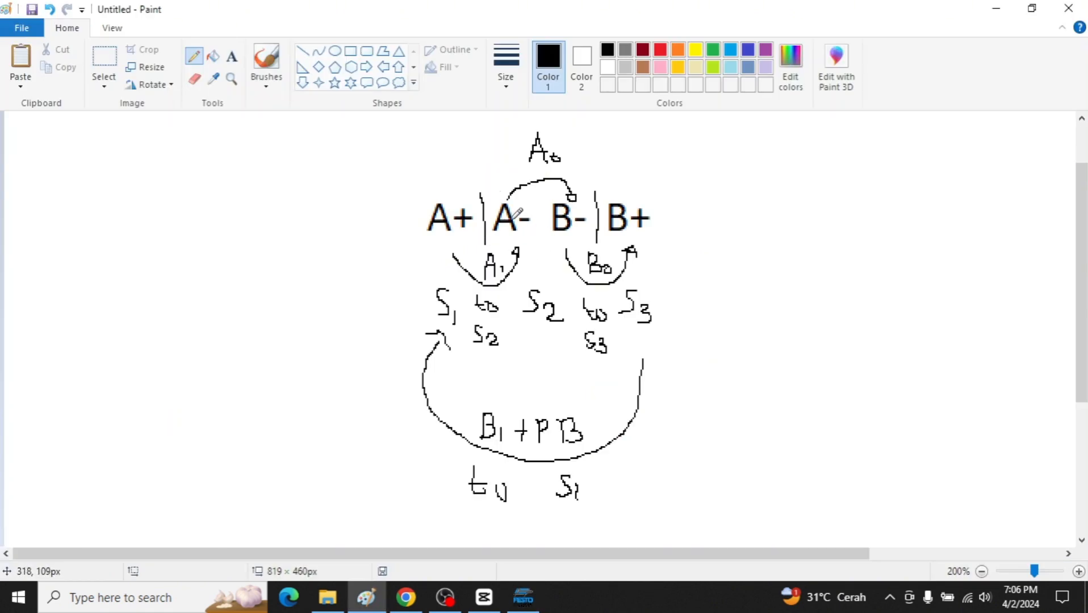
scroll(518, 213, up, 2)
key(alt+Tab)
scroll(517, 287, up, 1)
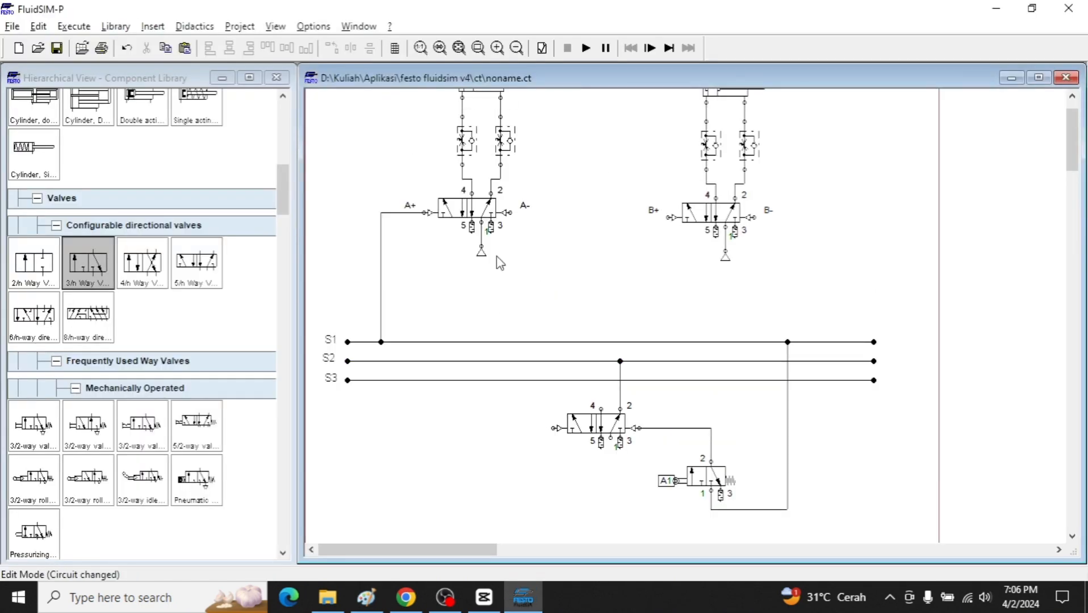
drag(507, 212, 549, 361)
Check the signal between A- and B- in the Paint sketch and place a copy of the A1 roller valve below cylinder B's valve.
key(alt+Tab)
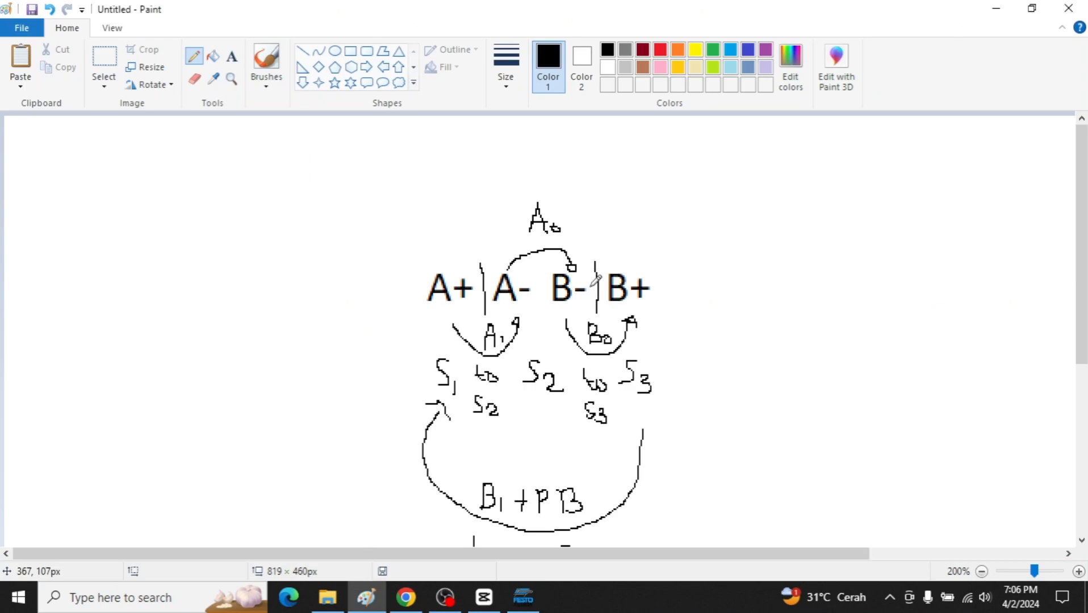
key(alt+Tab)
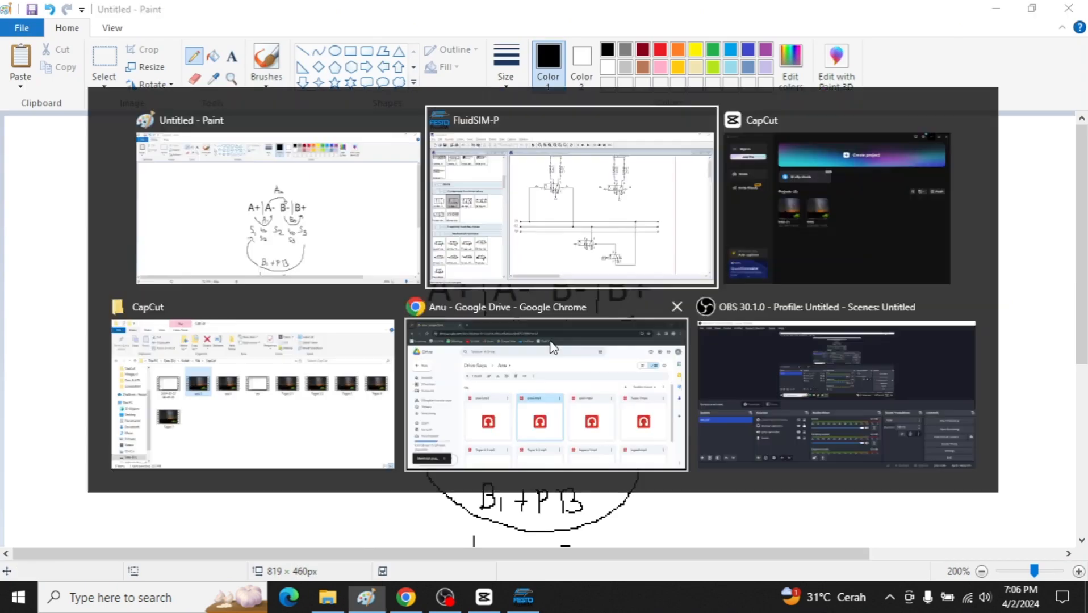
key(alt+Tab)
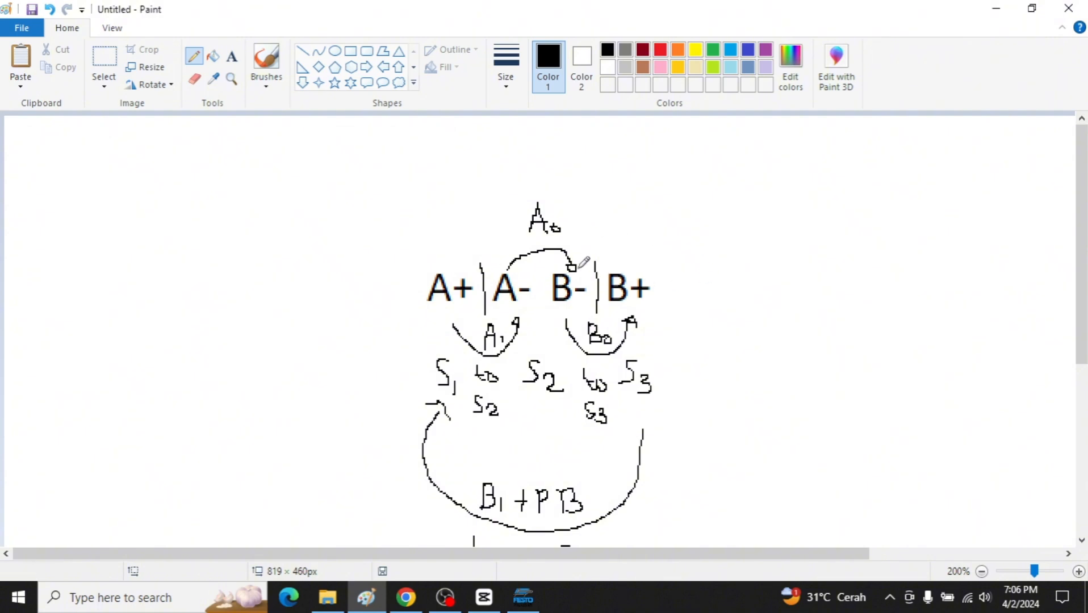
key(alt+Tab)
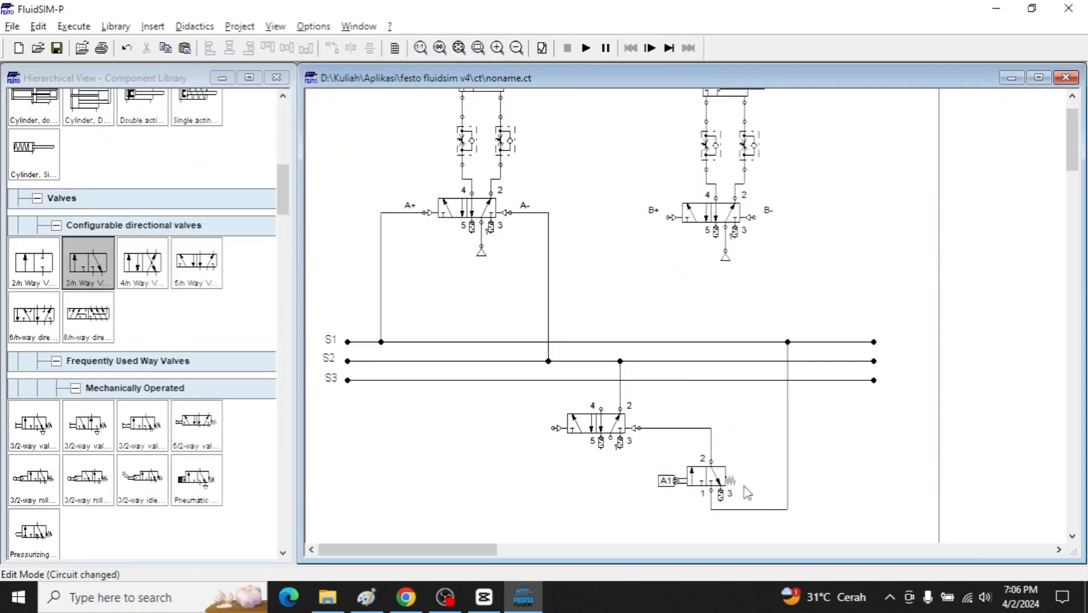
click(713, 476)
key(ctrl+c)
key(ctrl+v)
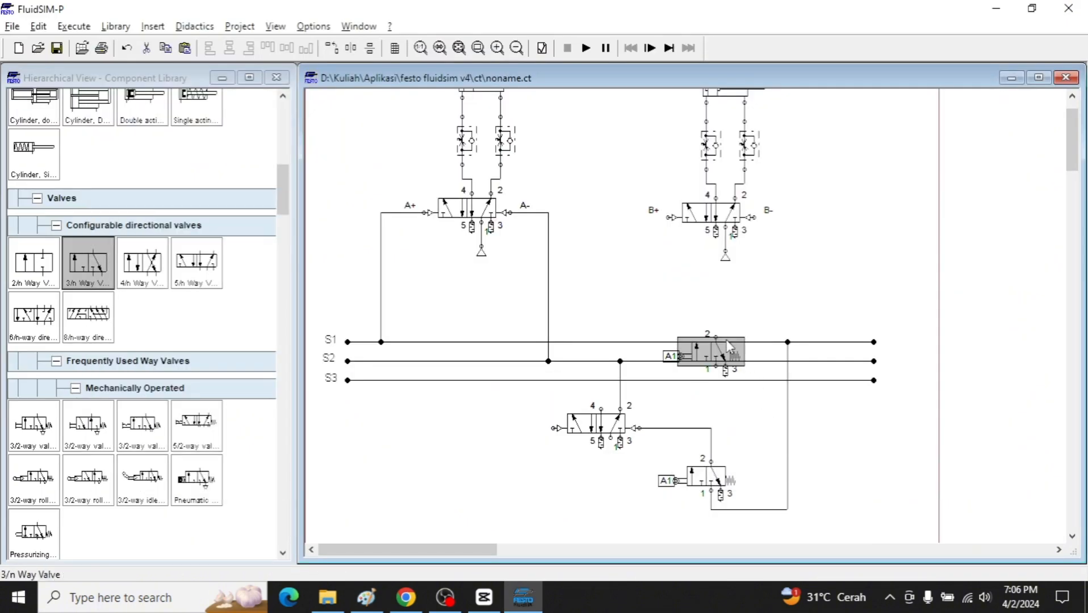
drag(706, 349, 816, 296)
Label the copied roller valve's mechanical connection A0.
double_click(817, 295)
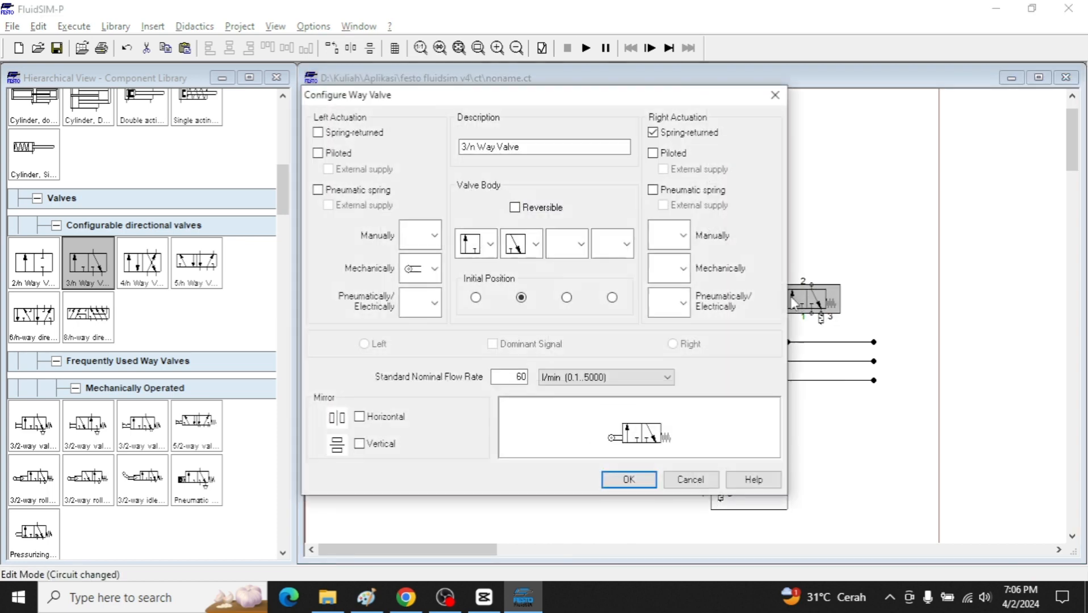
key(Escape)
double_click(776, 304)
text(a0)
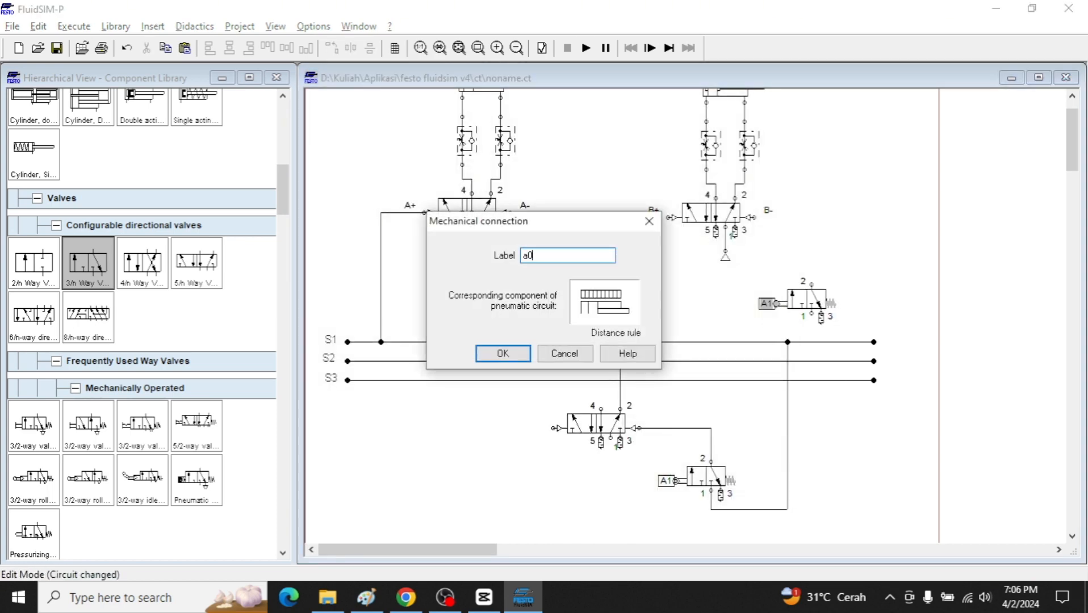
key(Return)
Check the Paint sketch for the movement A0 triggers and connect cylinder B's valve pilot port B- to the A0 valve's port 2.
key(alt+Tab)
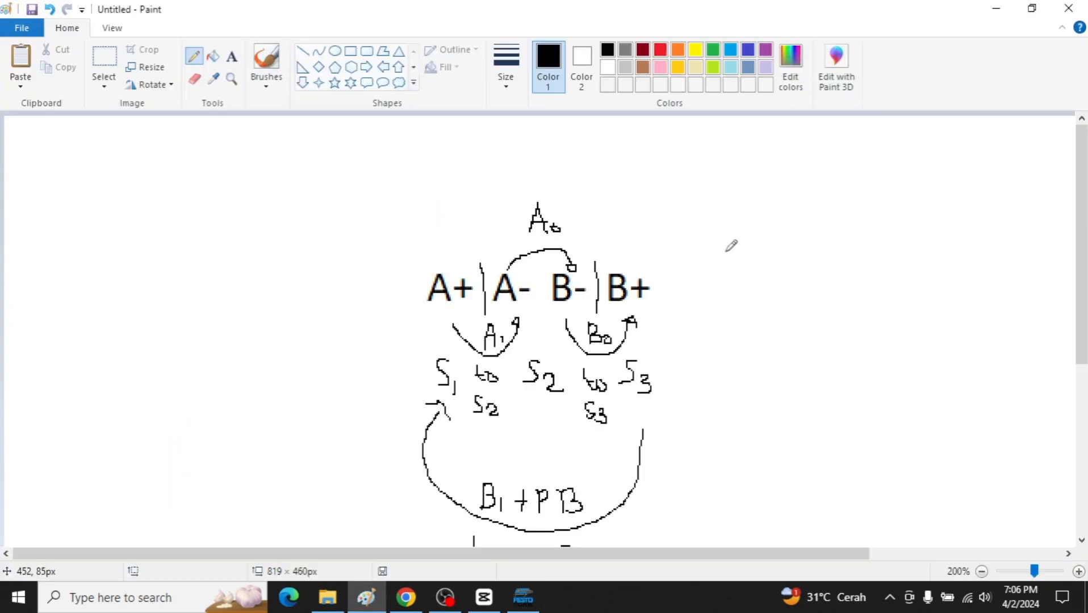
key(alt+Tab)
key(alt+Tab)
key(alt+Tab)
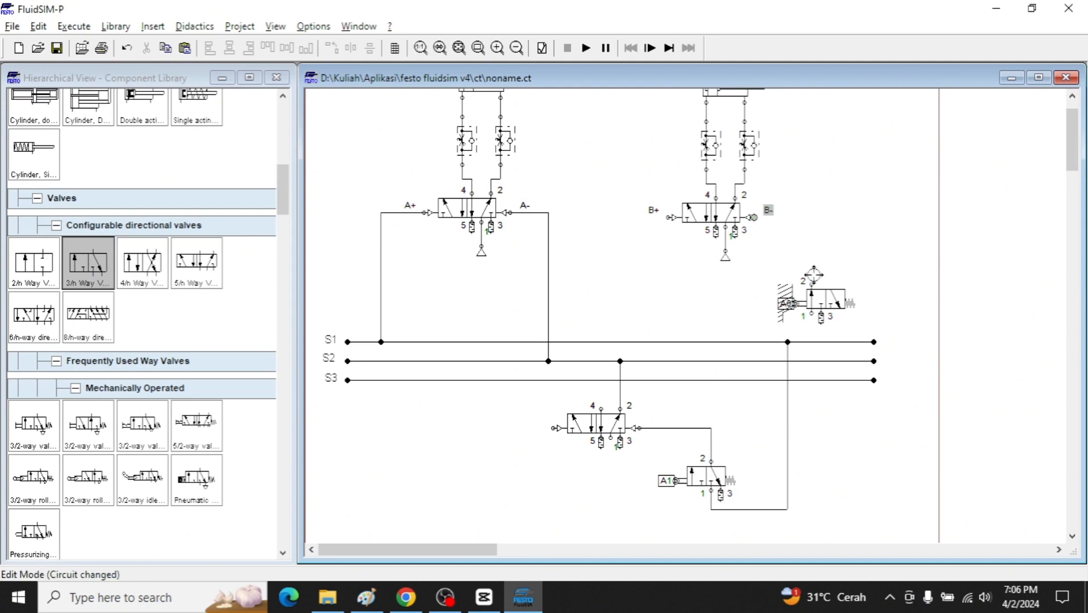
mouse_move(753, 217)
mouse_down()
mouse_move(812, 287)
mouse_move(834, 286)
mouse_move(833, 274)
mouse_up()
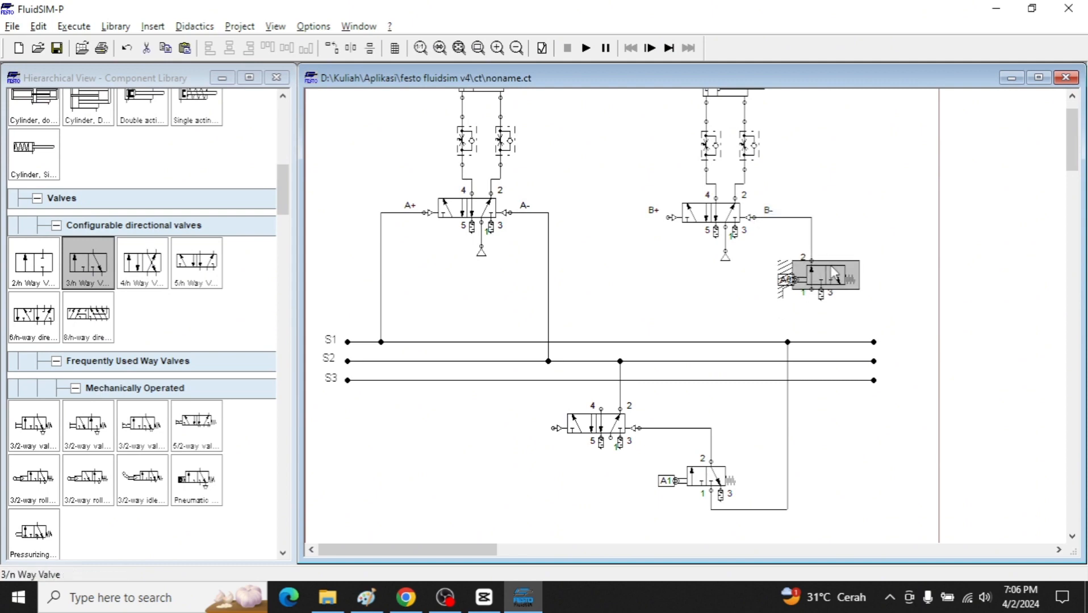
Check the A0 signal's group in the Paint sketch and connect the A0 roller valve's port 1 to line S2.
key(alt+Tab)
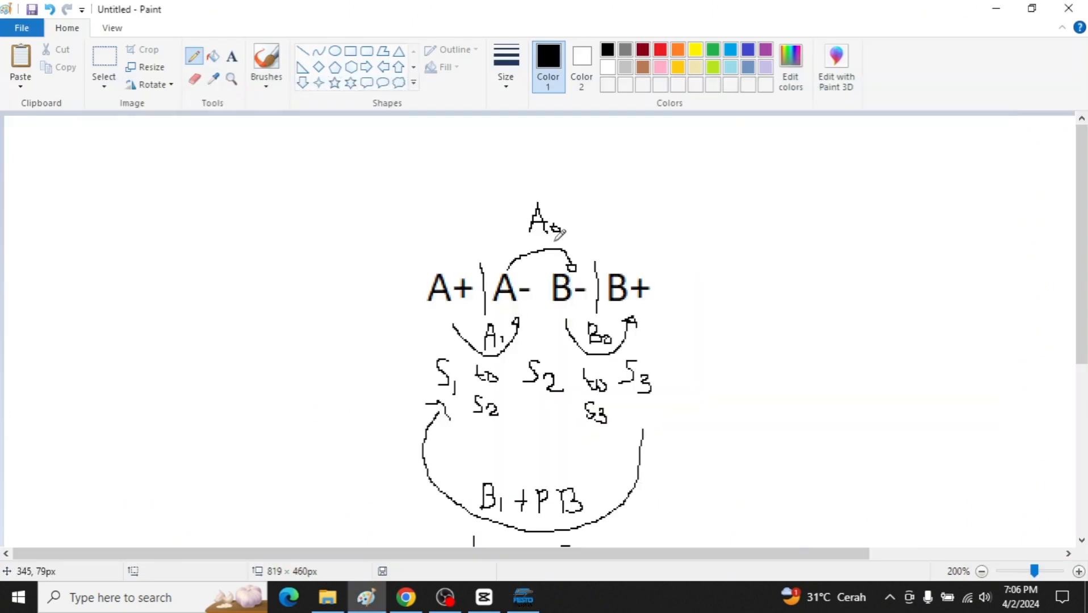
key(alt+Tab)
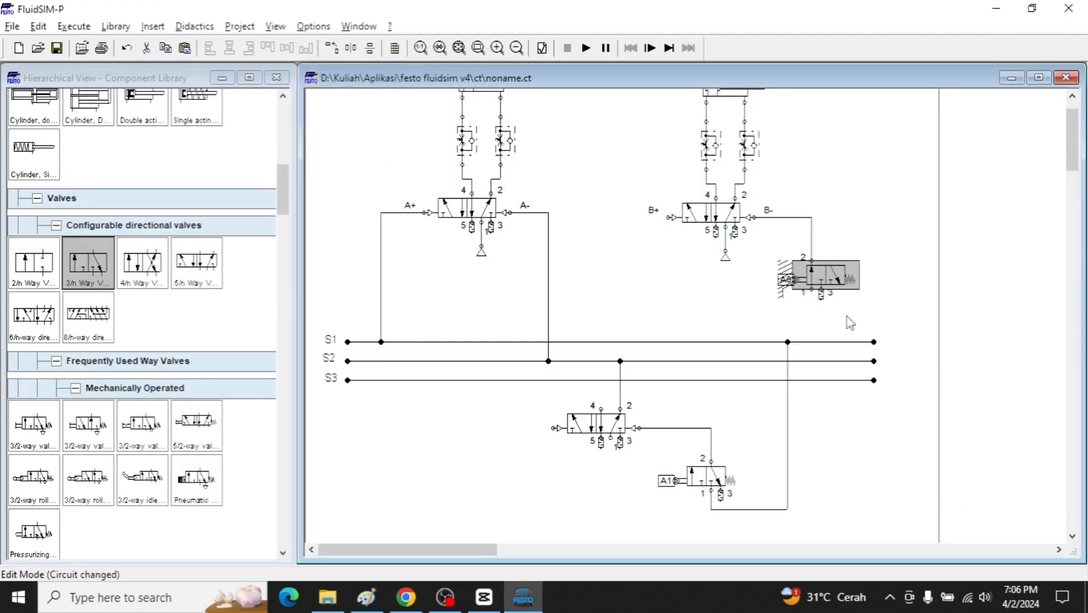
click(850, 322)
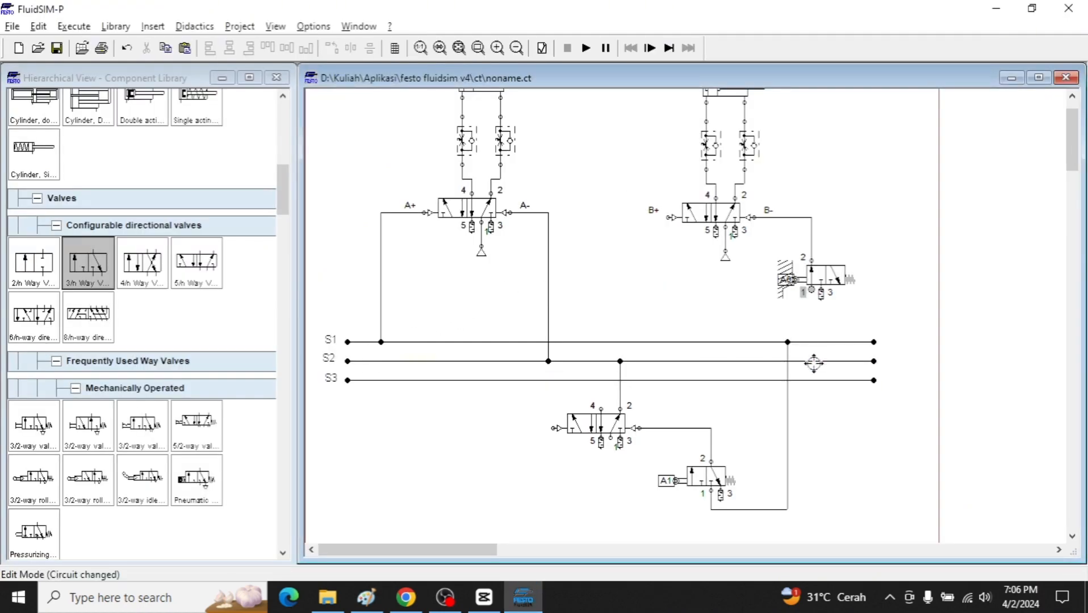
drag(814, 363, 811, 362)
Examine the Paint sketch for the step after B- and the signal that switches group S2 to S3.
key(alt+Tab)
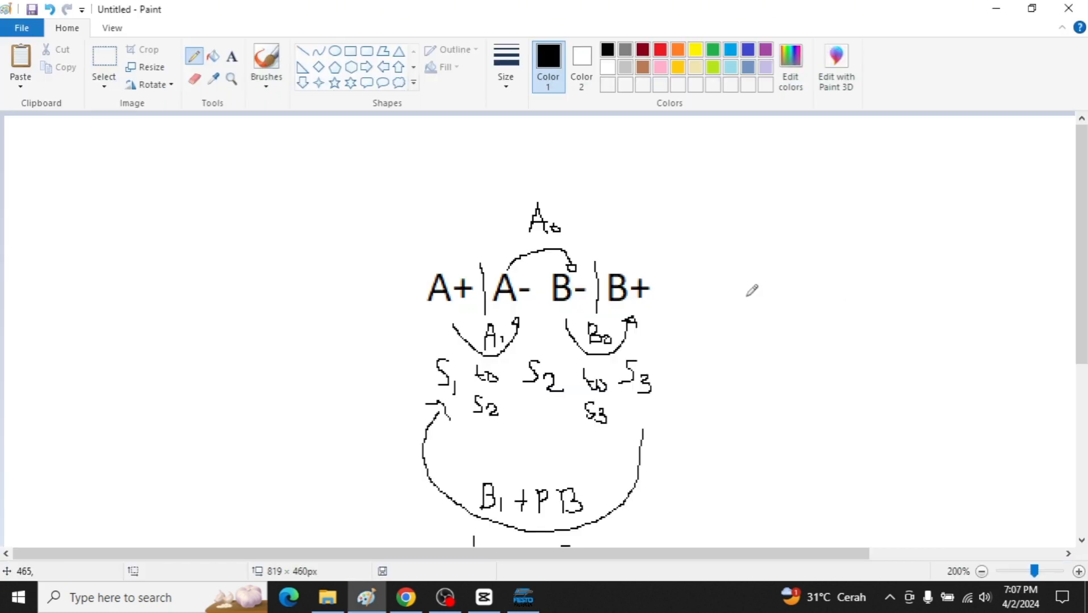
key(alt+Tab)
scroll(772, 223, up, 2)
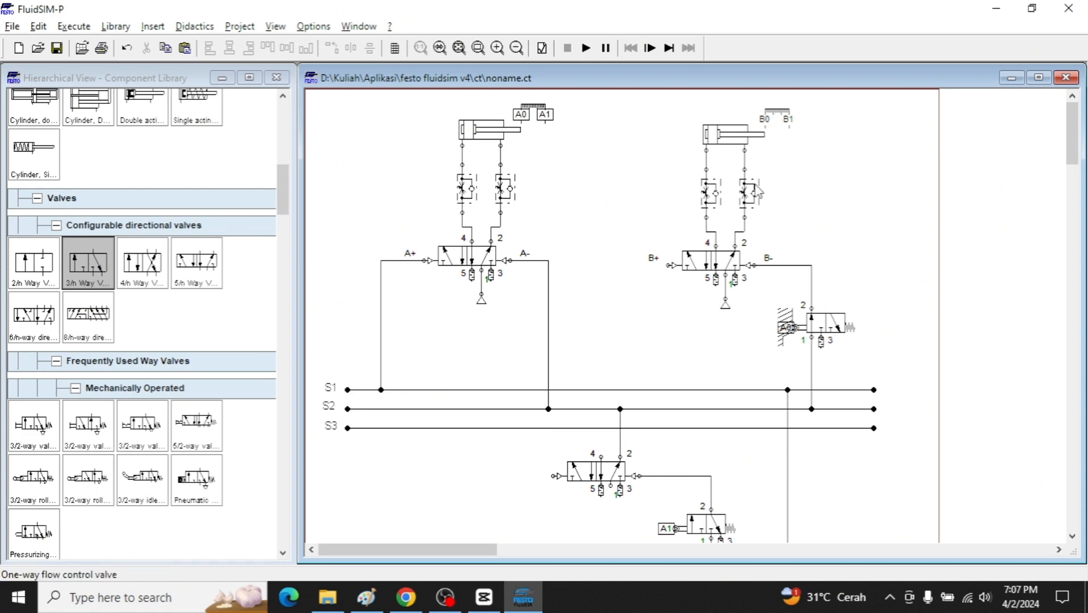
key(alt+Tab)
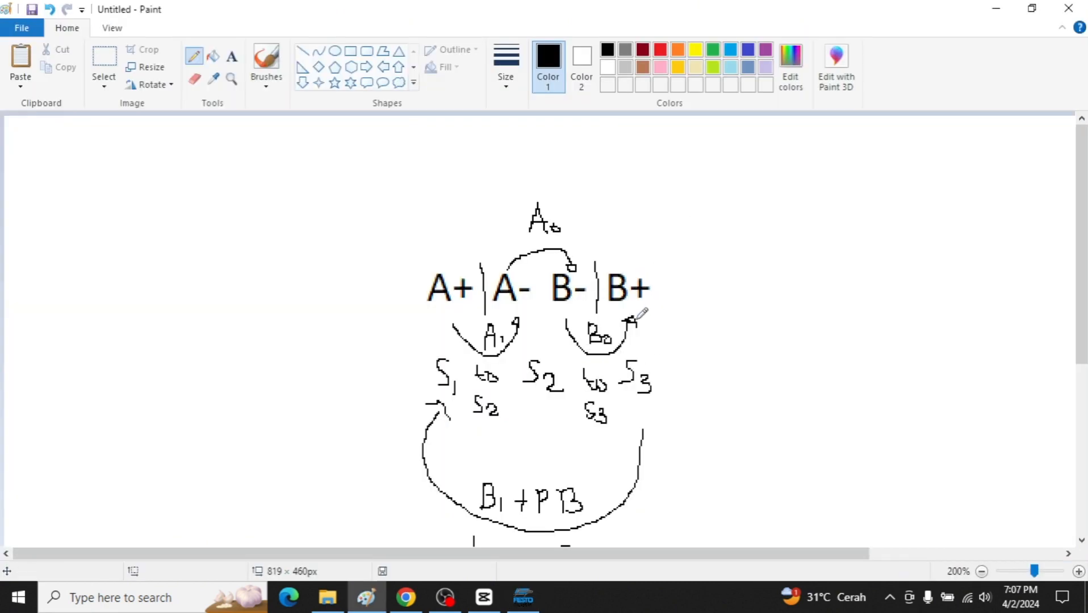
key(alt+Tab)
key(alt+Tab)
scroll(603, 289, down, 3)
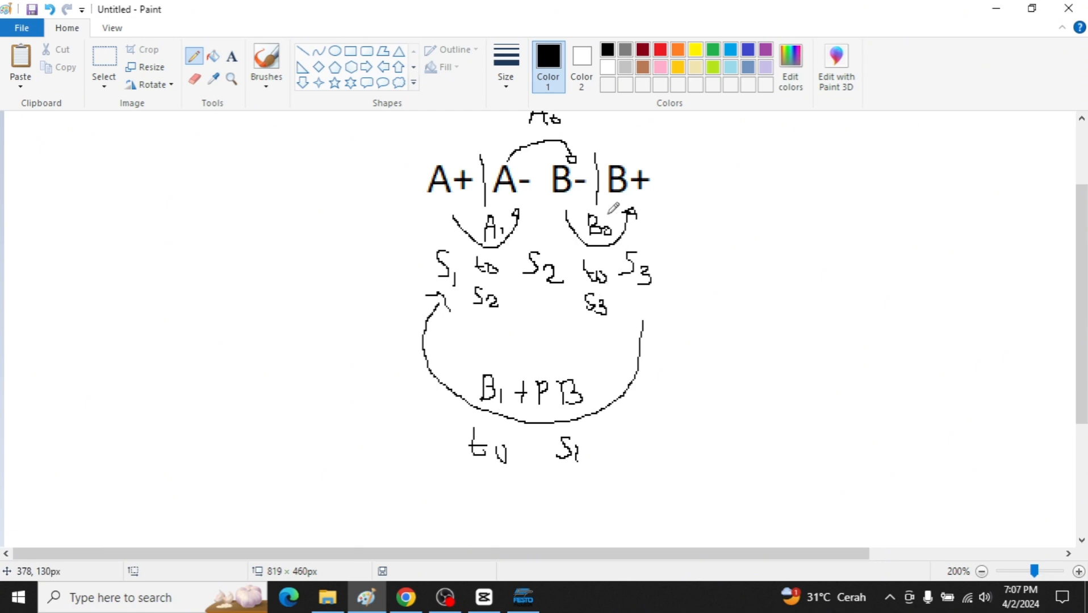
key(alt+Tab)
Duplicate the group-switching 5/n valve and place the copy below the original and the A1 roller valve.
click(615, 380)
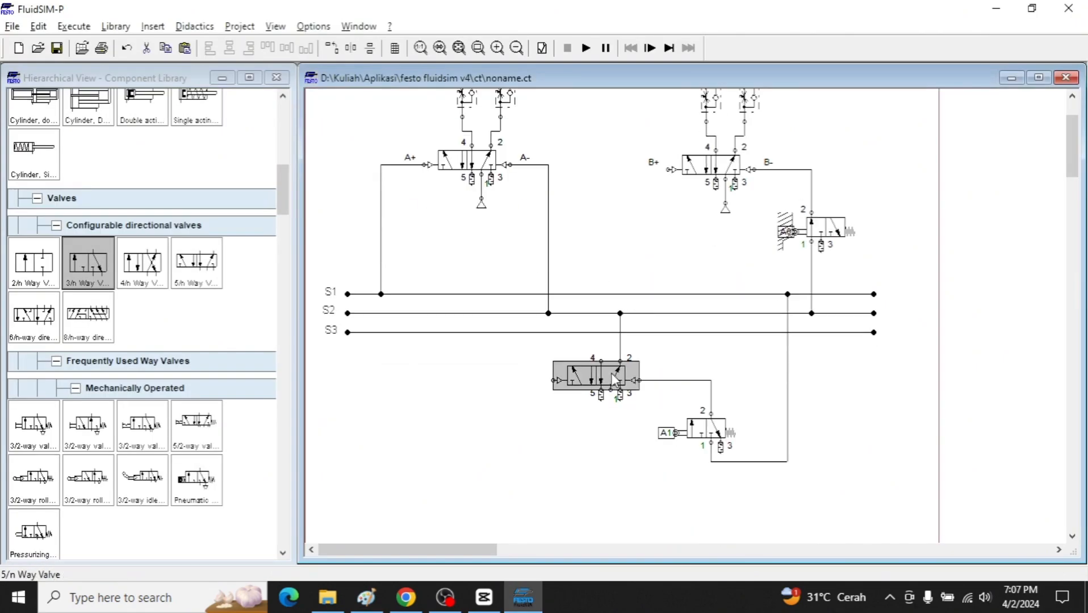
key(ctrl+c)
key(ctrl+v)
scroll(710, 341, down, 3)
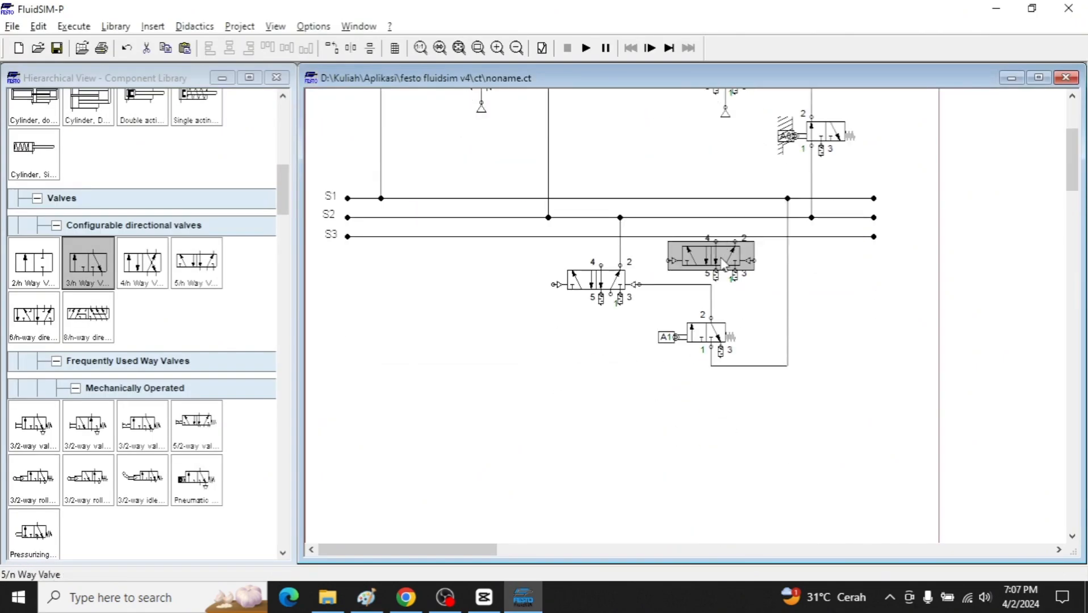
drag(709, 278, 609, 400)
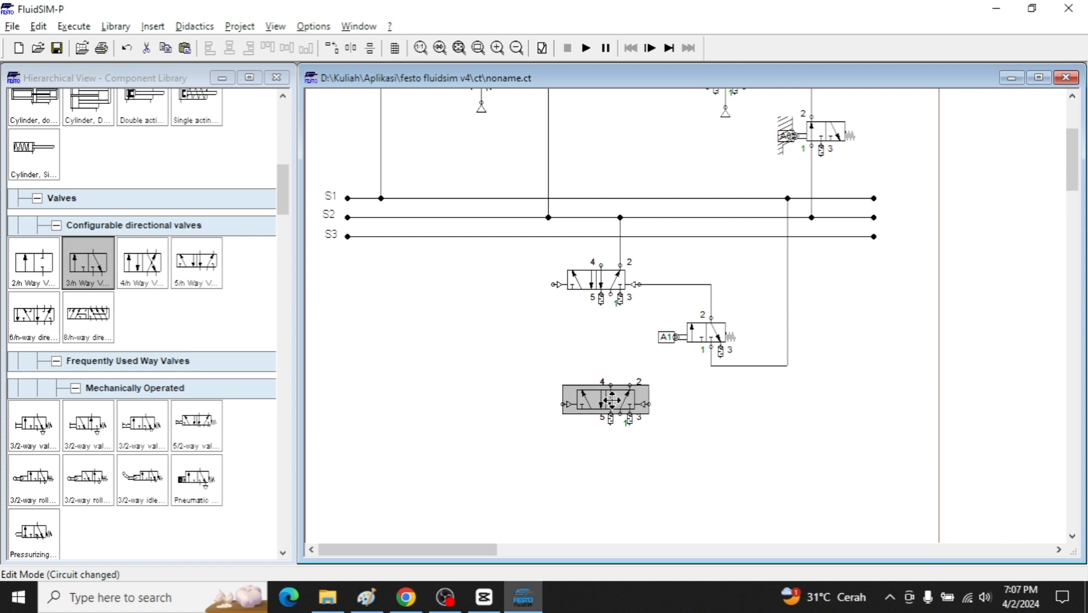
key(Right)
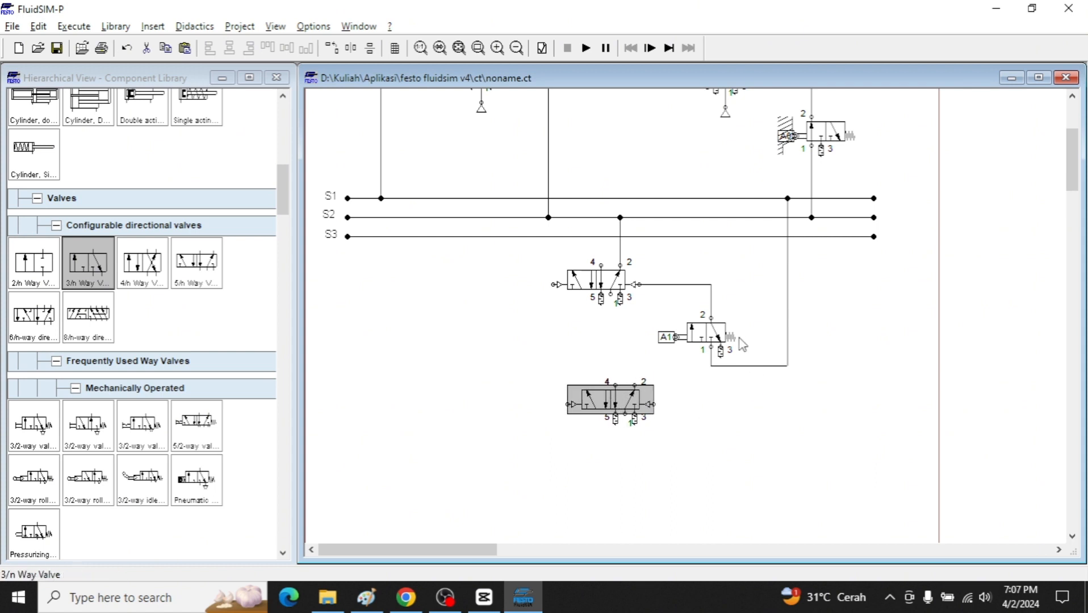
Duplicate the A1 roller valve and place the copy beside and slightly below the second group valve.
click(715, 337)
drag(722, 340, 717, 360)
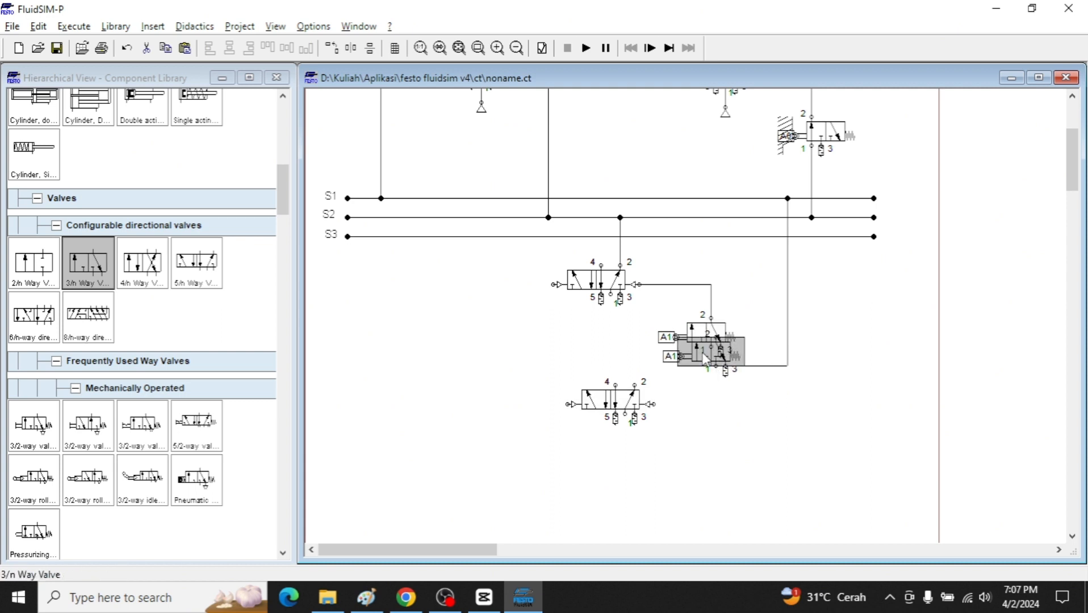
click(712, 435)
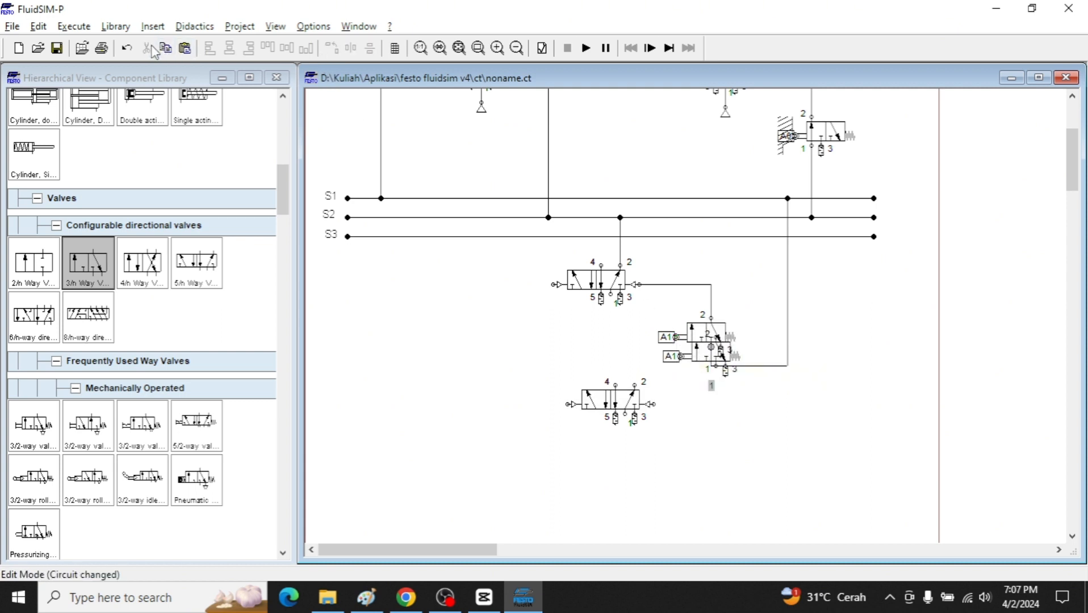
click(127, 48)
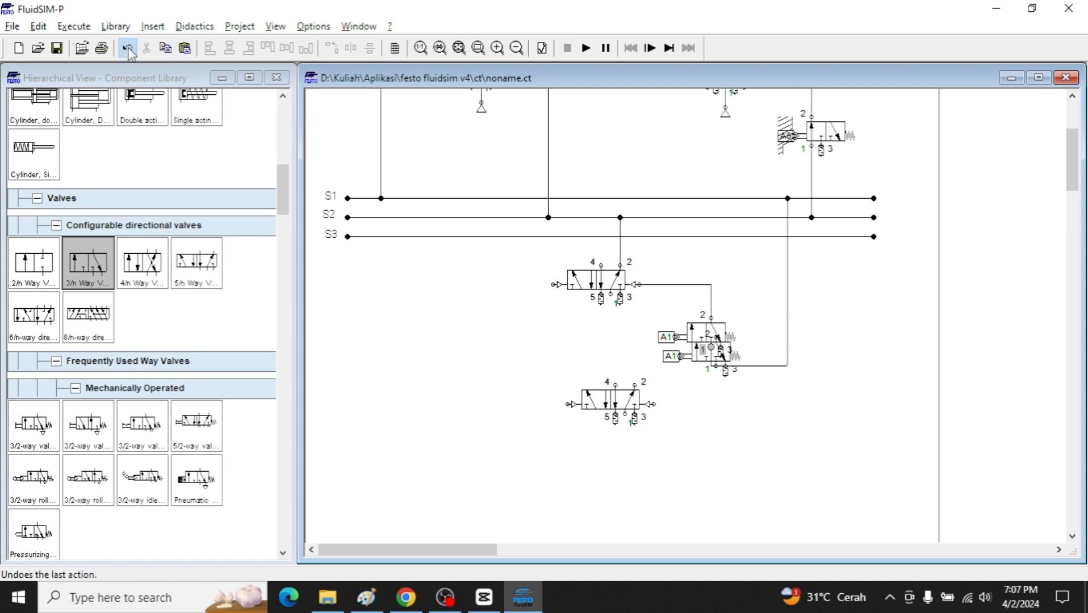
drag(727, 344, 736, 449)
Check the S2-to-S3 switching signal in the Paint sketch and label the new roller valve's mechanical connection B0.
key(alt+Tab)
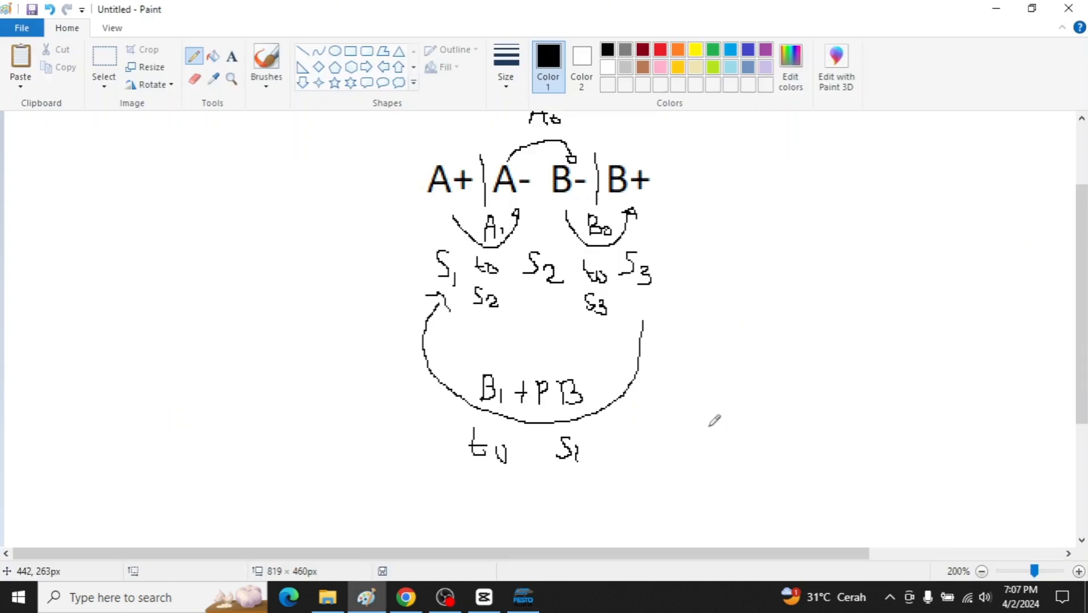
key(alt+Tab)
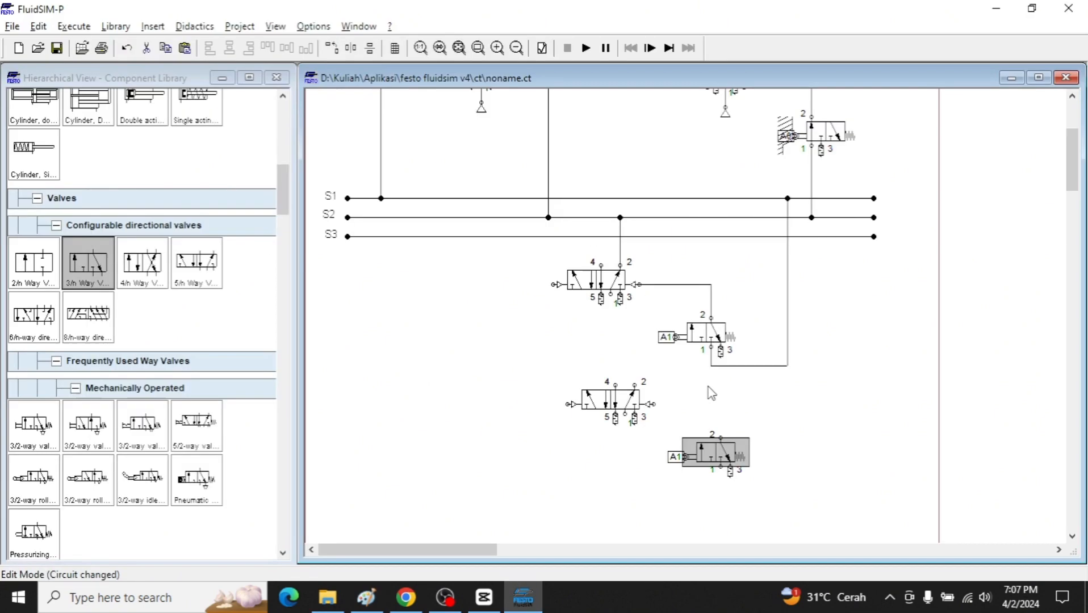
double_click(686, 461)
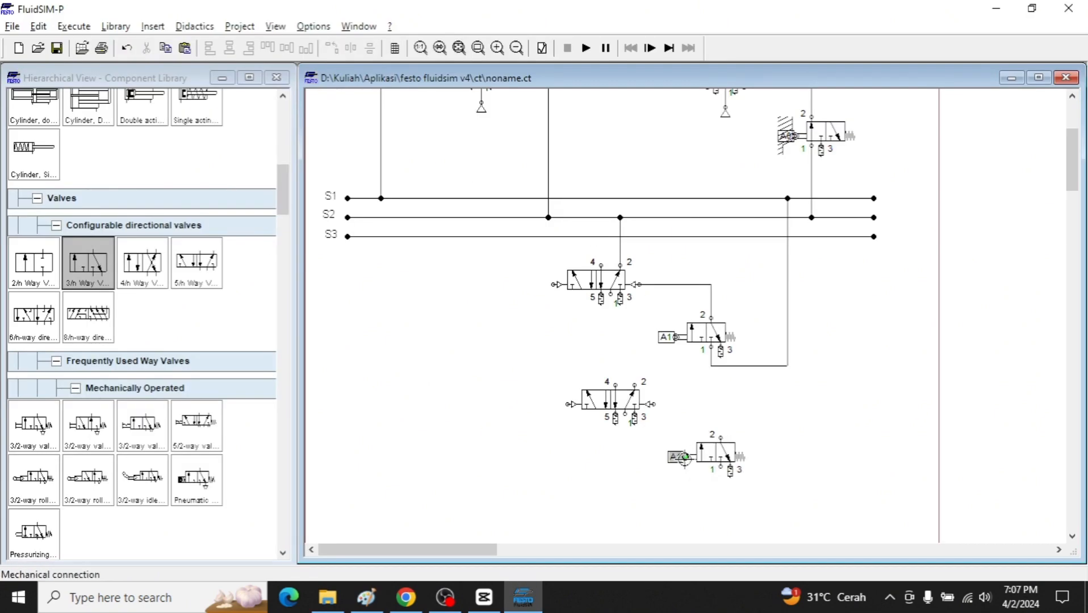
text(B0)
key(Return)
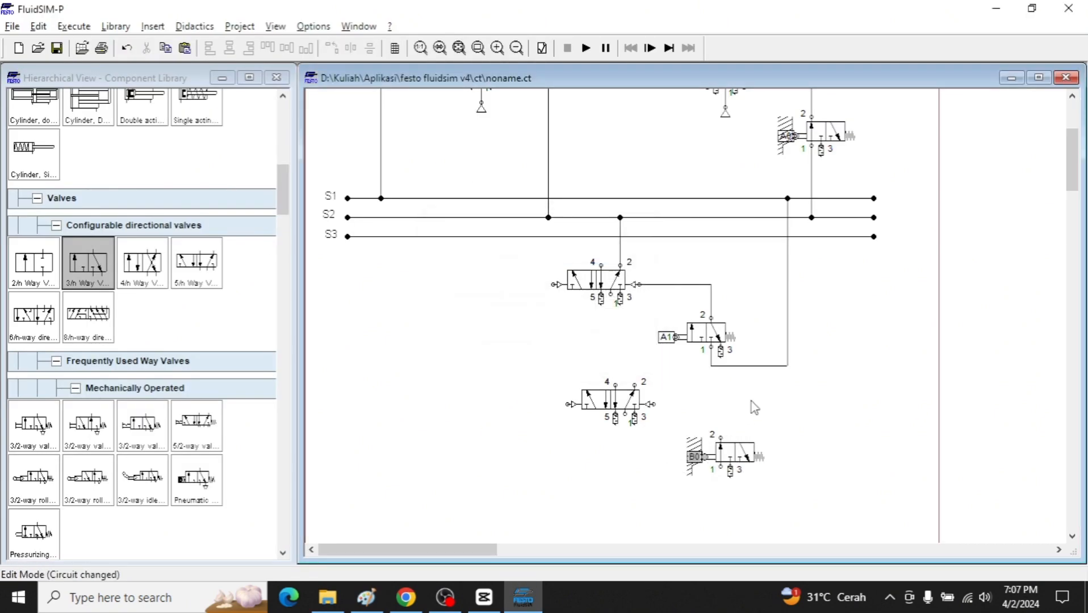
Check the group containing B- in the Paint sketch and connect the B0 roller valve's port 1 to line S2.
key(alt+Tab)
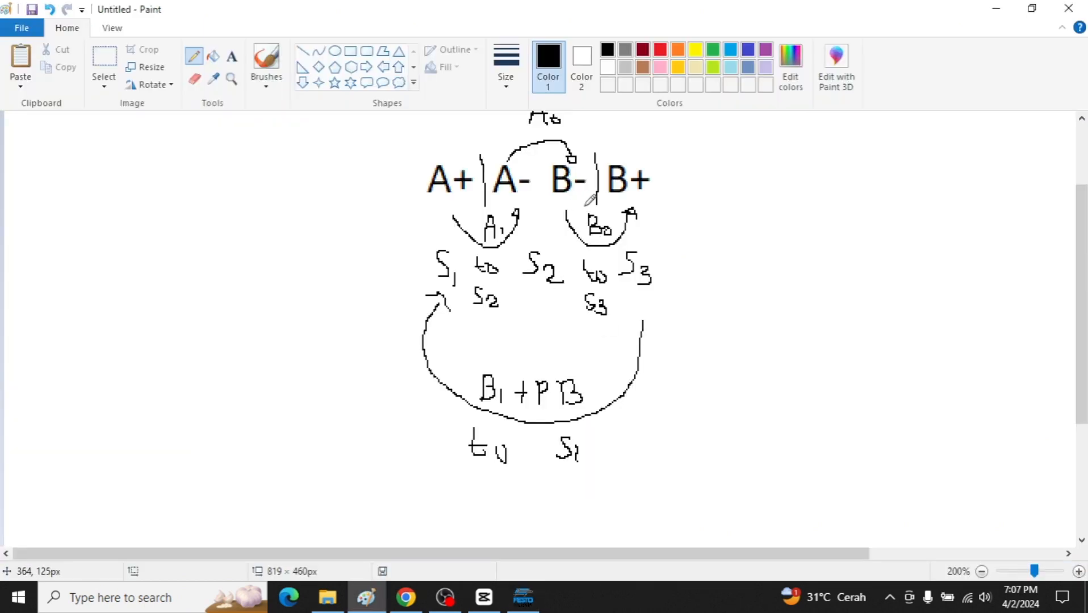
key(alt+Tab)
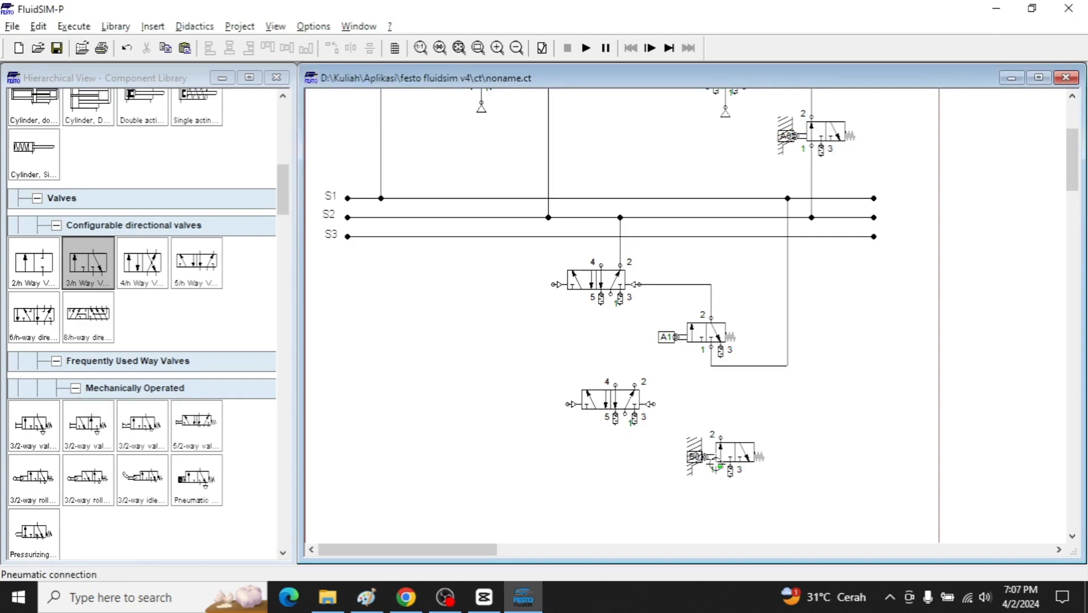
click(835, 218)
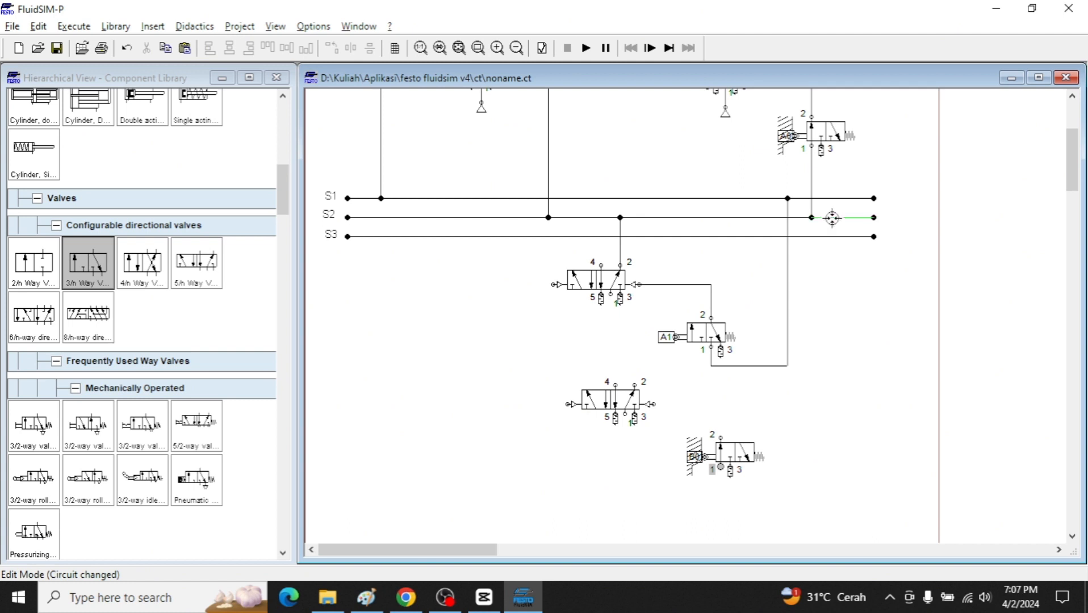
drag(832, 218, 721, 467)
Connect the B0 roller valve's port 2 to the second group valve's right pilot port.
drag(855, 517, 655, 403)
key(Down)
key(Down)
key(Down)
click(717, 403)
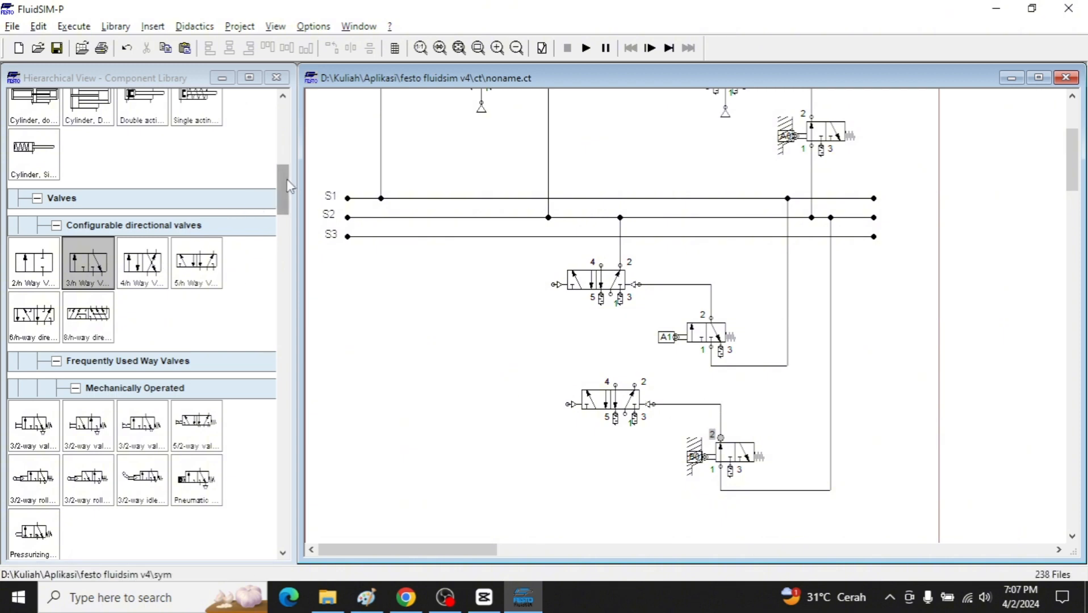
Place a compressed air supply below the second group valve and connect it to the valve's port 1.
drag(284, 181, 284, 119)
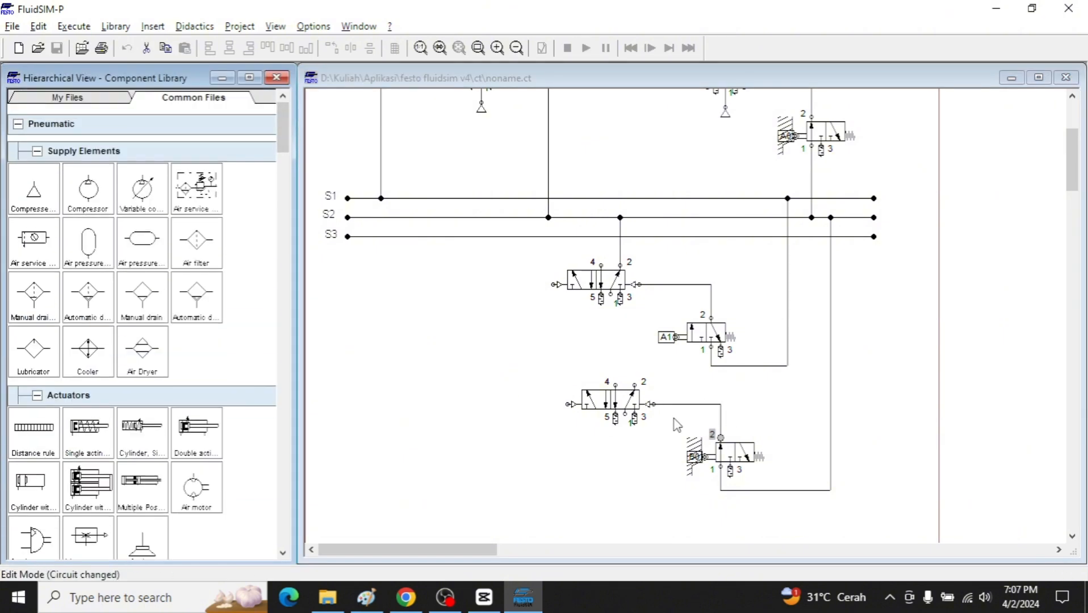
drag(34, 193, 631, 460)
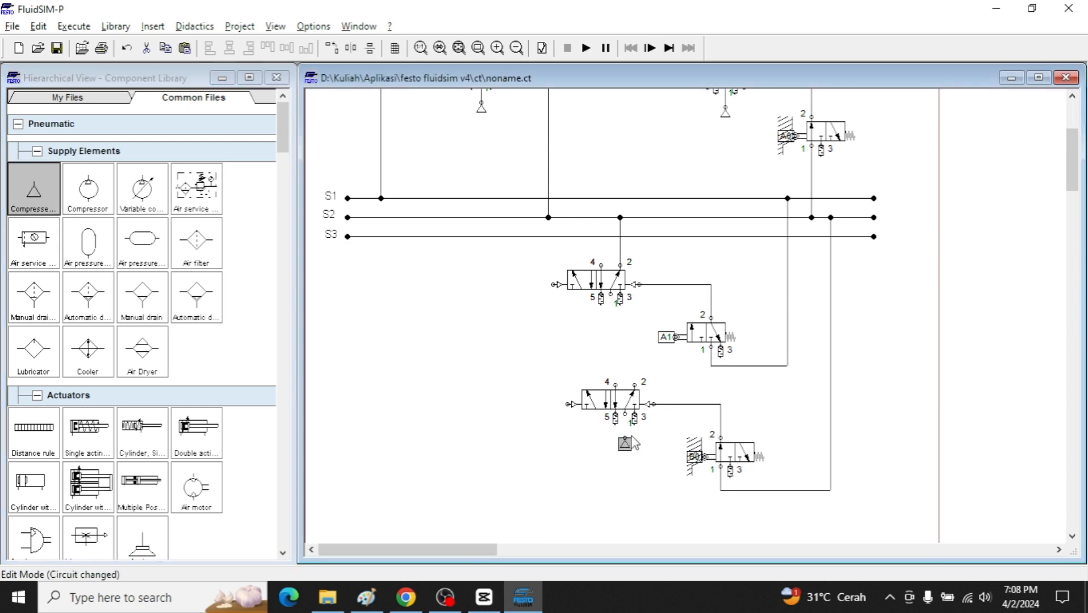
drag(627, 415, 624, 440)
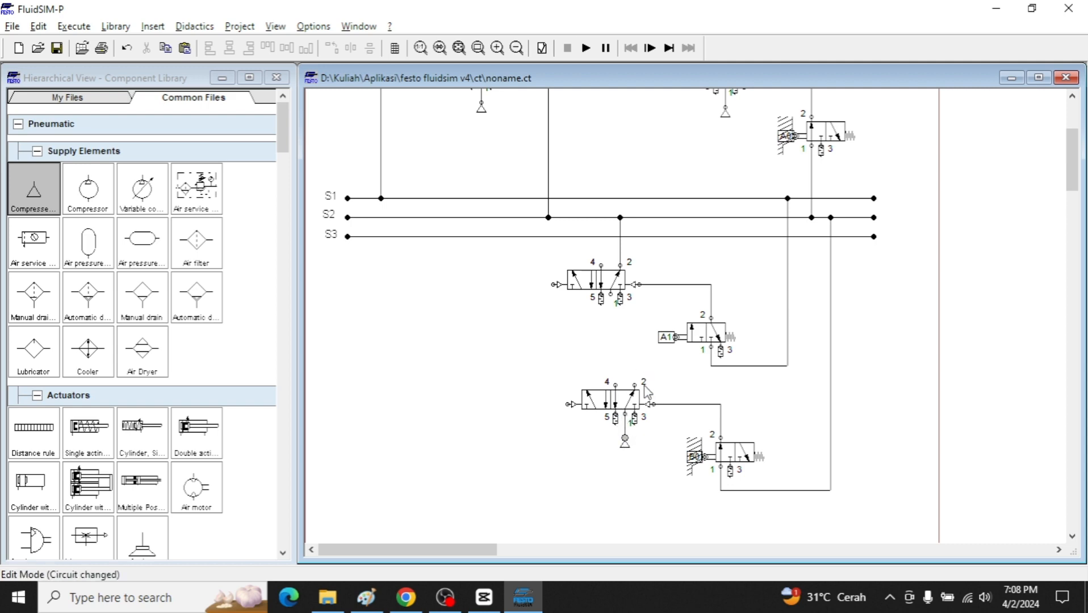
Check the B0 transition in the Paint sketch and connect the second group valve's port 2 to line S3.
key(alt+Tab)
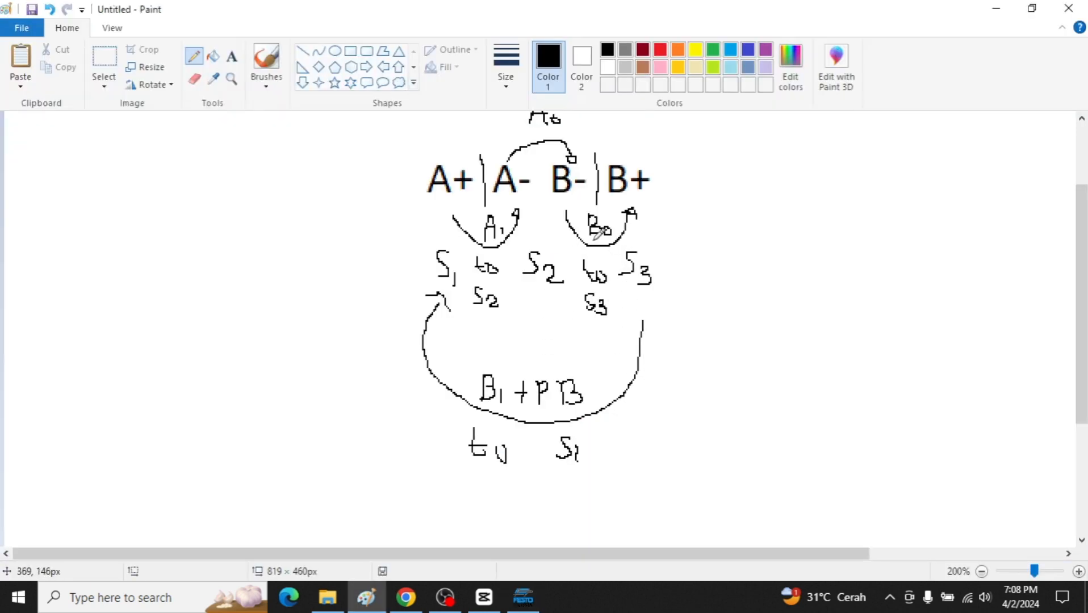
key(alt+Tab)
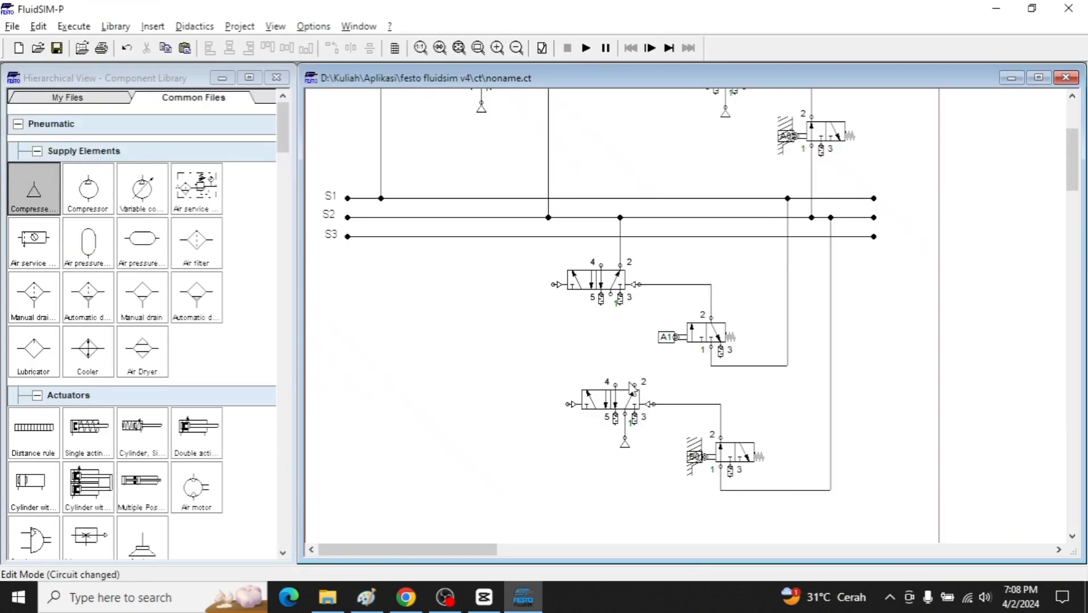
drag(635, 385, 664, 237)
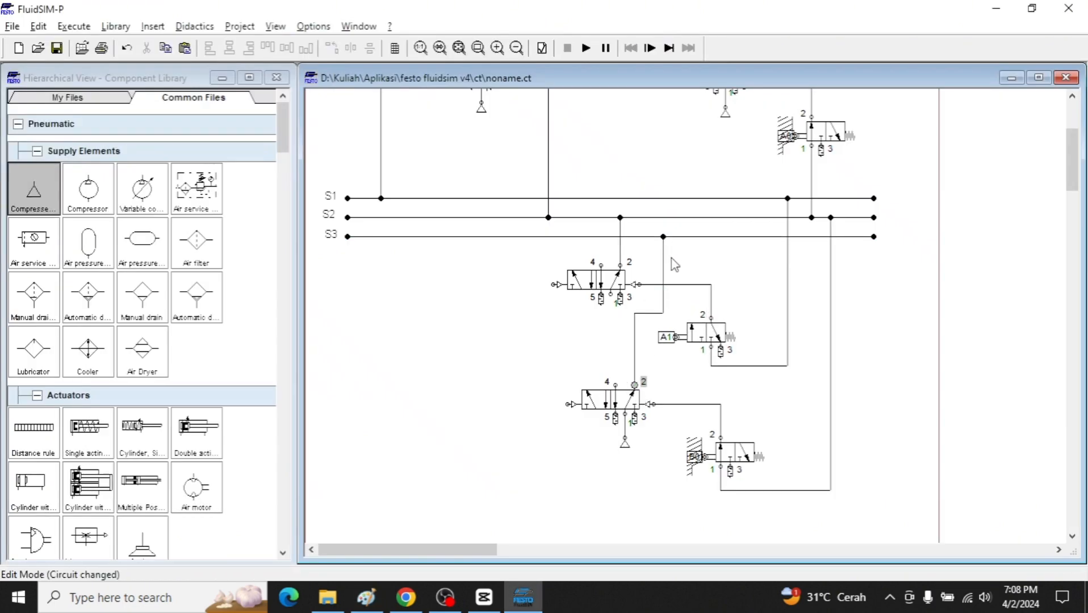
Check the group containing B+ in the Paint sketch and connect the B cylinder valve's B+ pilot port to line S3.
key(alt+Tab)
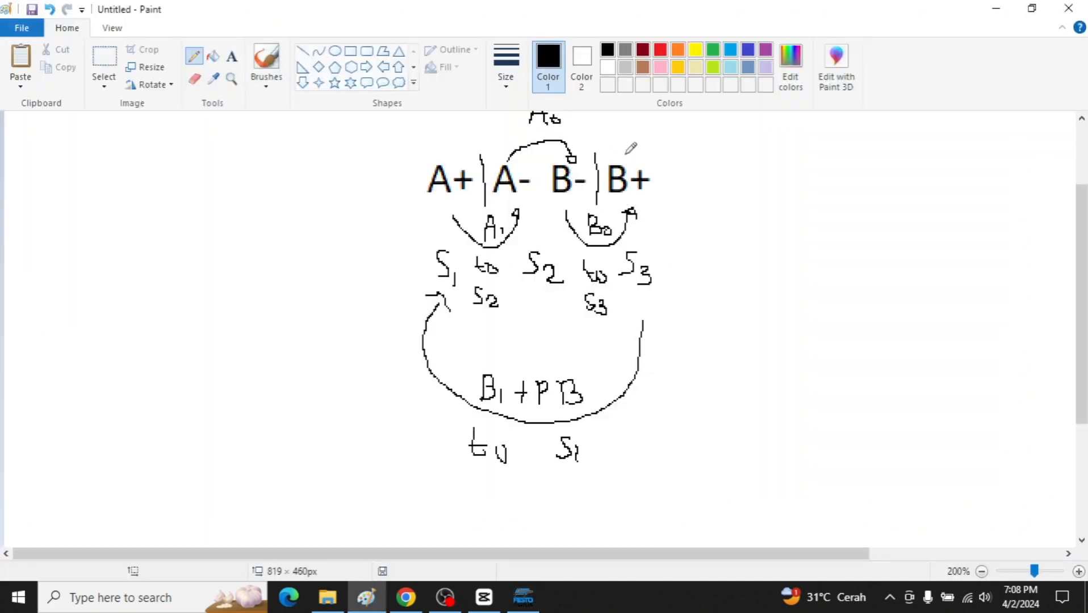
key(alt+Tab)
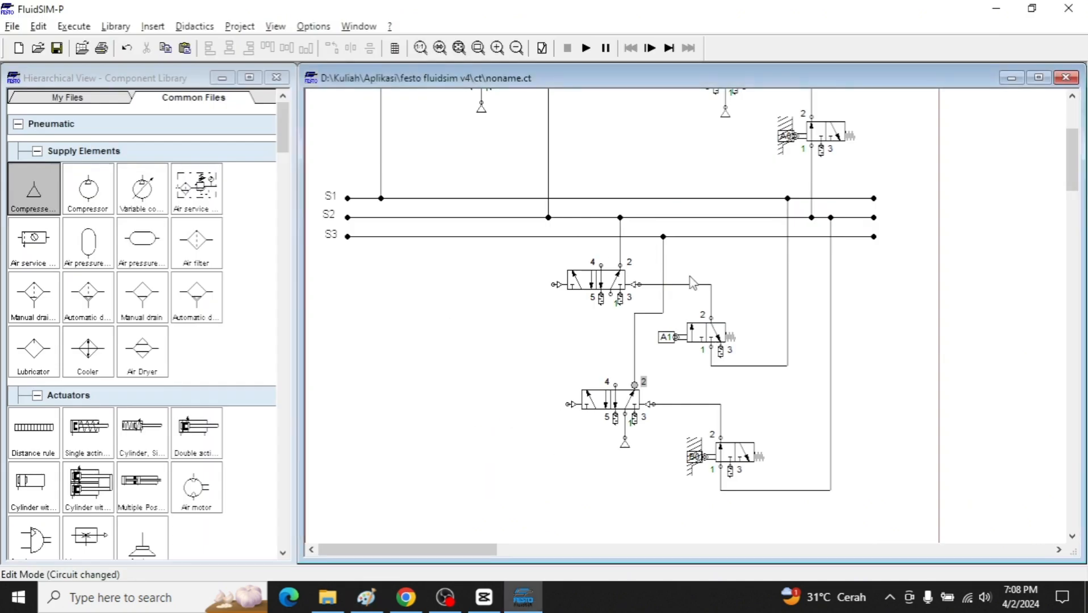
scroll(653, 227, up, 3)
drag(648, 218, 644, 381)
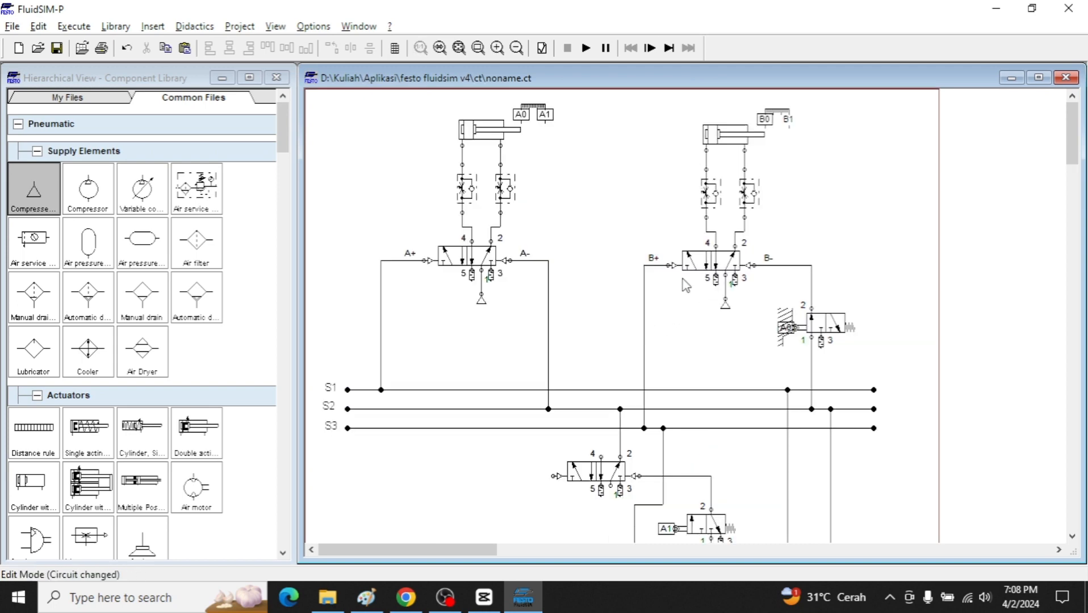
Check the S3-to-S1 signal in the Paint sketch and place a copy of the A1 roller valve below and left of the second group valve.
key(alt+Tab)
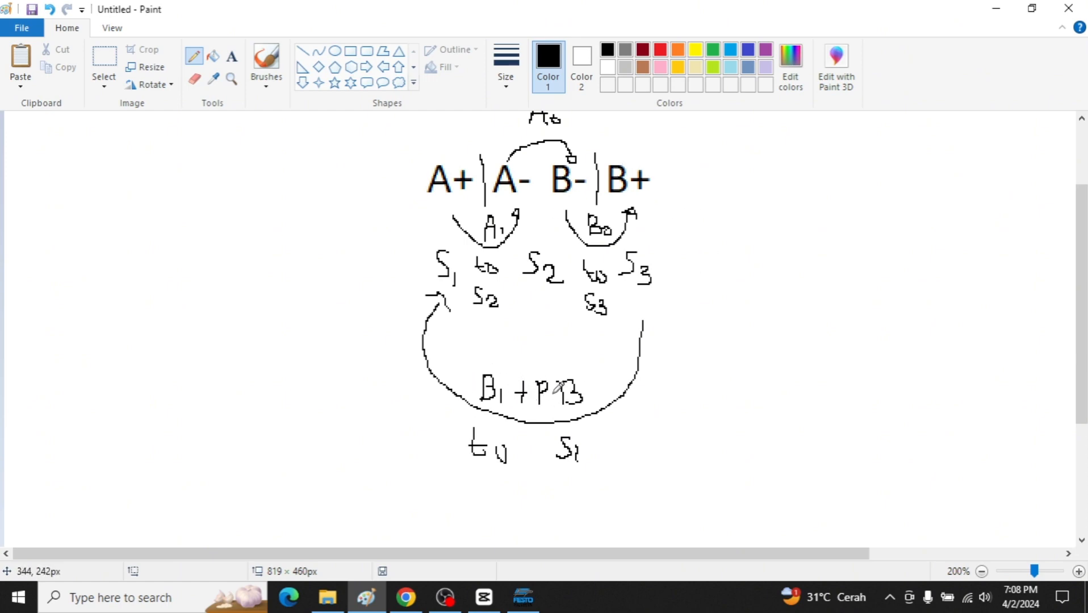
key(alt+Tab)
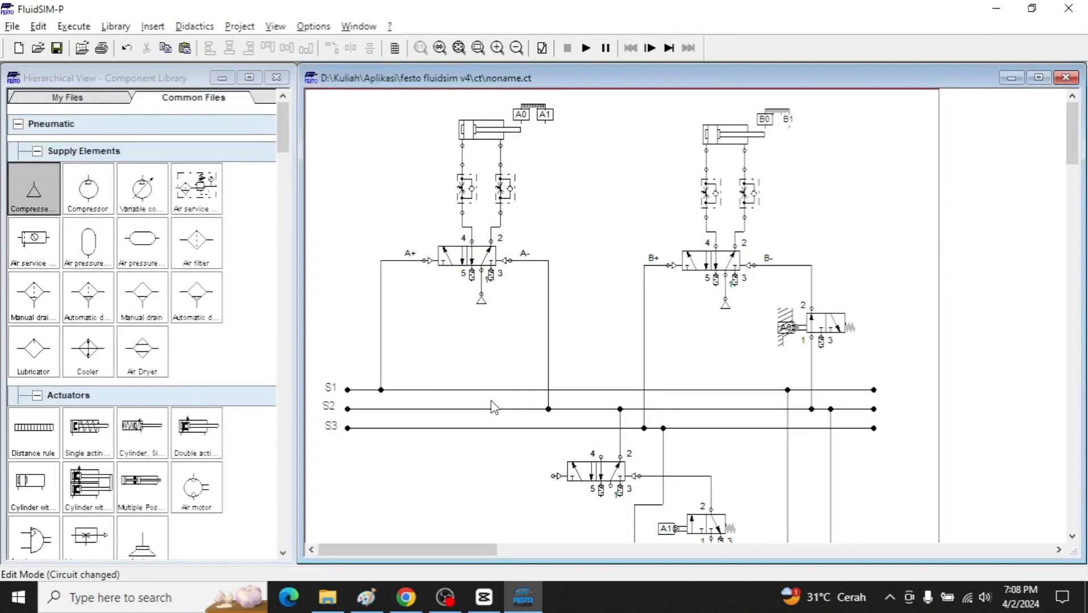
scroll(491, 405, down, 3)
scroll(602, 420, down, 2)
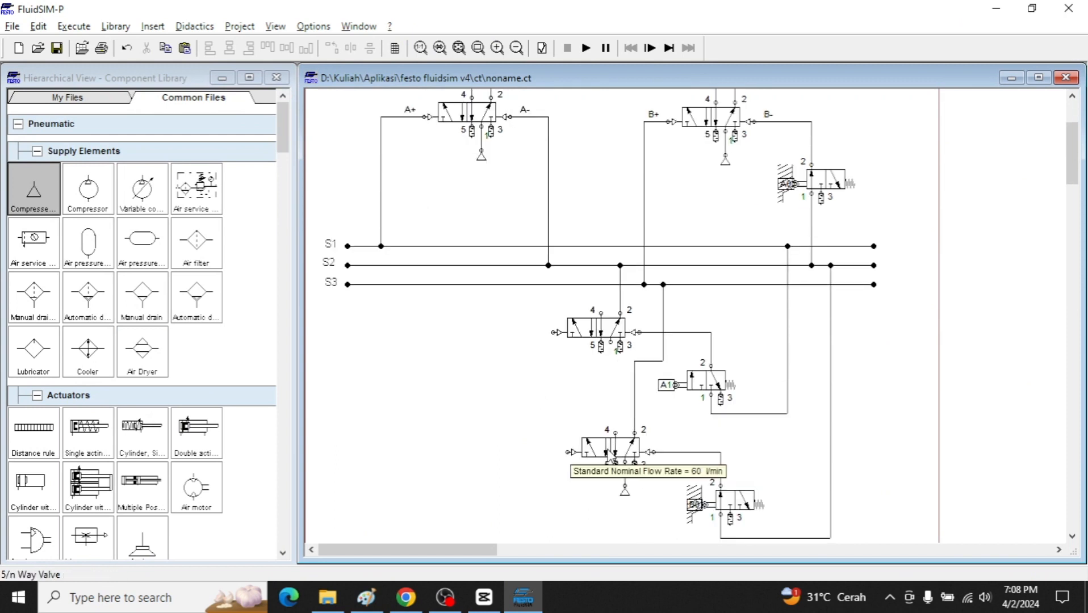
click(612, 452)
click(710, 390)
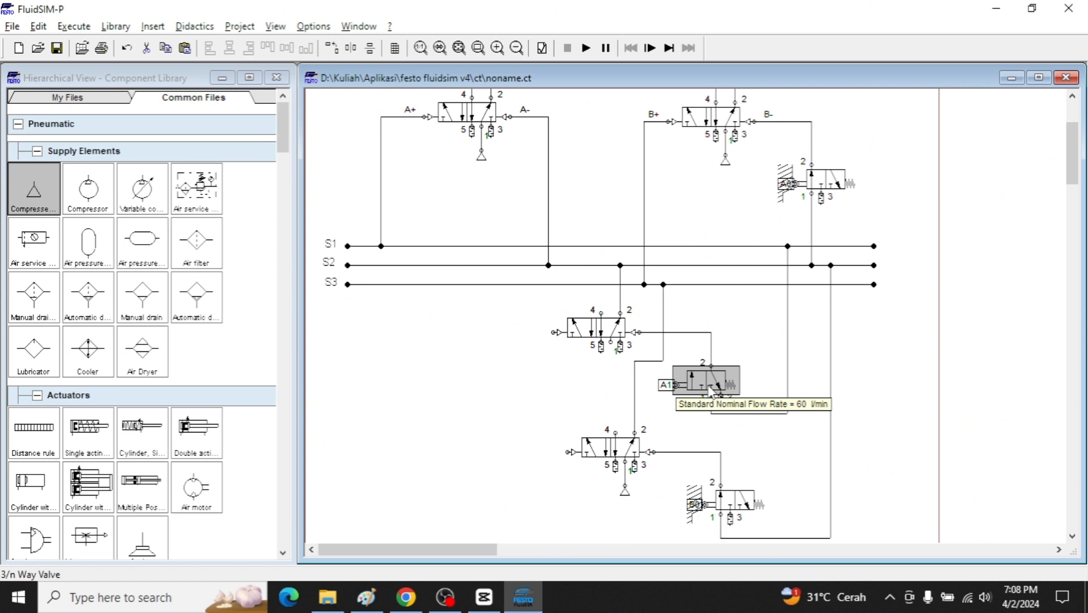
drag(710, 392, 495, 491)
Label the copied roller valve's mechanical connection B1 and shift the valve slightly right, closer to the second group valve.
scroll(505, 486, down, 3)
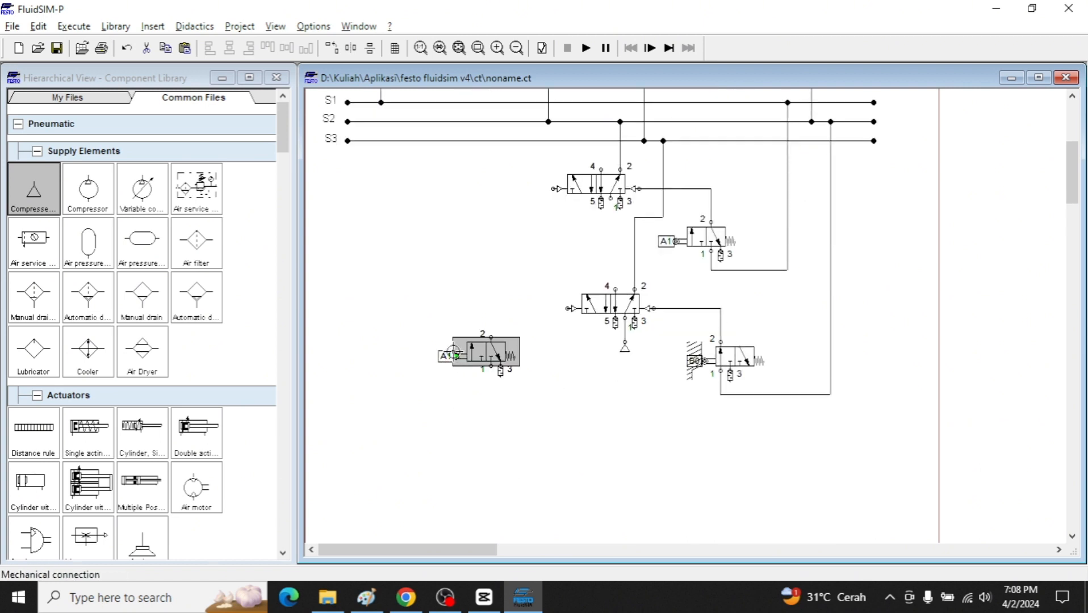
double_click(453, 354)
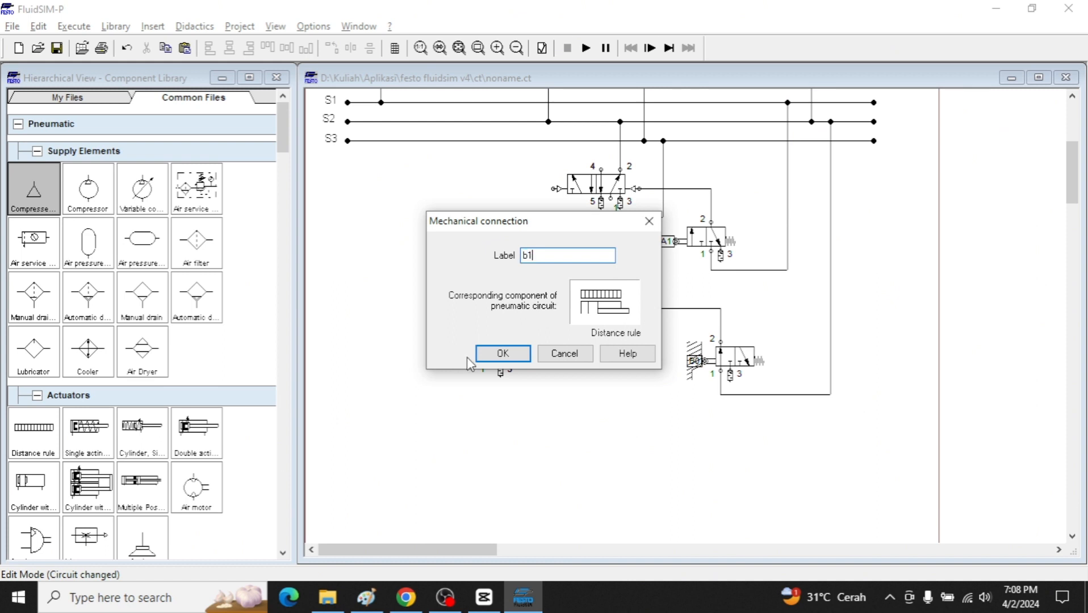
click(480, 356)
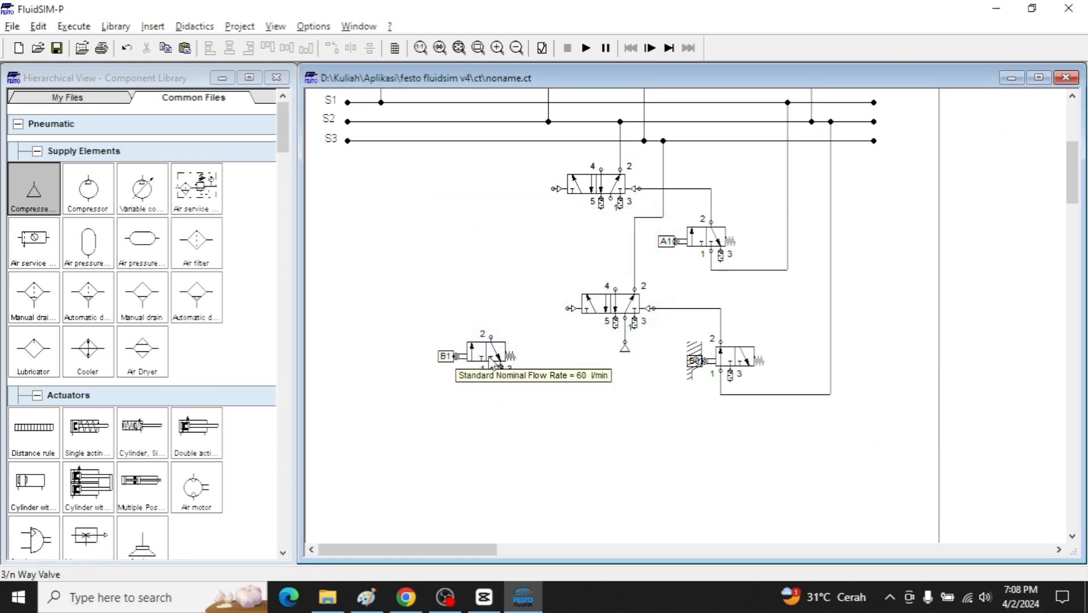
drag(492, 364, 531, 367)
Paste another roller valve, place it directly below the B1 valve and clear its mechanical connection label.
key(ctrl+v)
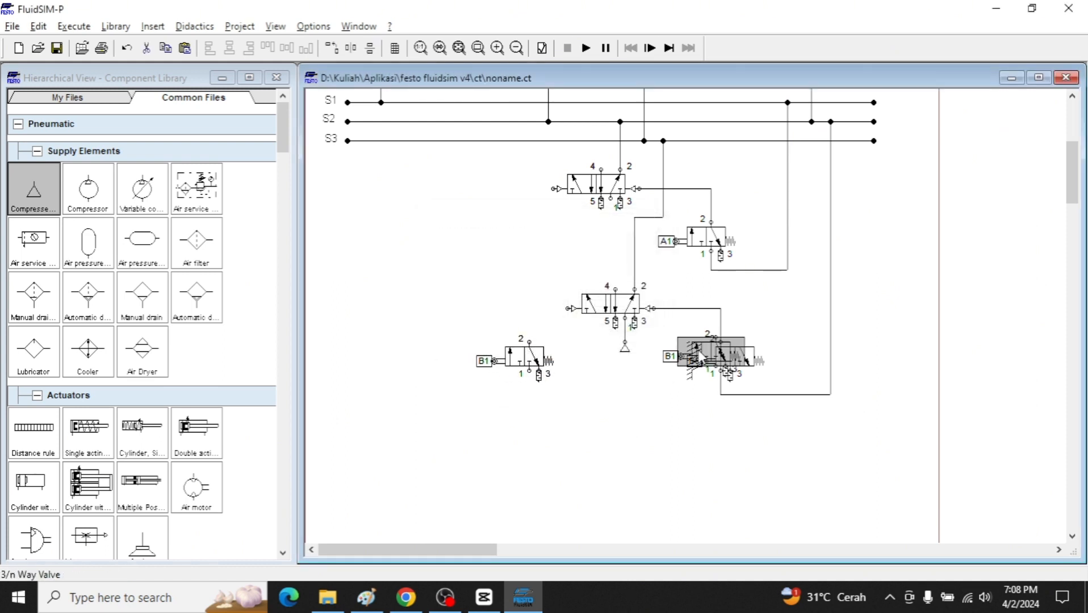
drag(686, 348, 495, 402)
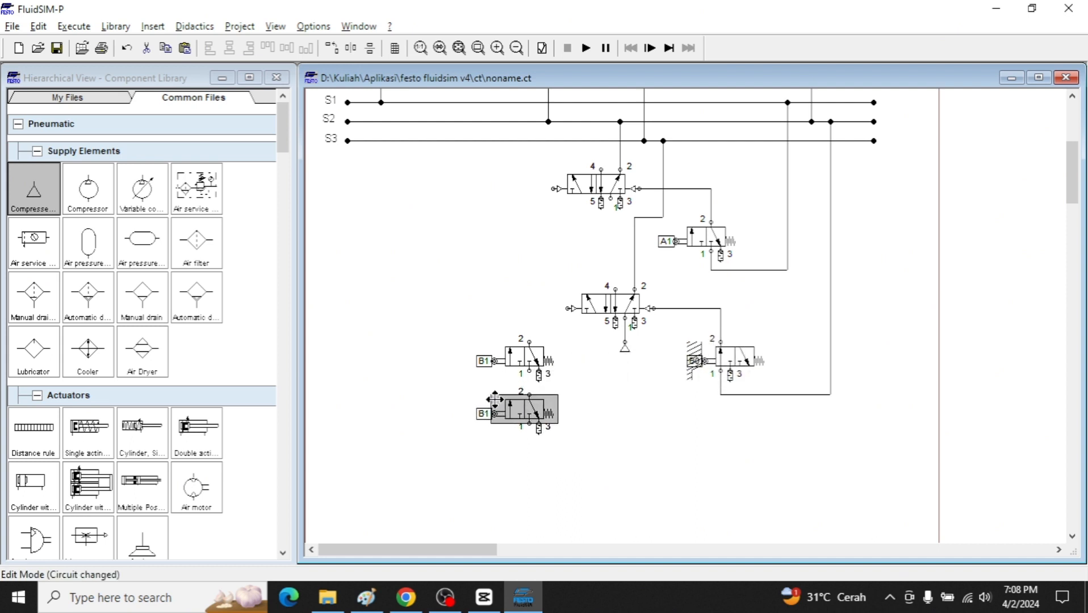
double_click(493, 415)
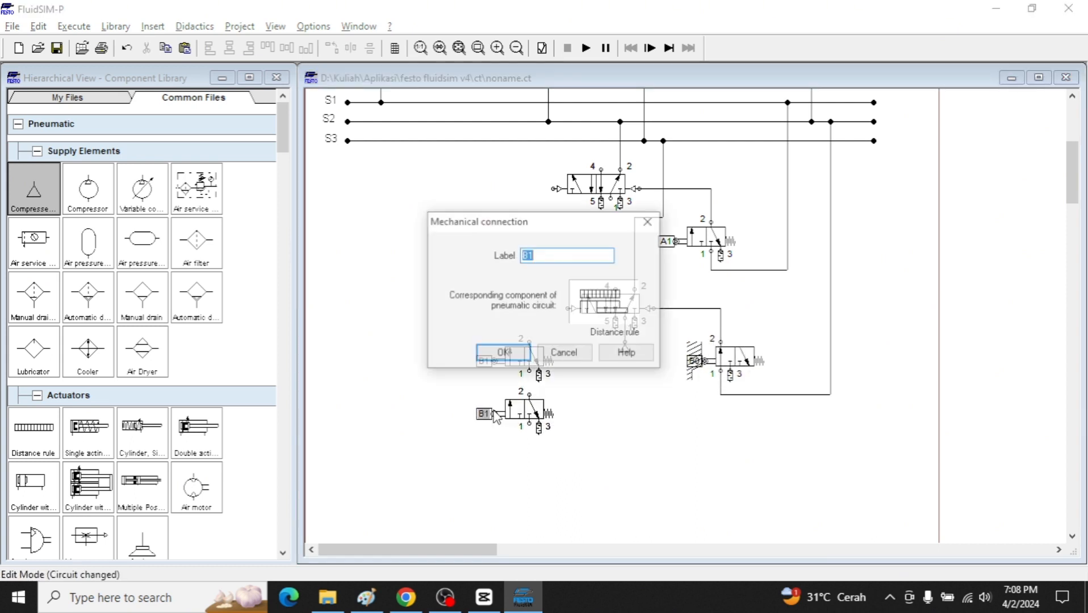
key(BackSpace)
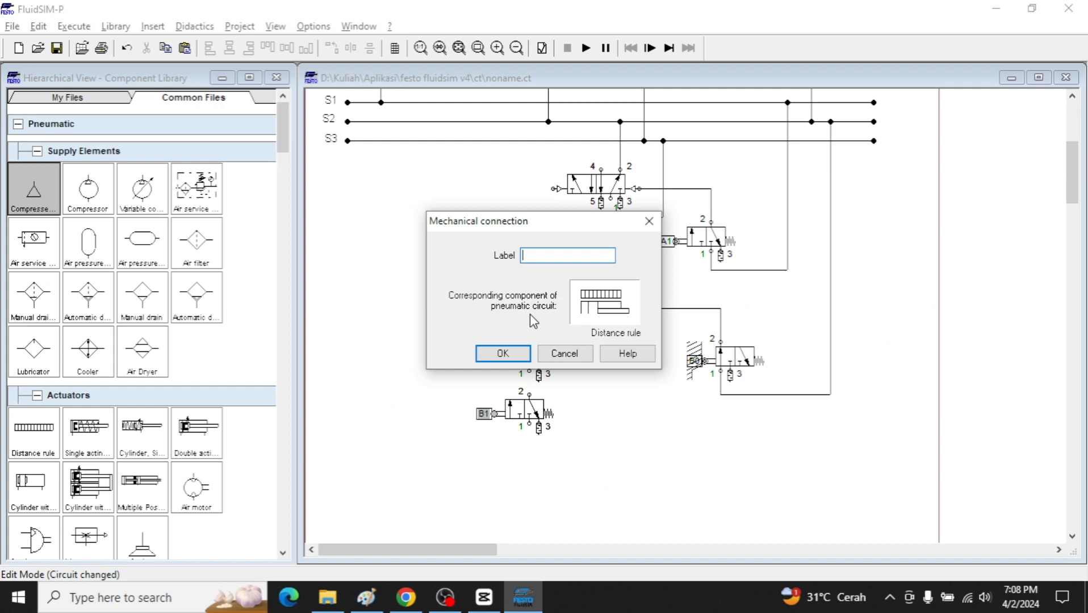
click(522, 355)
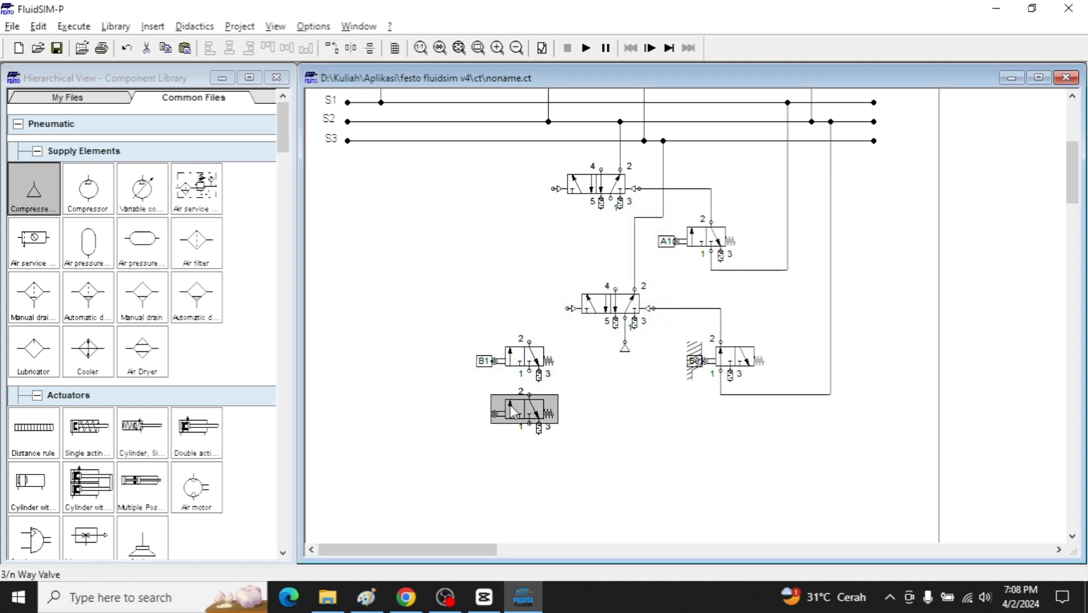
Configure the valve below B1 with manual push-button left actuation instead of the mechanical roller, keeping the right spring return.
double_click(517, 413)
scroll(425, 270, up, 2)
scroll(427, 234, down, 1)
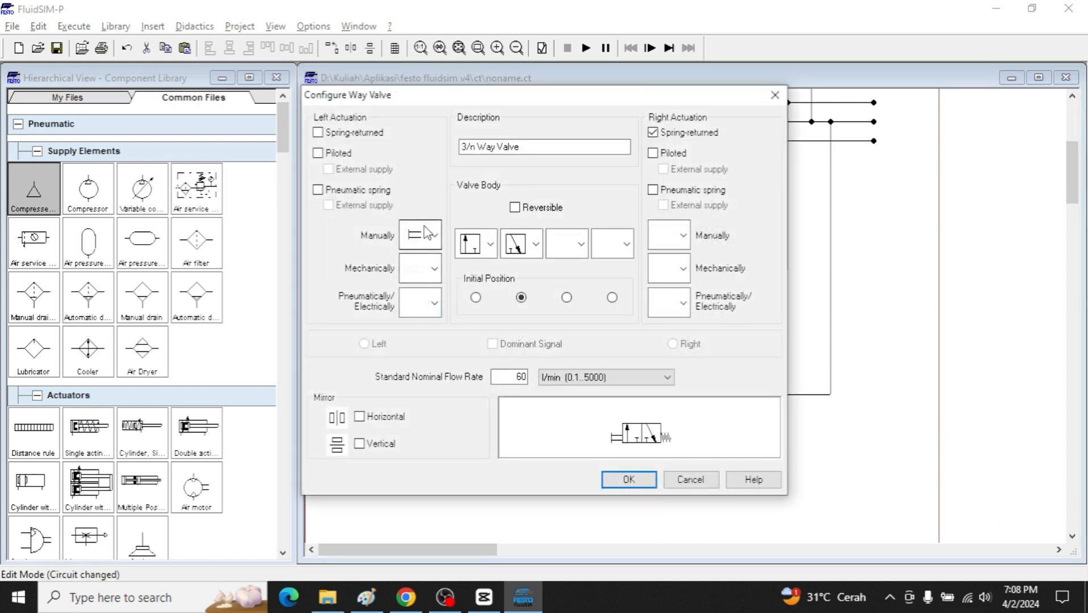
click(437, 240)
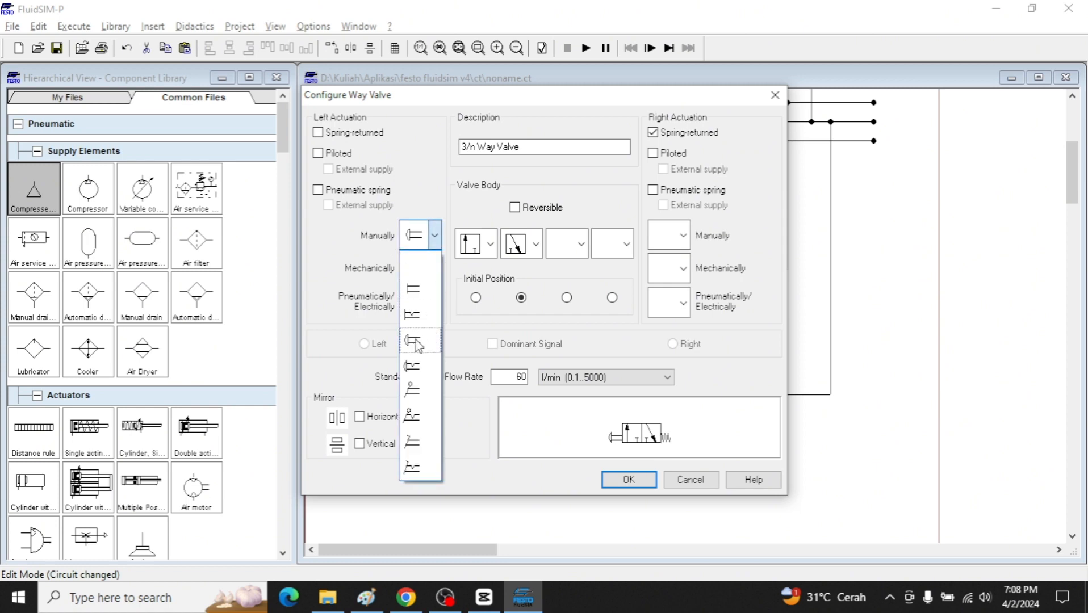
click(620, 481)
click(620, 481)
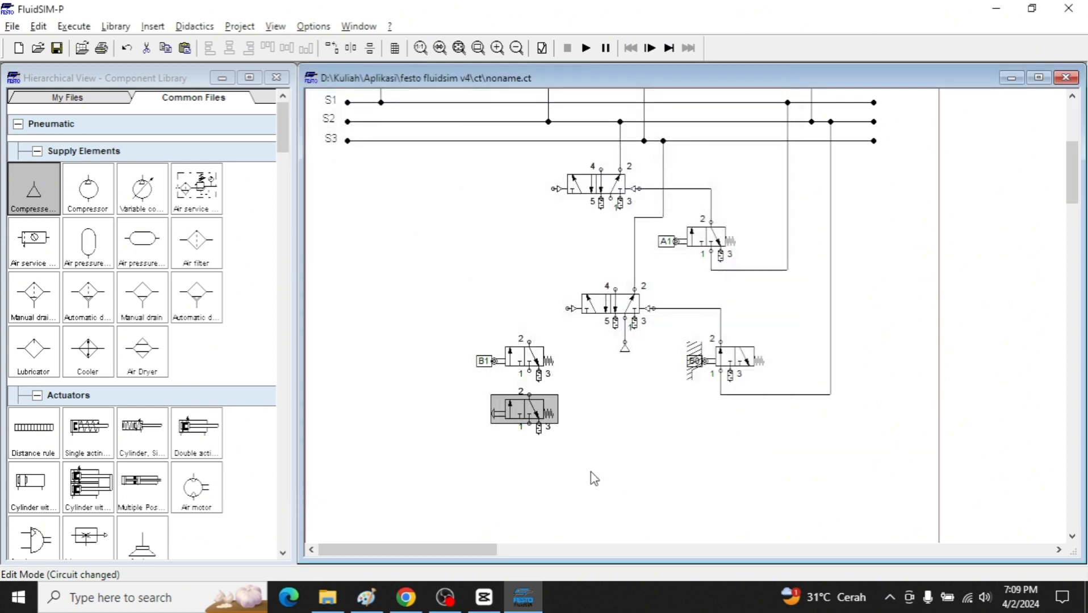
Check the Paint sketch, then connect the push-button valve's port 1 to line S3 and its port 2 to the B1 valve's port 1.
key(alt+Tab)
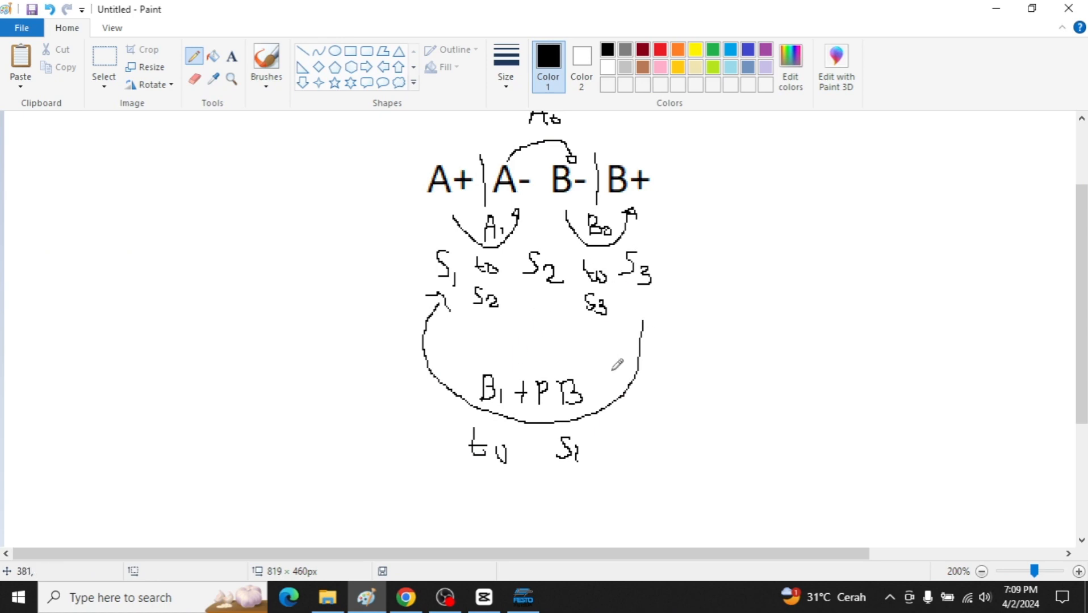
key(alt+Tab)
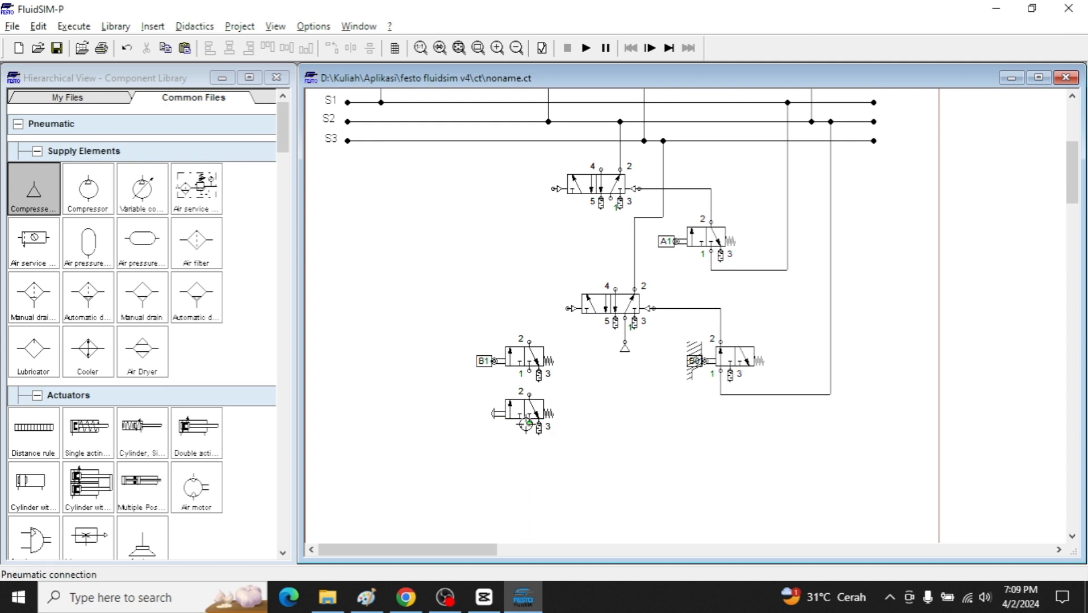
drag(529, 424, 386, 141)
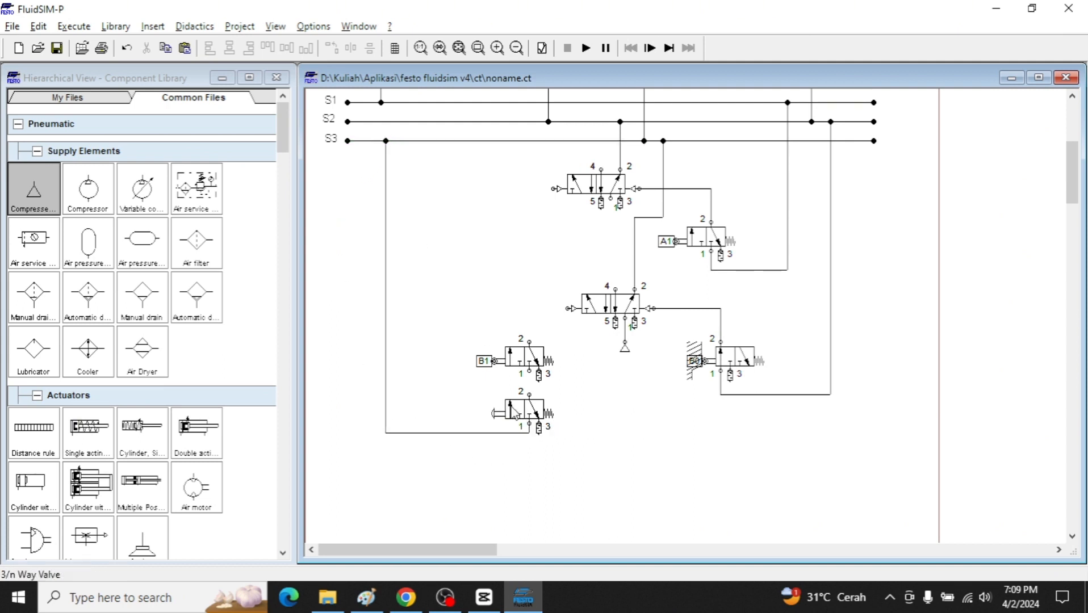
drag(529, 397, 533, 375)
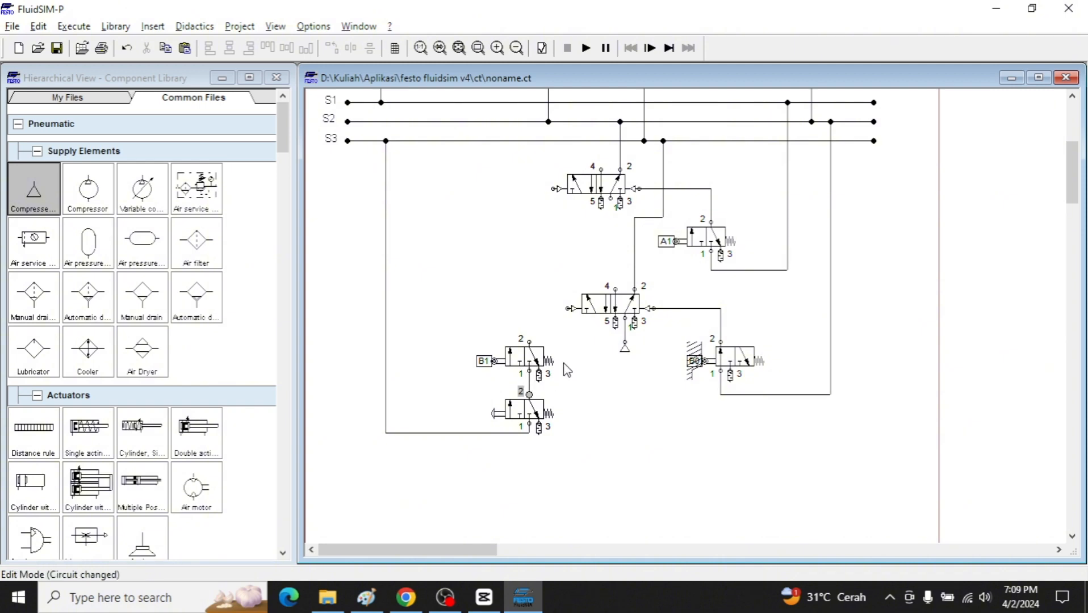
Check the B1 + PB signal in the Paint sketch and connect the B1 valve's port 2 to the second group valve's left pilot port.
key(alt+Tab)
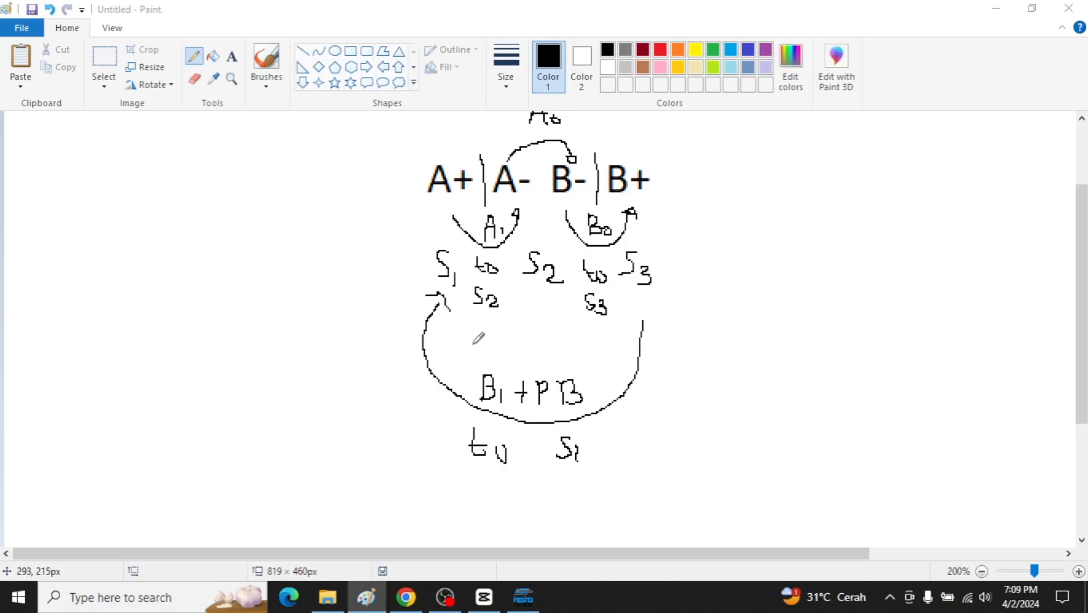
key(alt+Tab)
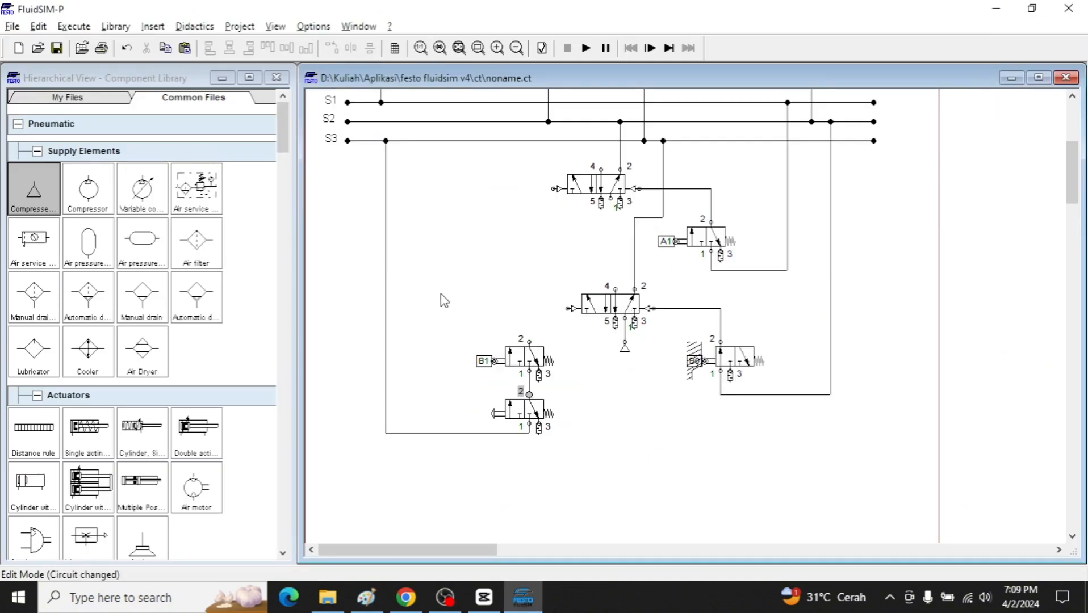
drag(529, 343, 568, 309)
Connect the second group valve's port 4 to the first group valve's port 1, and nudge the second valve and its supply left to straighten the line.
scroll(651, 366, up, 1)
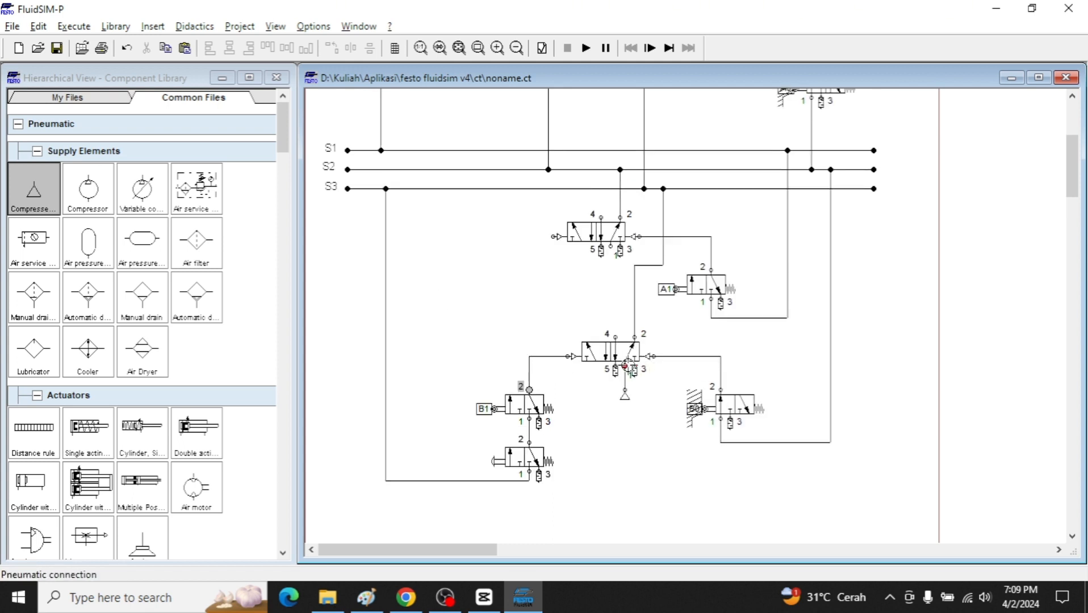
drag(614, 340, 613, 248)
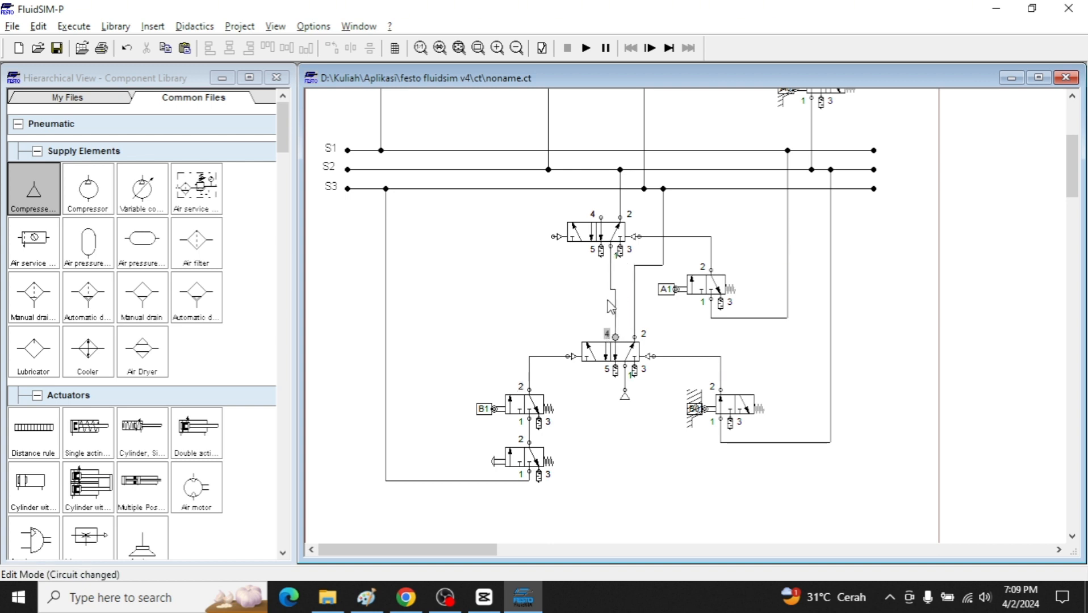
drag(555, 302, 690, 429)
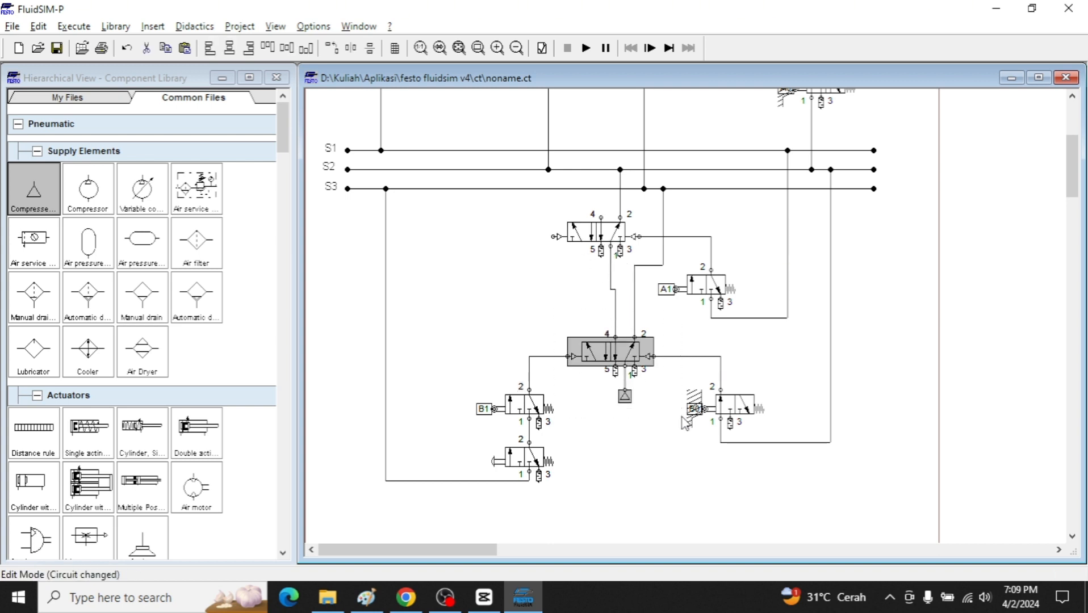
key(Left)
click(672, 329)
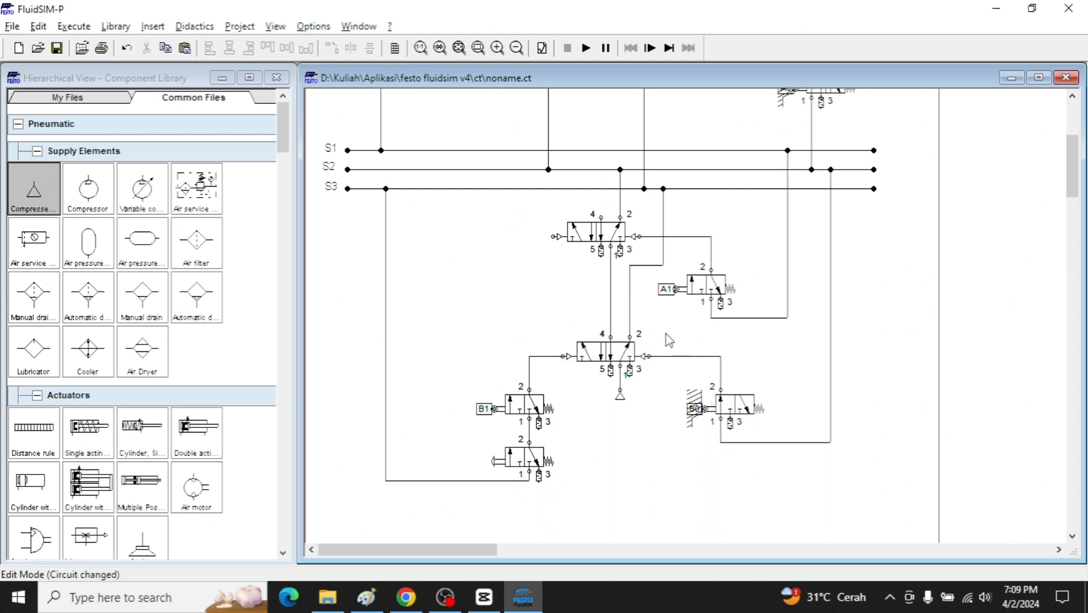
Check the Paint sketch, and connect the first group valve's port 4 to line S1 and its left pilot port to line S3.
scroll(607, 291, up, 2)
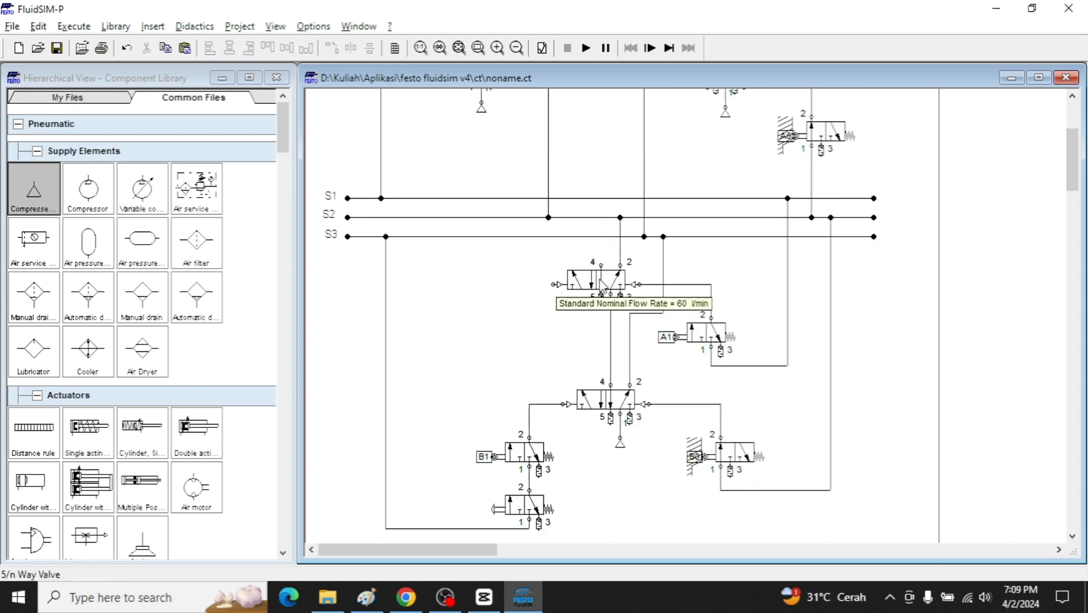
scroll(616, 329, up, 2)
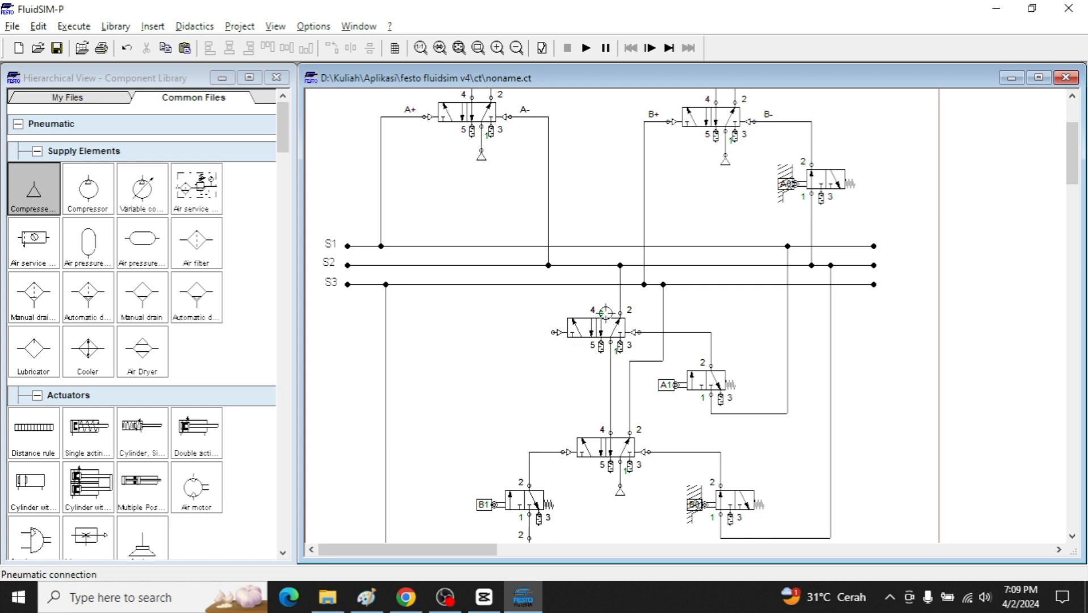
key(alt+Tab)
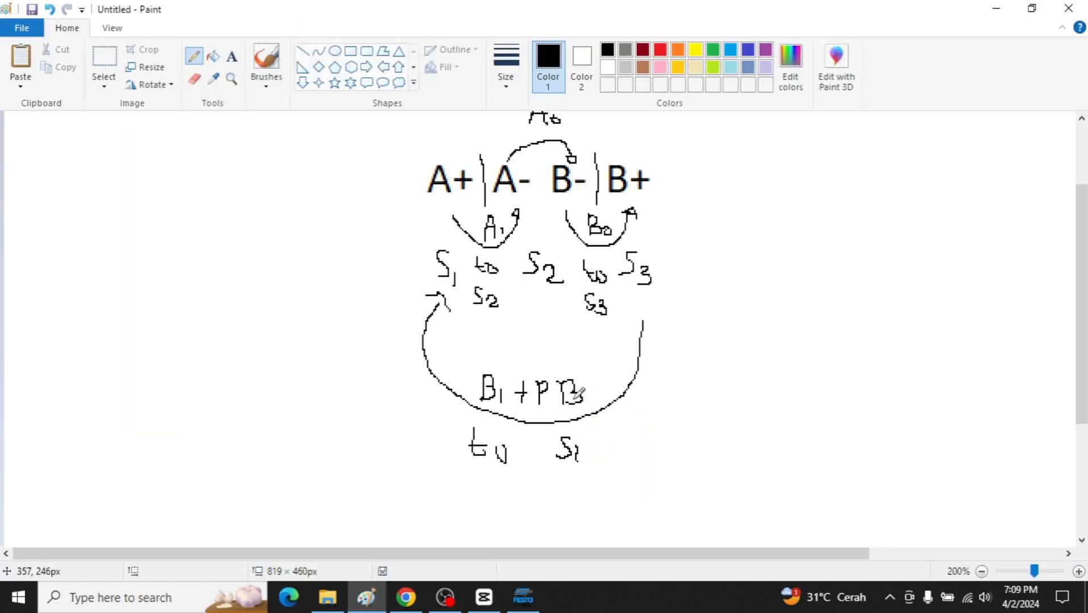
key(alt+Tab)
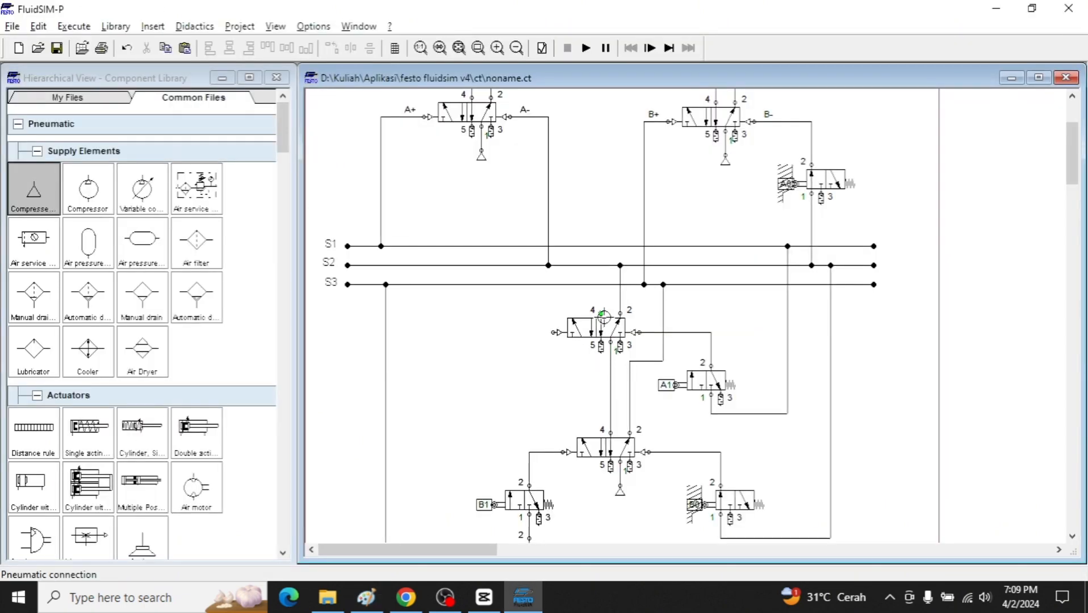
drag(603, 312, 601, 246)
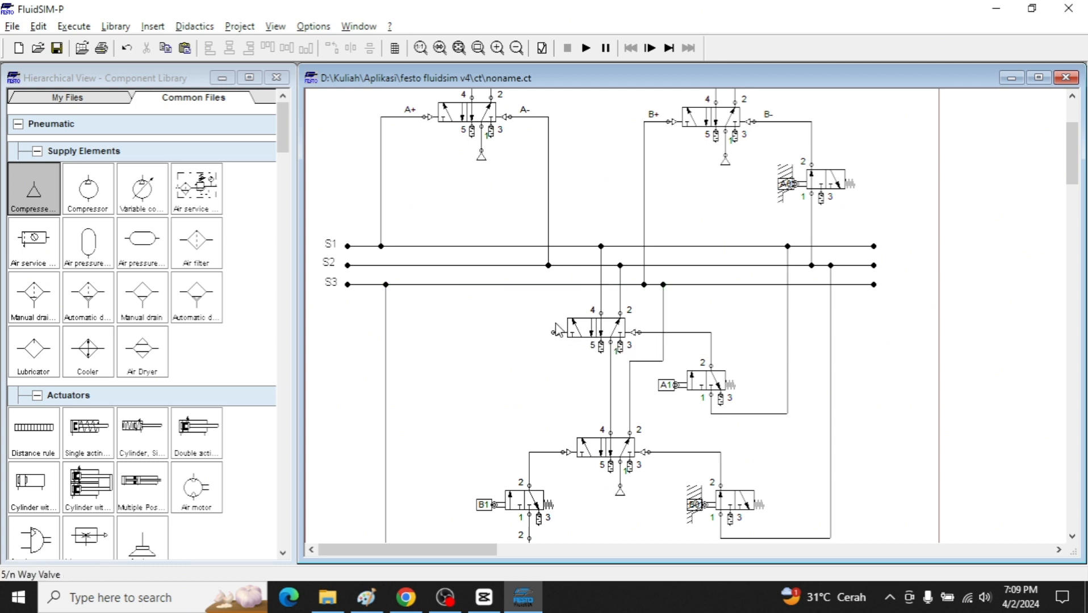
drag(554, 330, 505, 285)
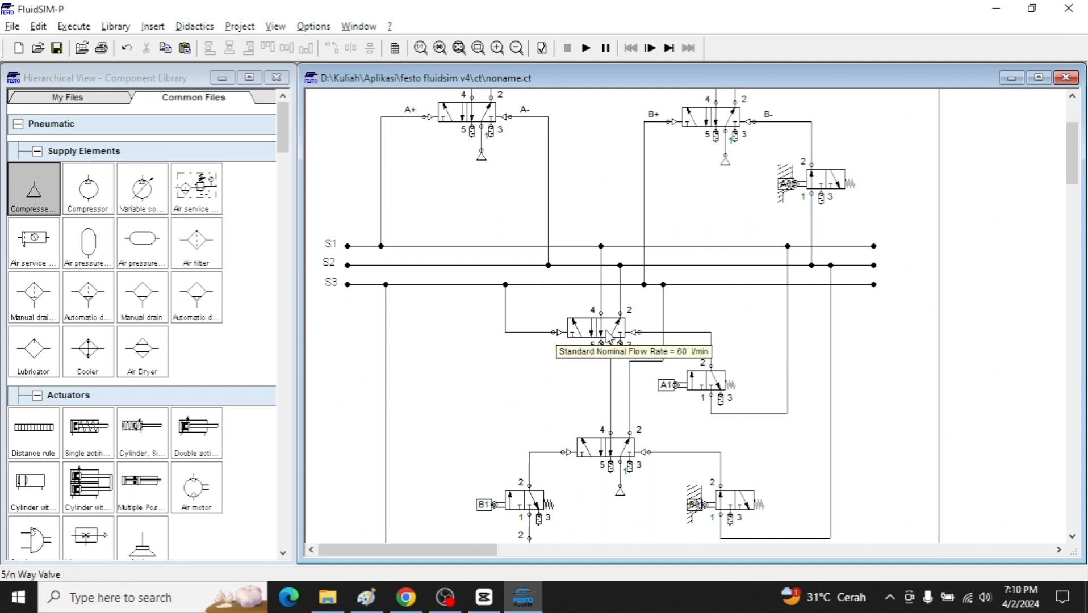
Place a text label reading "to S1" above the second group valve's left pilot line and copy it.
scroll(661, 355, down, 3)
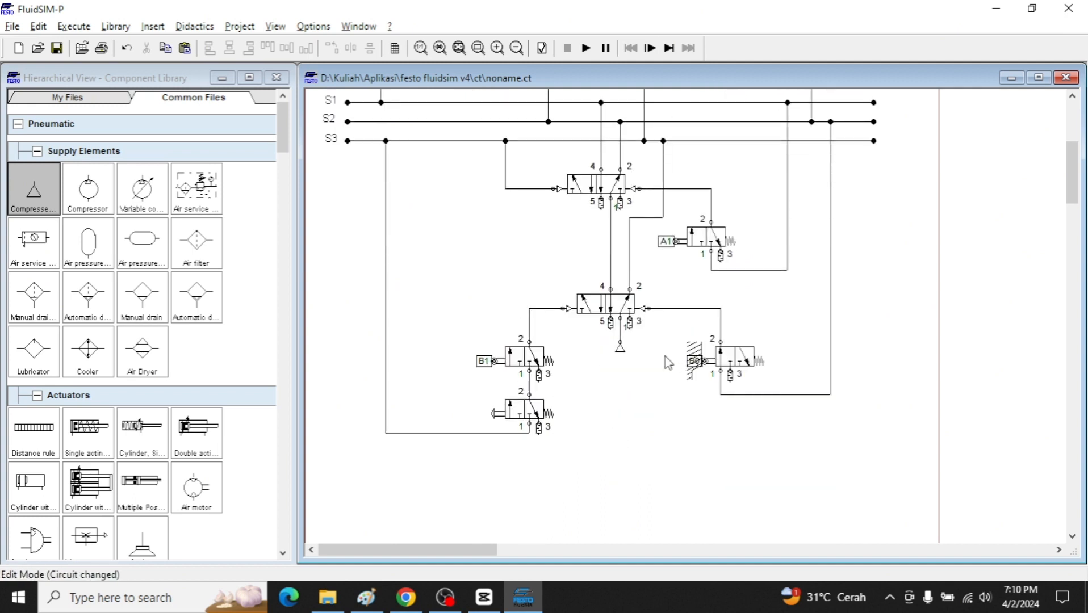
scroll(665, 359, up, 2)
drag(288, 147, 284, 536)
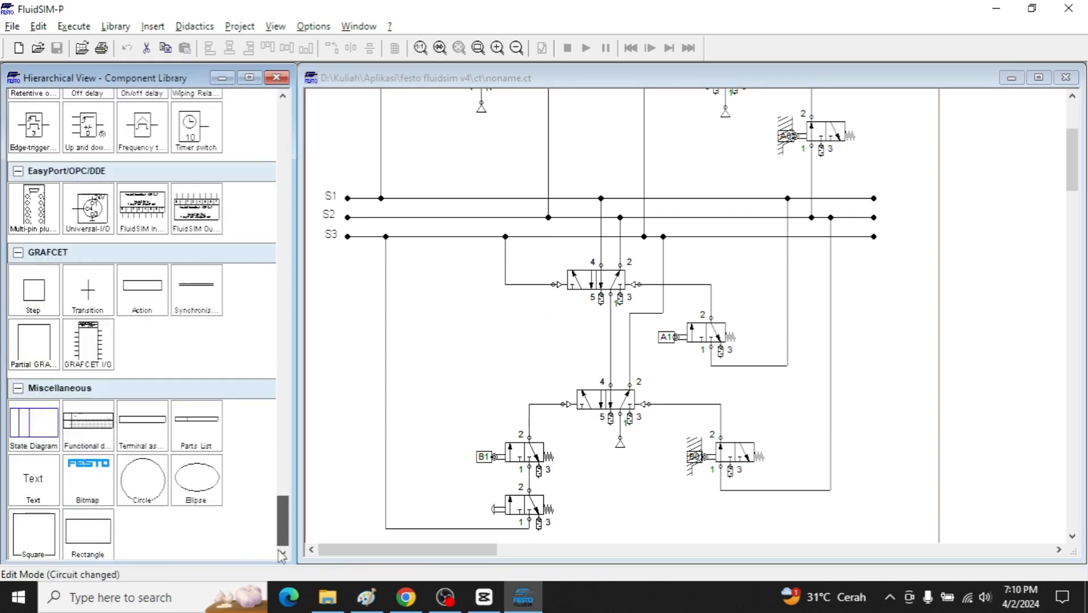
drag(49, 483, 513, 384)
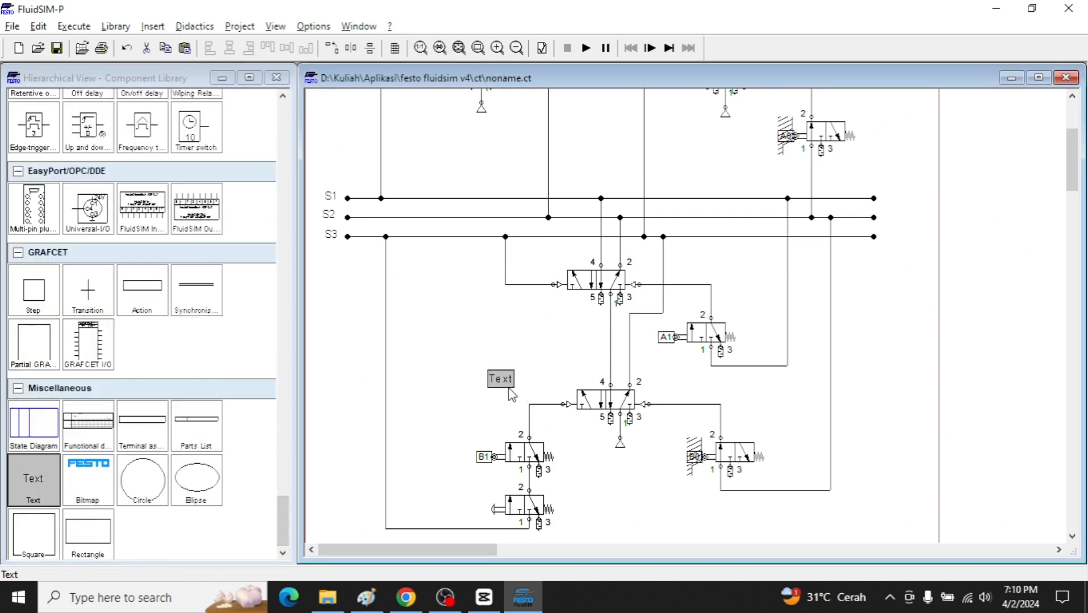
double_click(502, 384)
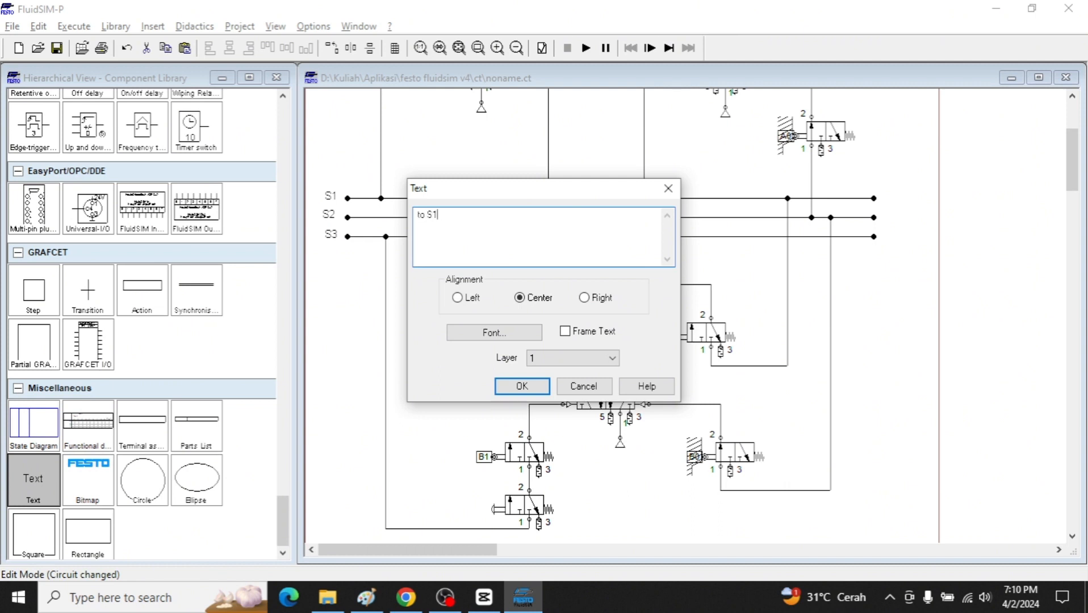
click(528, 387)
drag(505, 382, 533, 395)
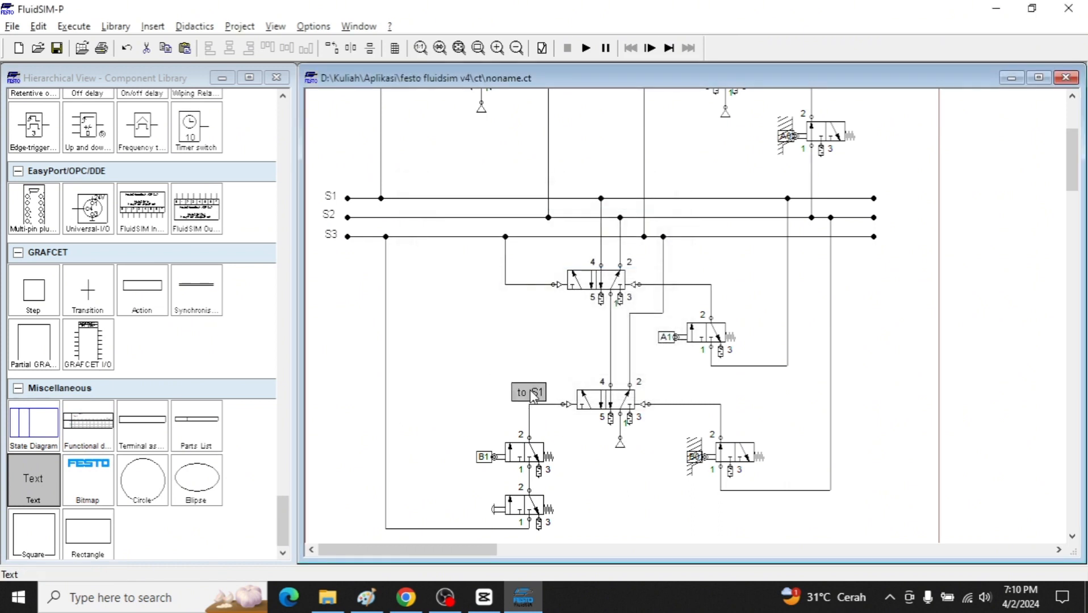
key(ctrl+c)
key(ctrl+v)
drag(703, 353, 714, 285)
click(126, 47)
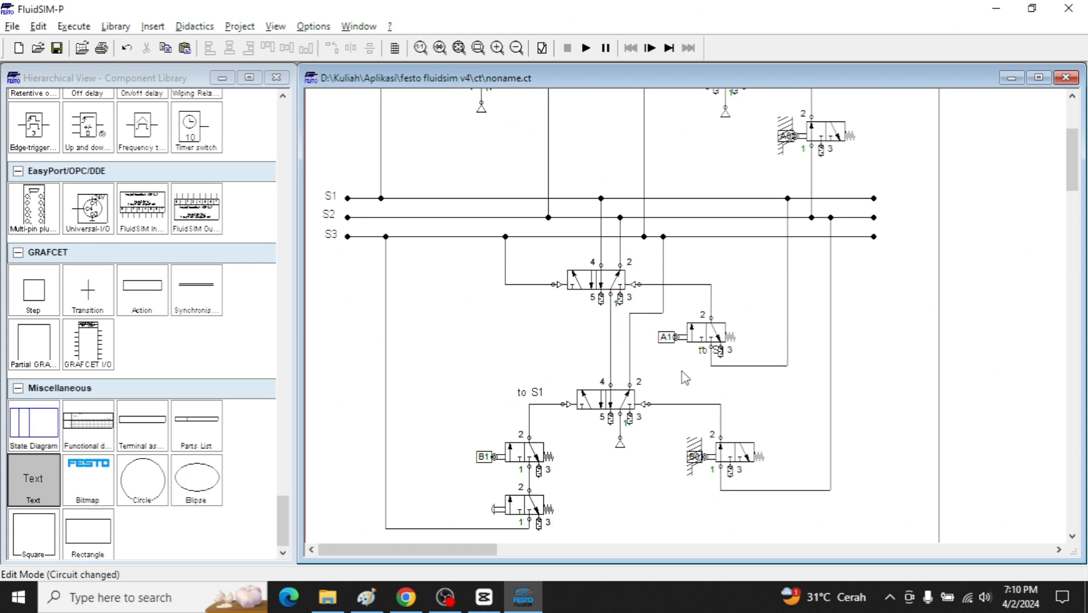
click(126, 47)
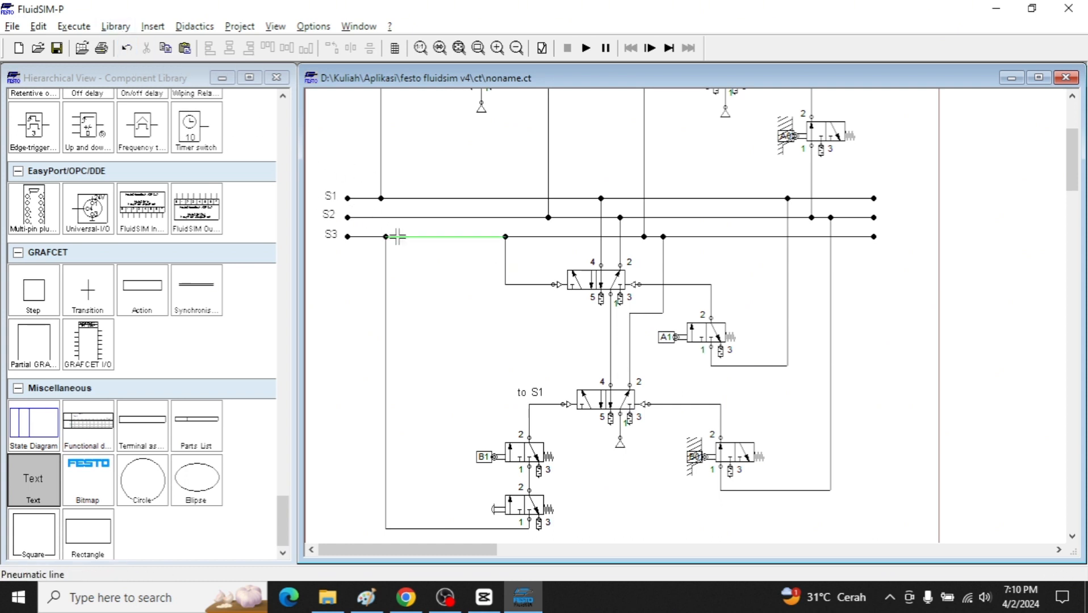
Paste the copied label above the first group valve's right pilot line and change its text to "to S2".
key(ctrl+v)
drag(730, 363, 721, 255)
double_click(716, 267)
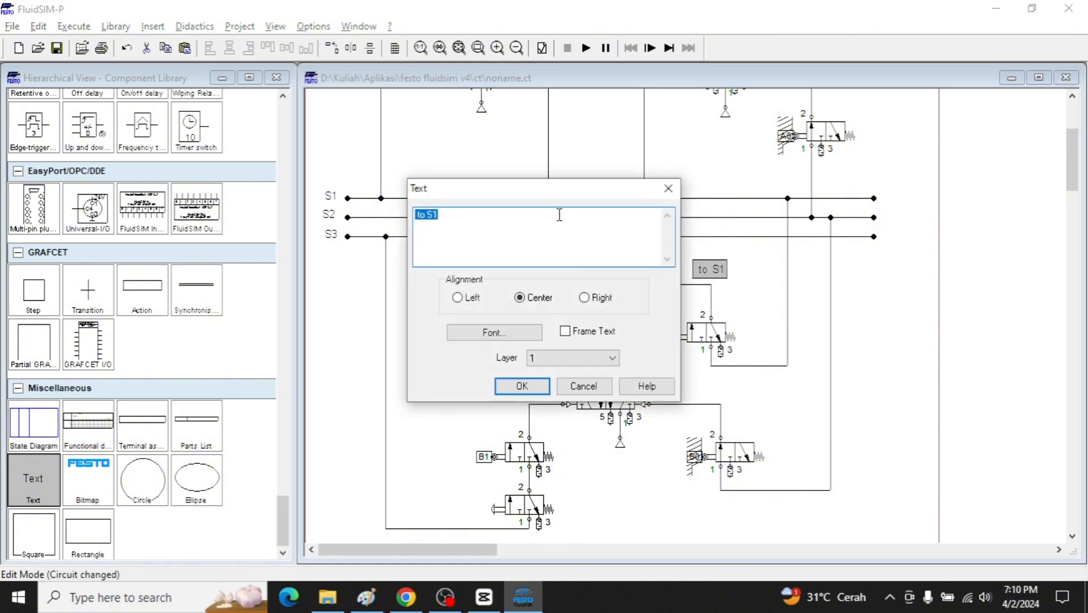
click(557, 214)
text(2)
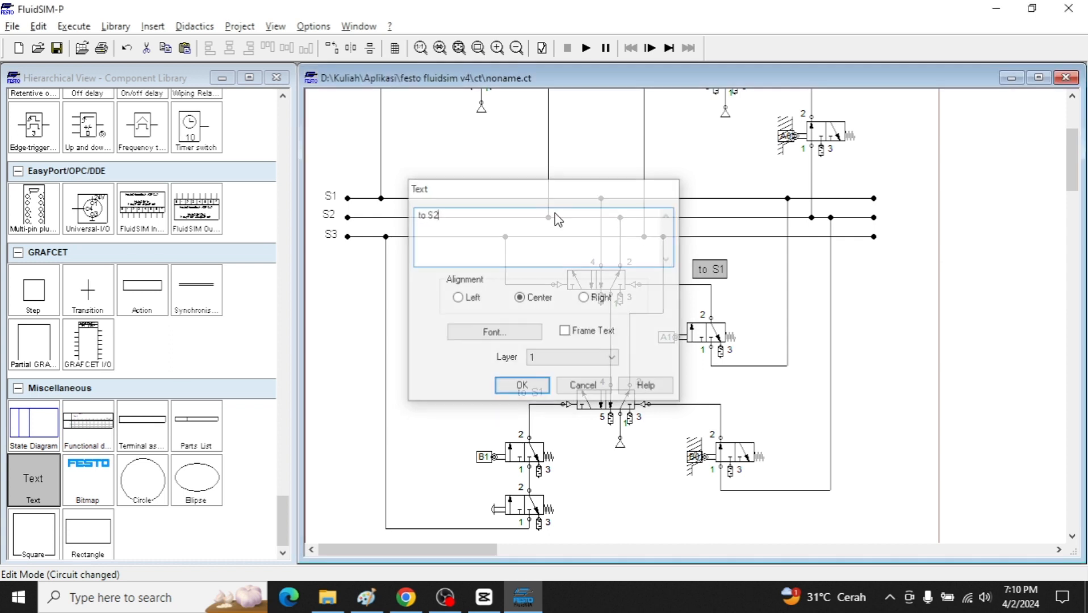
key(Return)
Paste another label above the second group valve's right pilot line and change its text to "to S3".
key(ctrl+v)
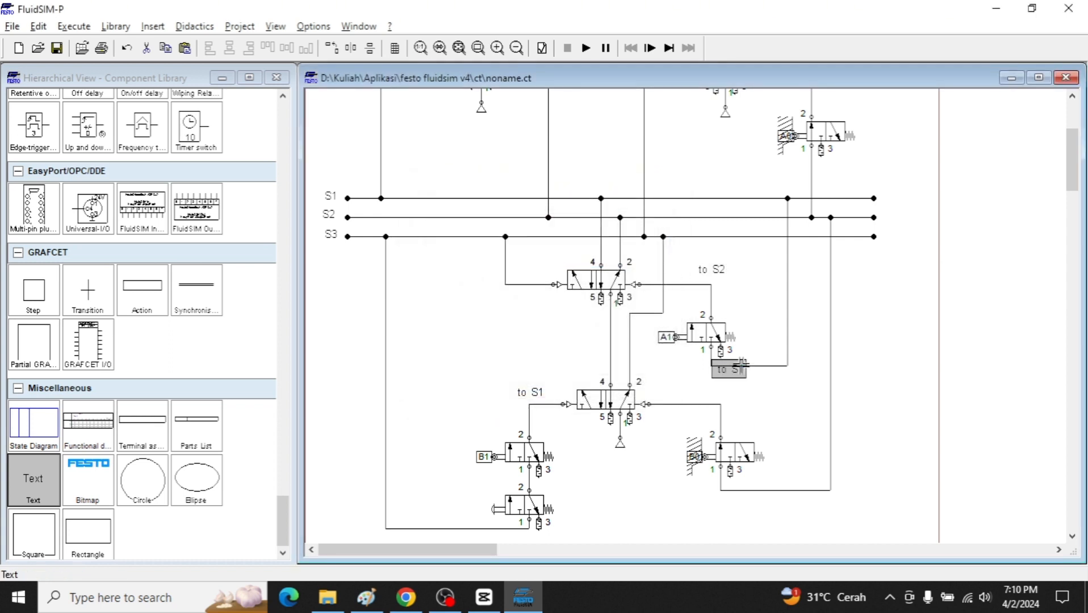
drag(735, 369, 722, 389)
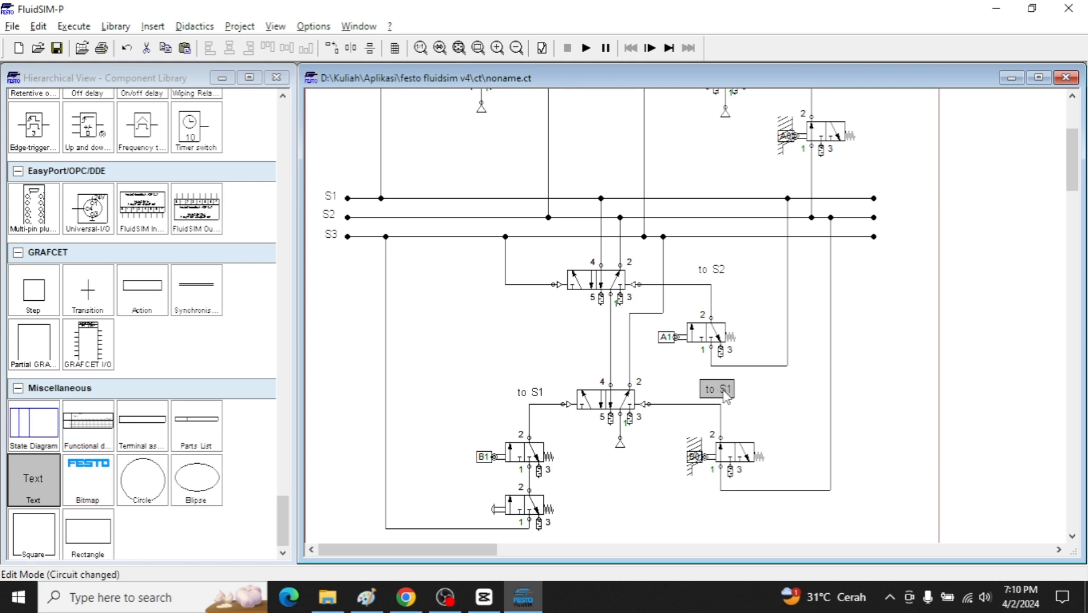
double_click(723, 389)
click(610, 220)
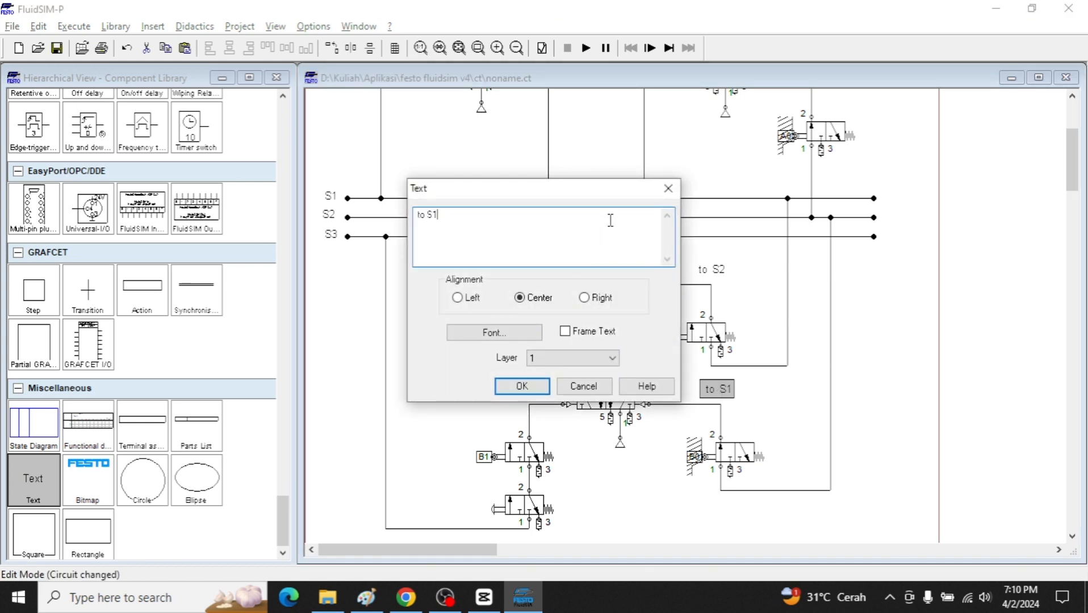
text(3)
key(Return)
Bring the whole circuit into view and start the simulation.
scroll(618, 234, up, 3)
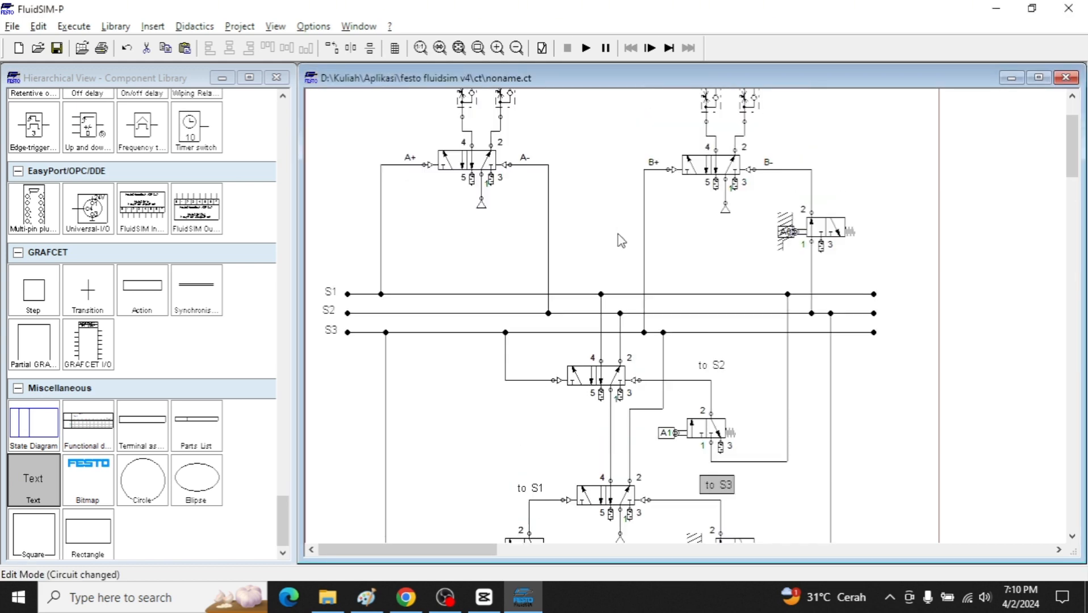
scroll(666, 297, down, 1)
scroll(660, 294, up, 2)
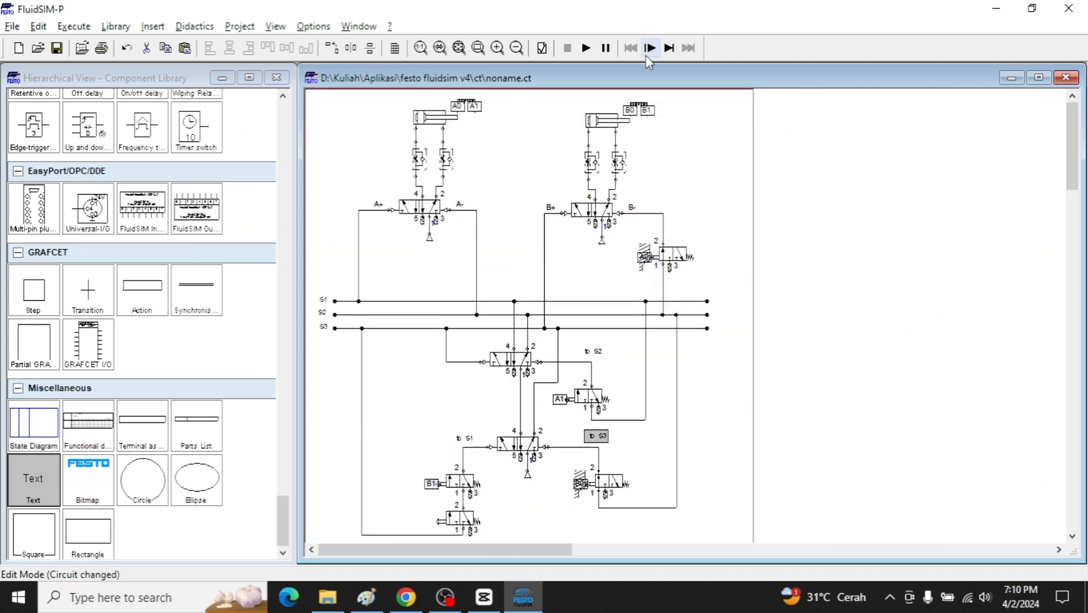
click(589, 50)
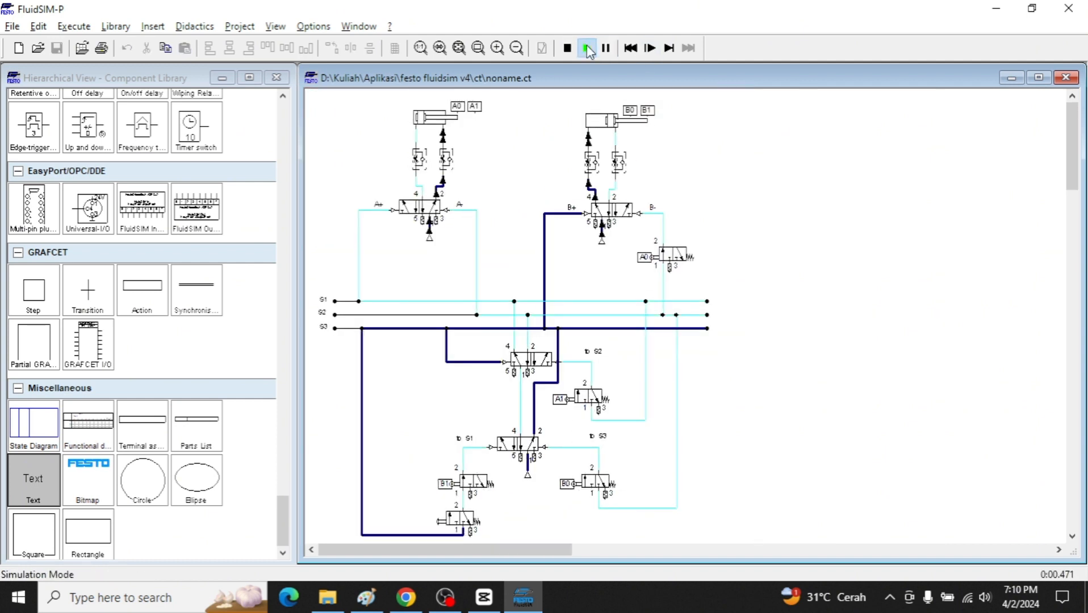
key(XF86AudioLowerVolume)
key(XF86AudioLowerVolume)
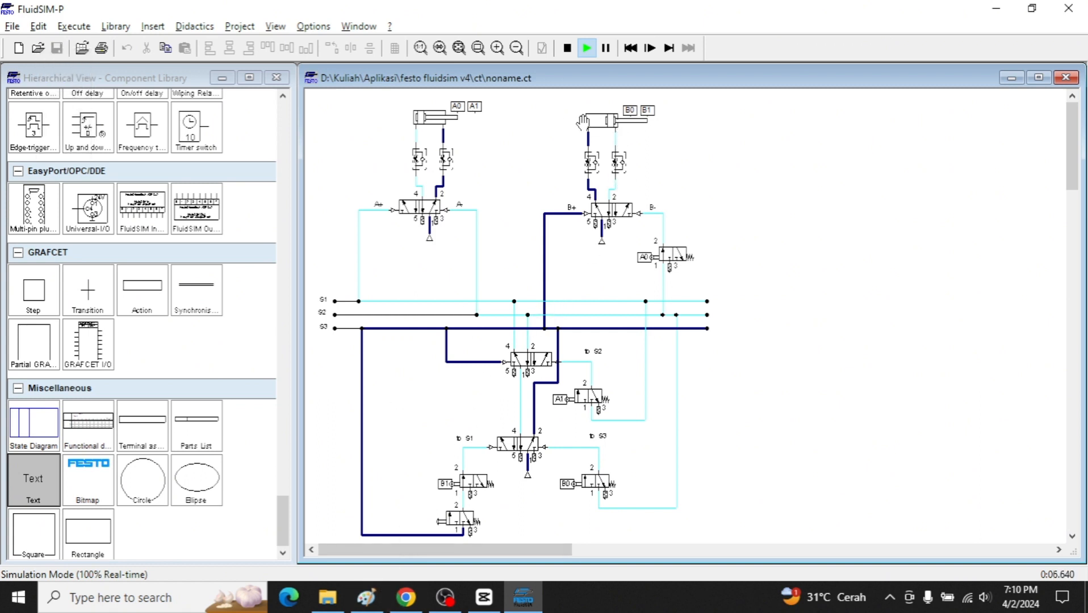
Compare the running circuit's initial cylinder positions with the A+ A- B- B+ sequence sketch in Paint.
click(366, 597)
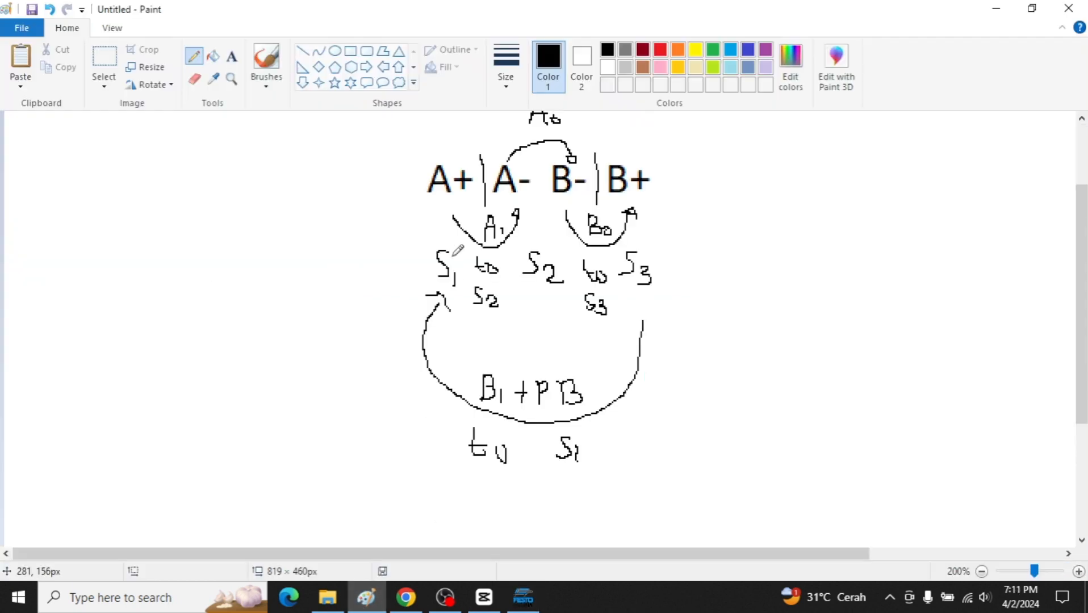
scroll(466, 187, up, 3)
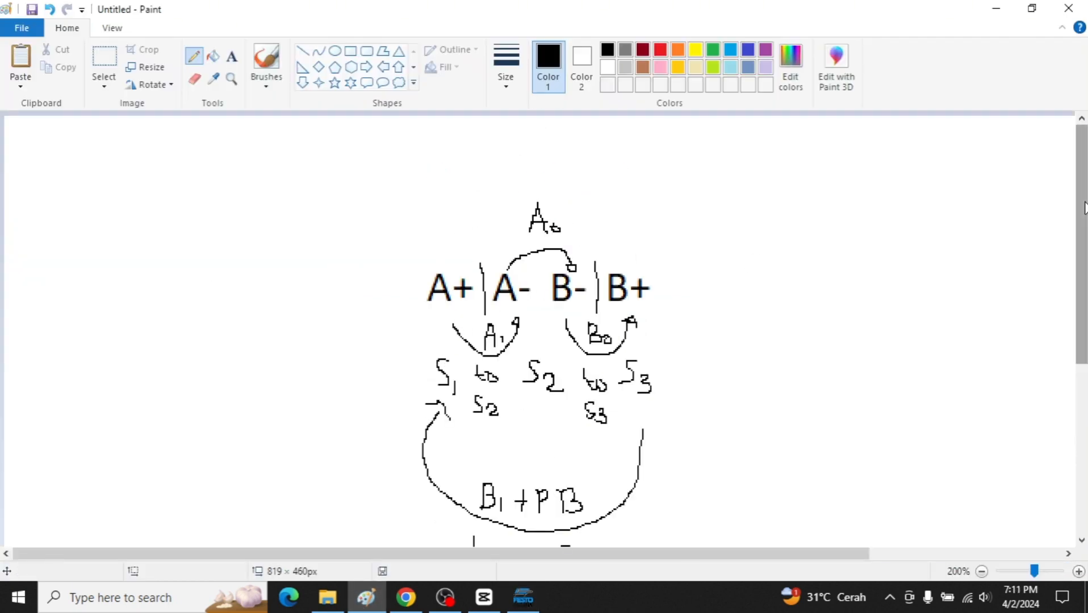
click(523, 597)
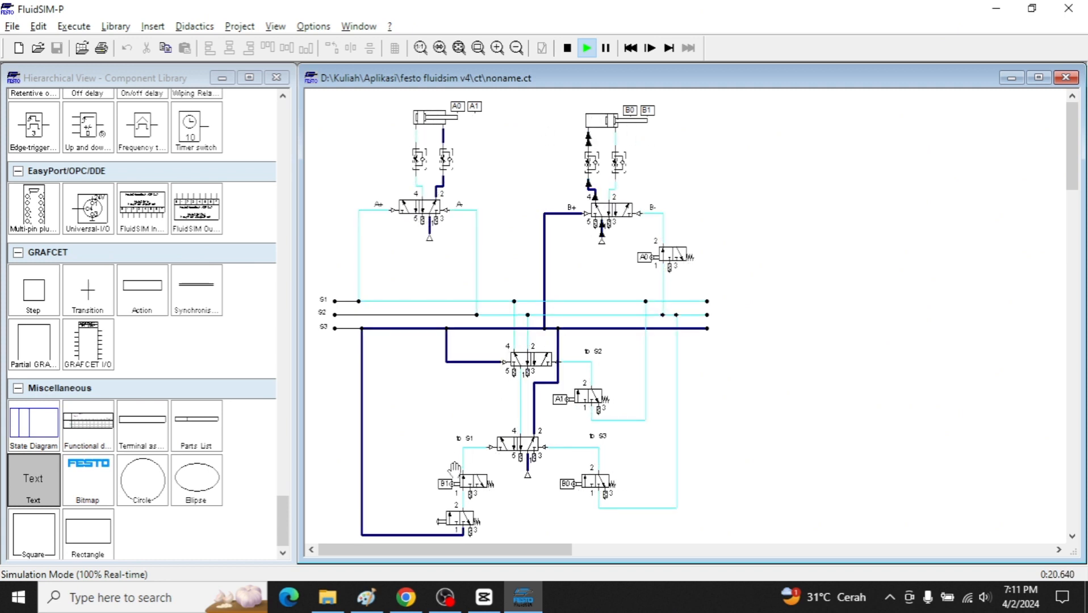
click(379, 595)
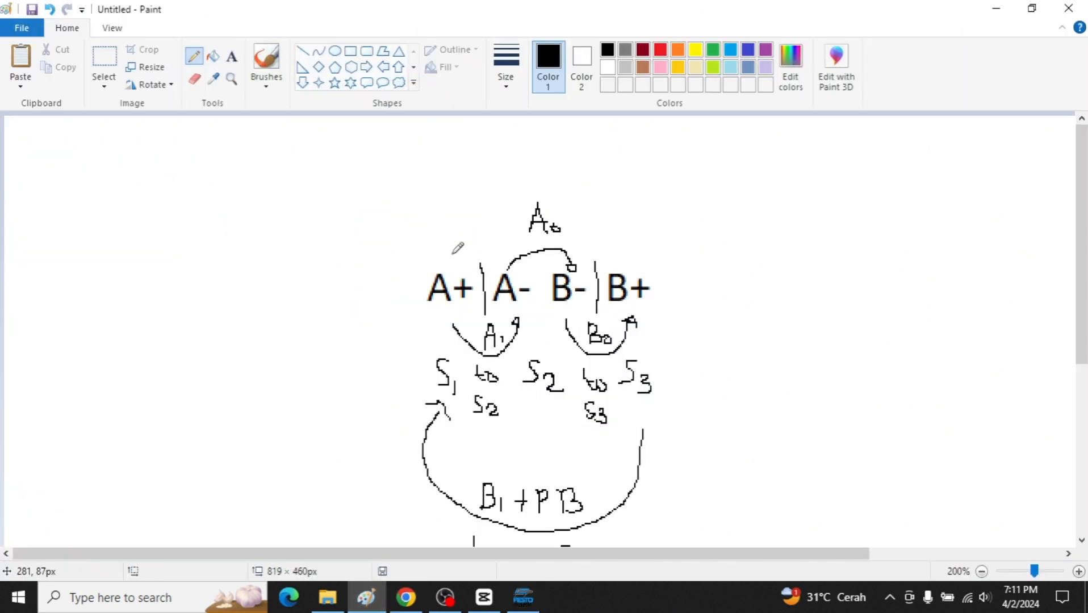
click(367, 591)
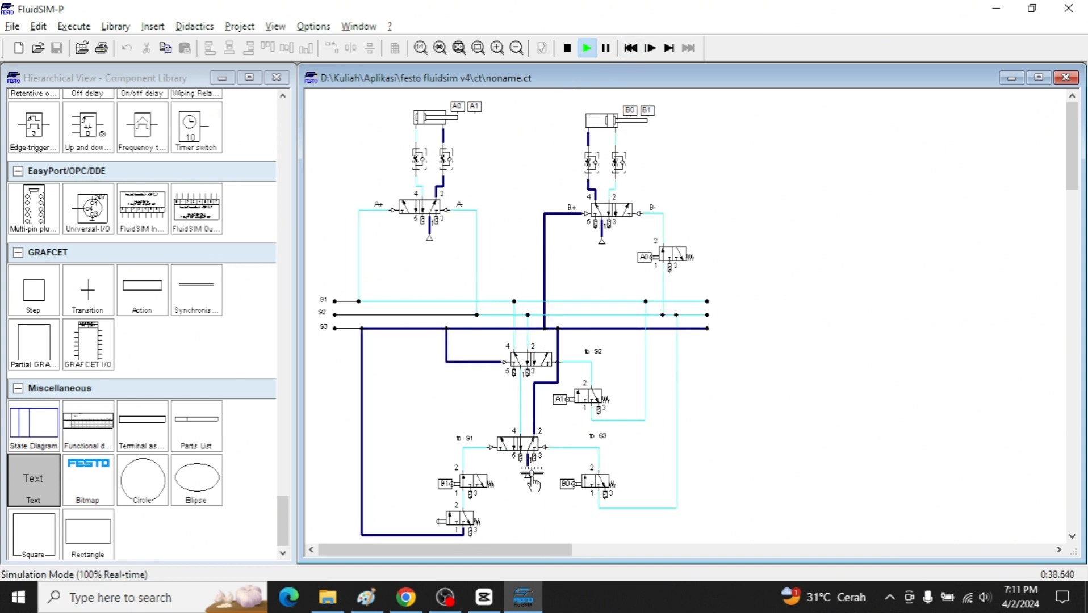
Examine the group valves and lines S1 to S3, run the cycle with the start push-button, and stop the simulation.
scroll(534, 448, up, 4)
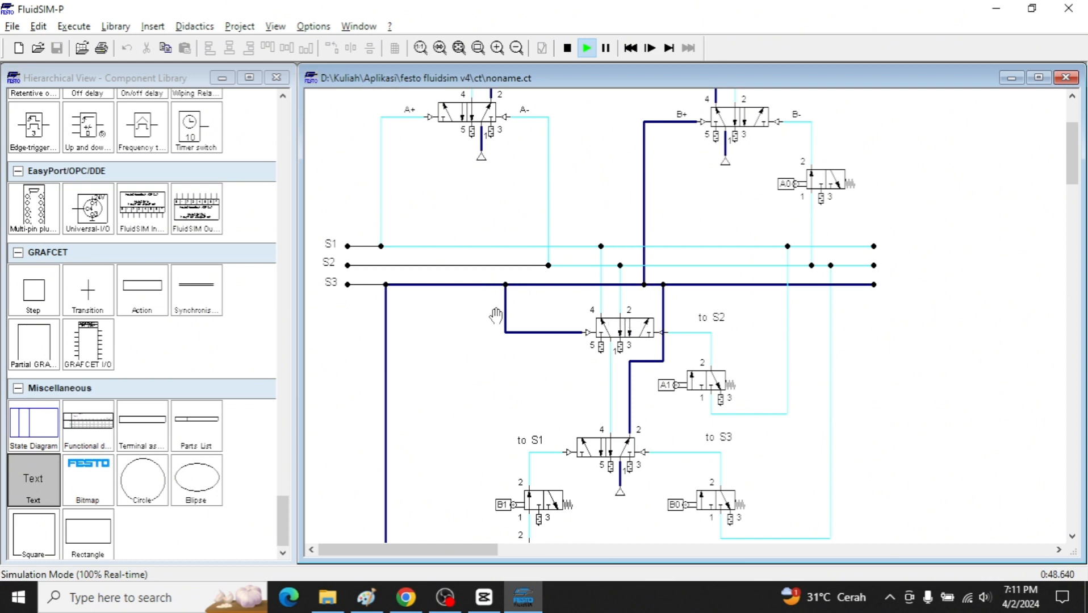
scroll(582, 453, down, 3)
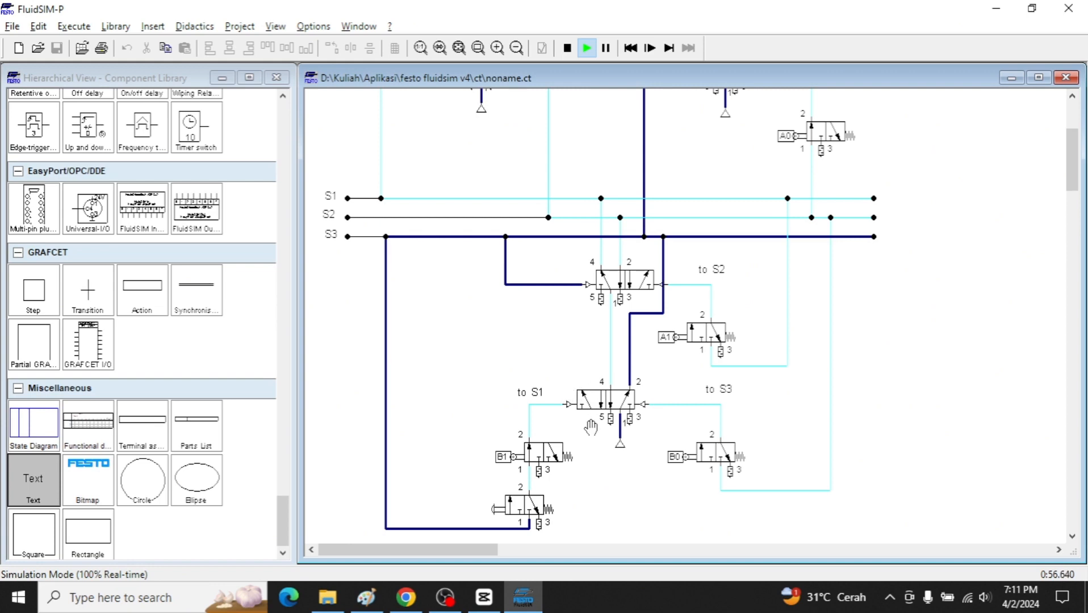
scroll(529, 504, down, 1)
scroll(516, 435, up, 3)
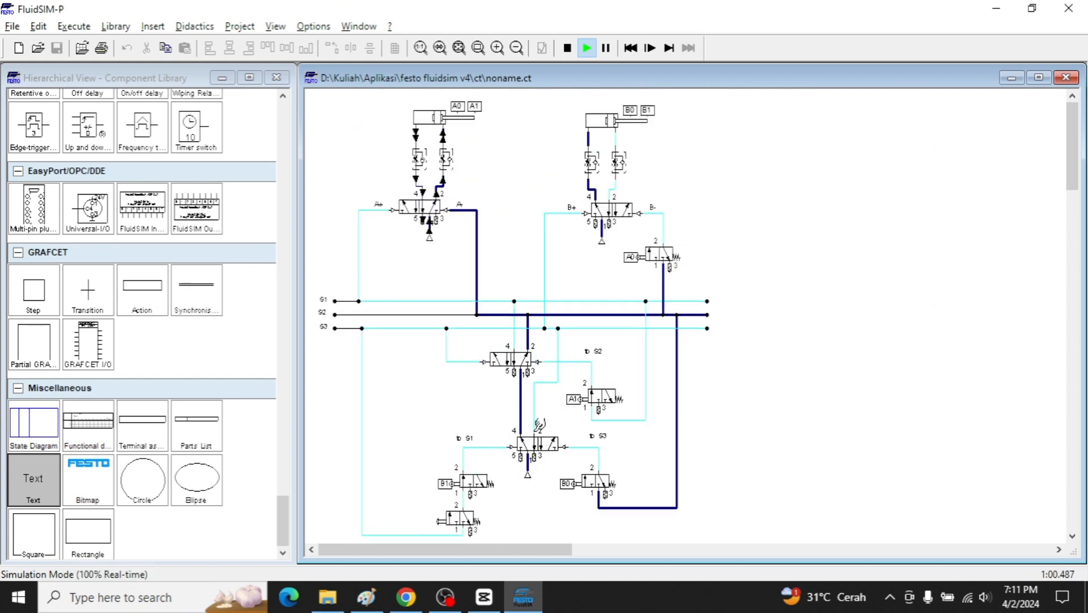
click(567, 47)
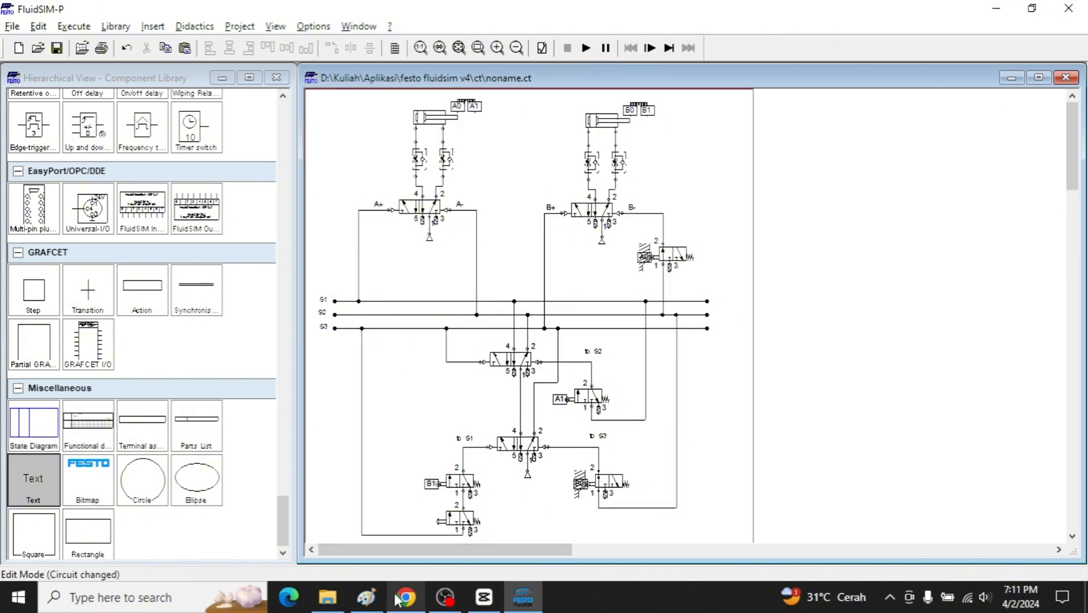
Review the signals and group changes in the Paint sketch and return to the FluidSIM circuit.
click(367, 600)
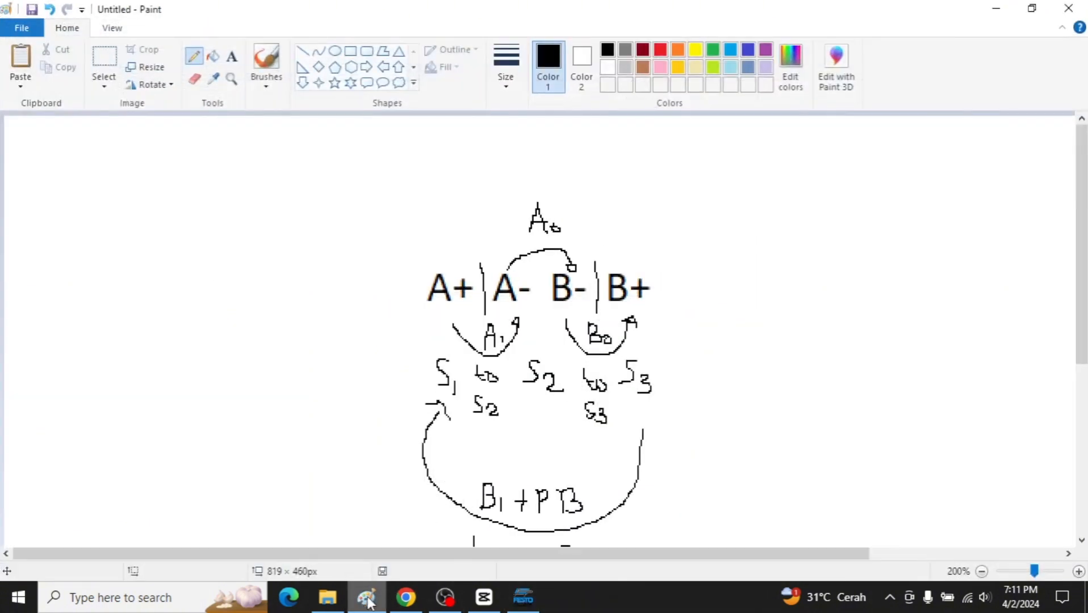
scroll(572, 210, down, 3)
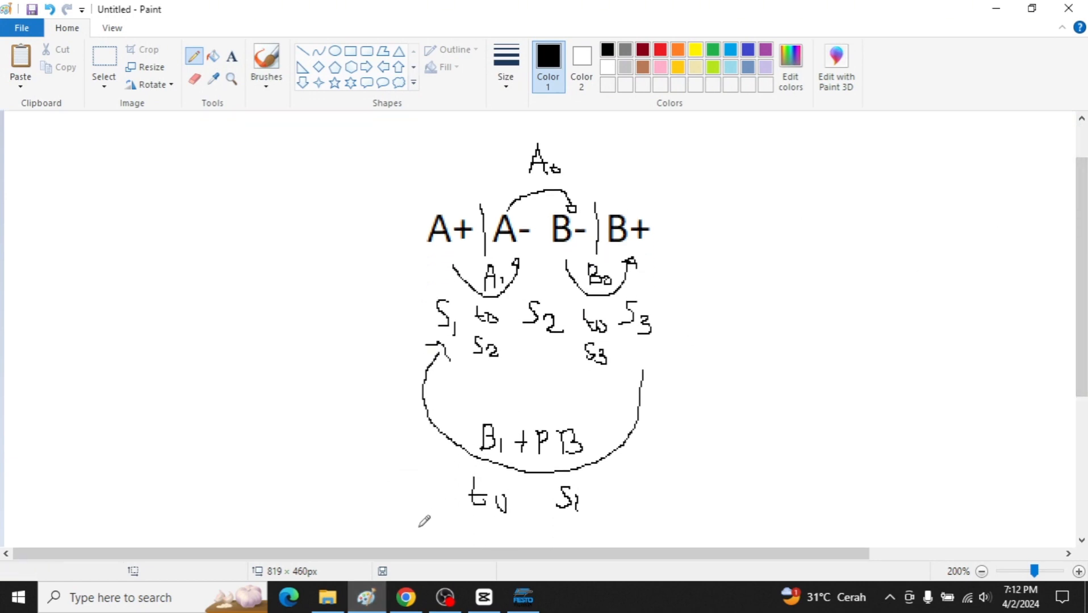
click(366, 604)
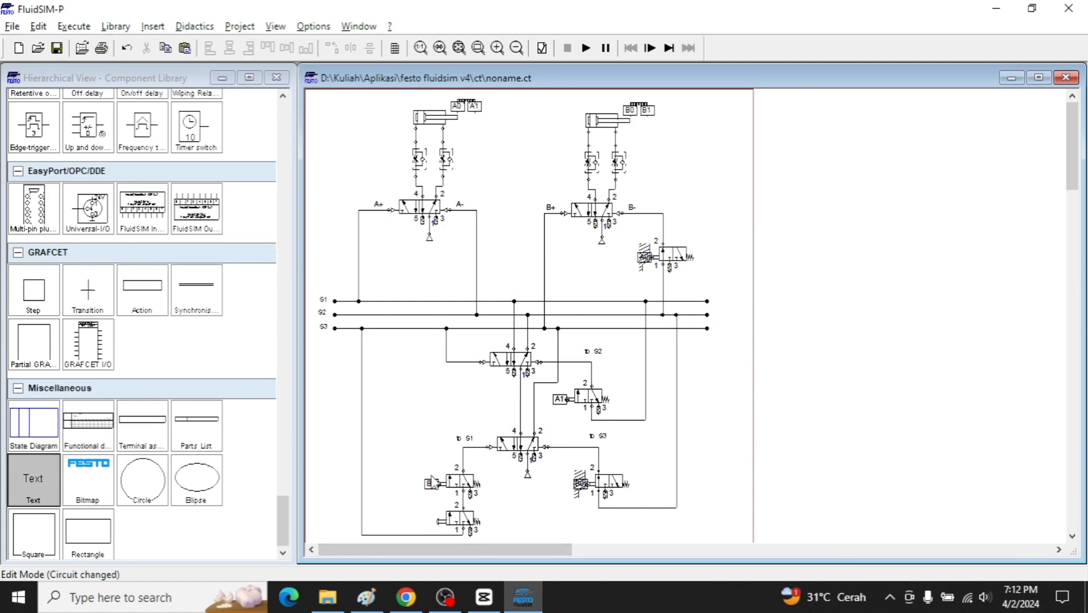